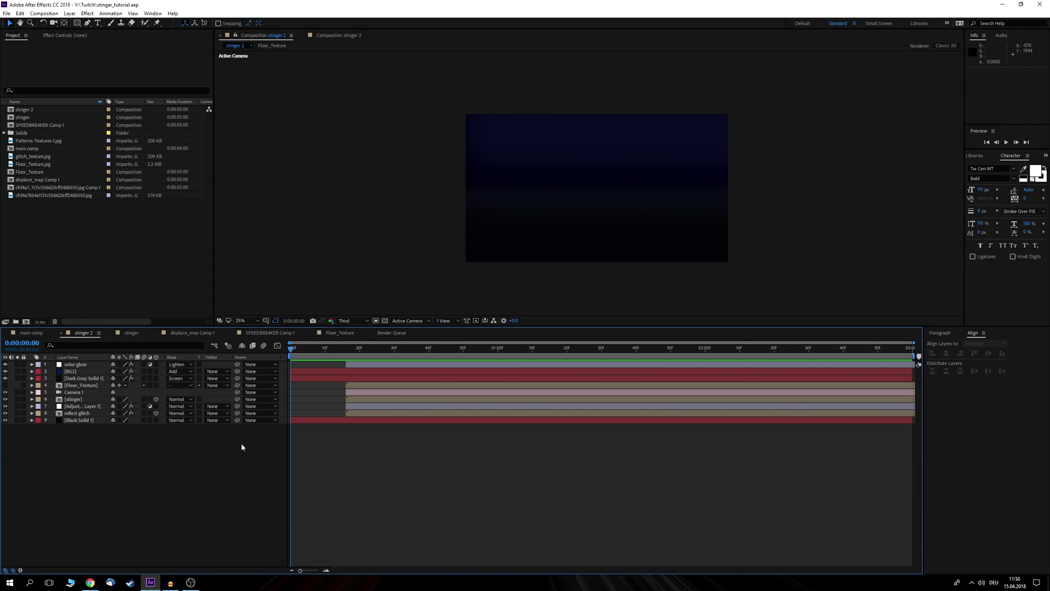
Step: Check the new-composition settings, noting the 60 fps frame rate, then cancel without creating it
click(45, 13)
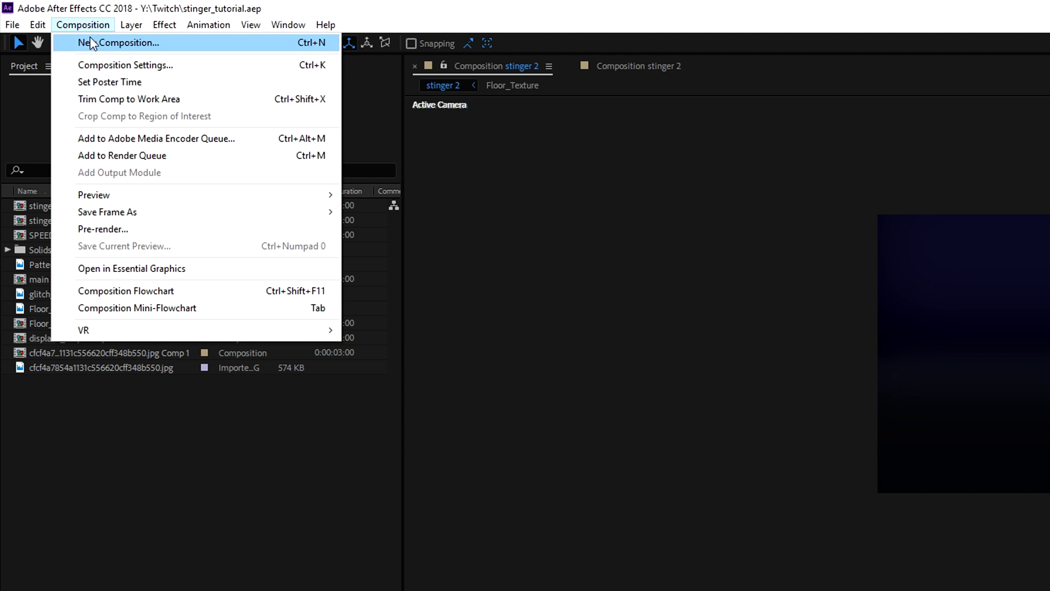
click(97, 42)
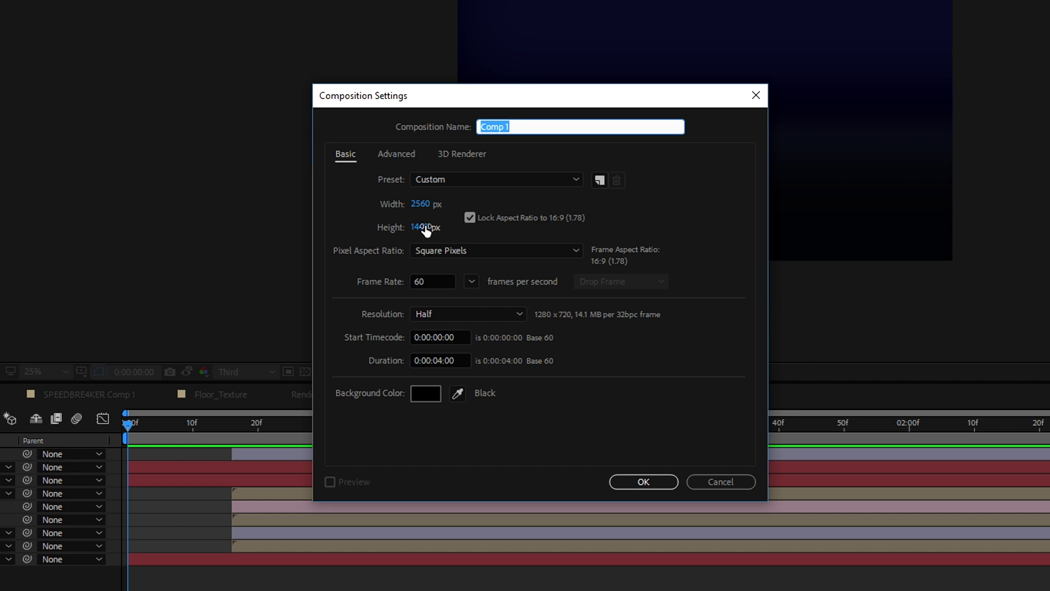
click(435, 281)
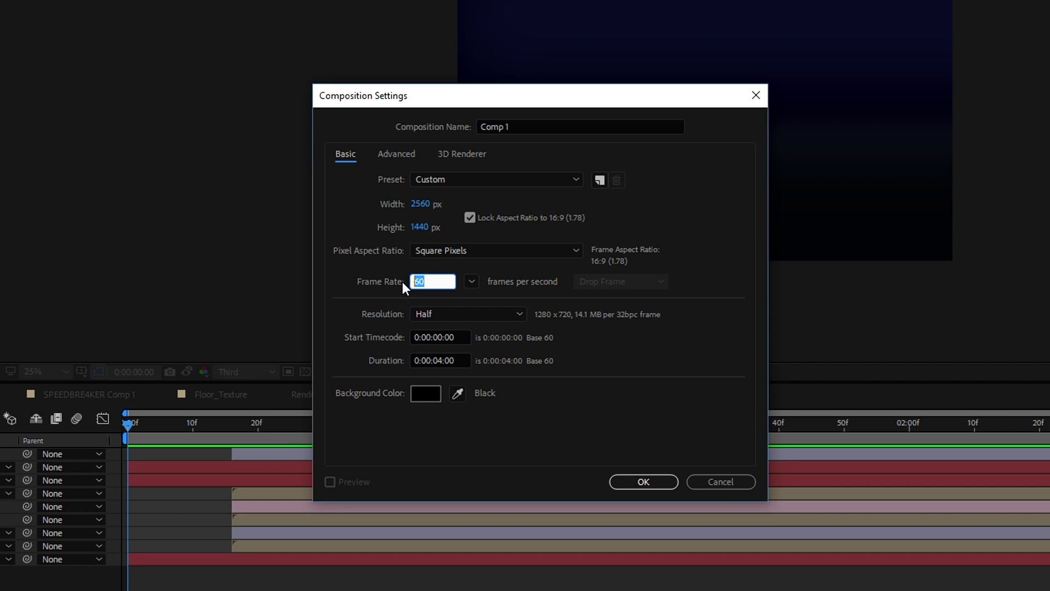
click(441, 280)
click(730, 481)
Step: Scrub the stinger comp to preview the glitching SAMPLE text between about 1:21 and 1:56
drag(291, 350, 705, 348)
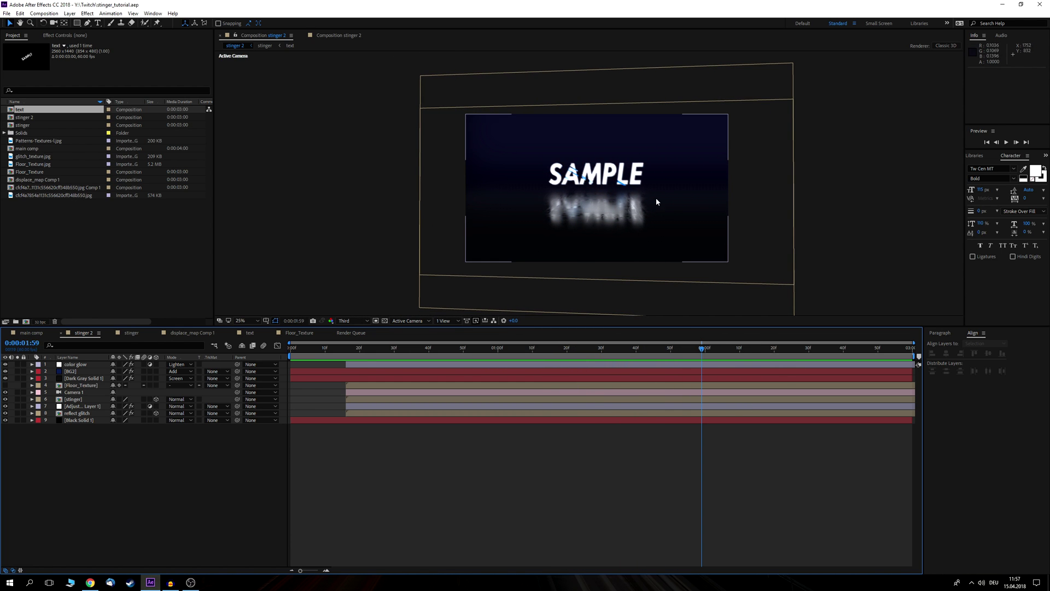
drag(702, 352, 577, 350)
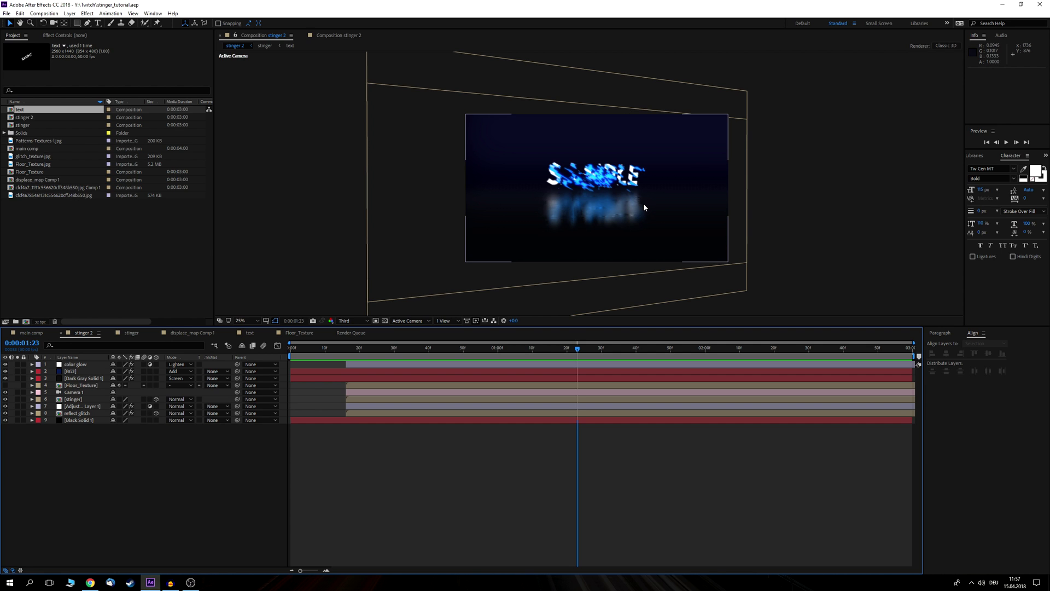
drag(577, 349, 651, 353)
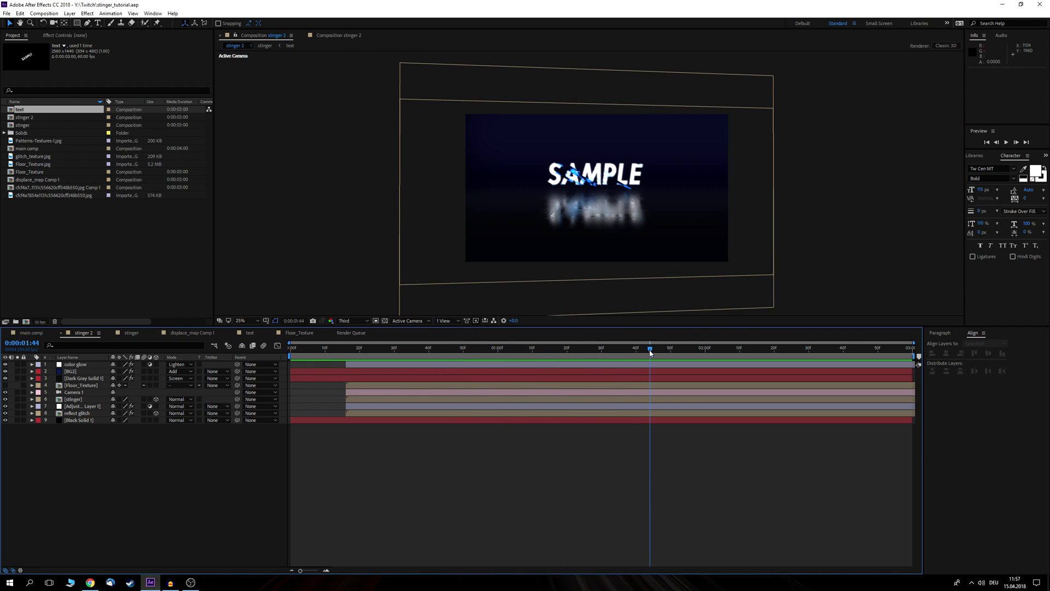
click(616, 380)
drag(649, 350, 569, 360)
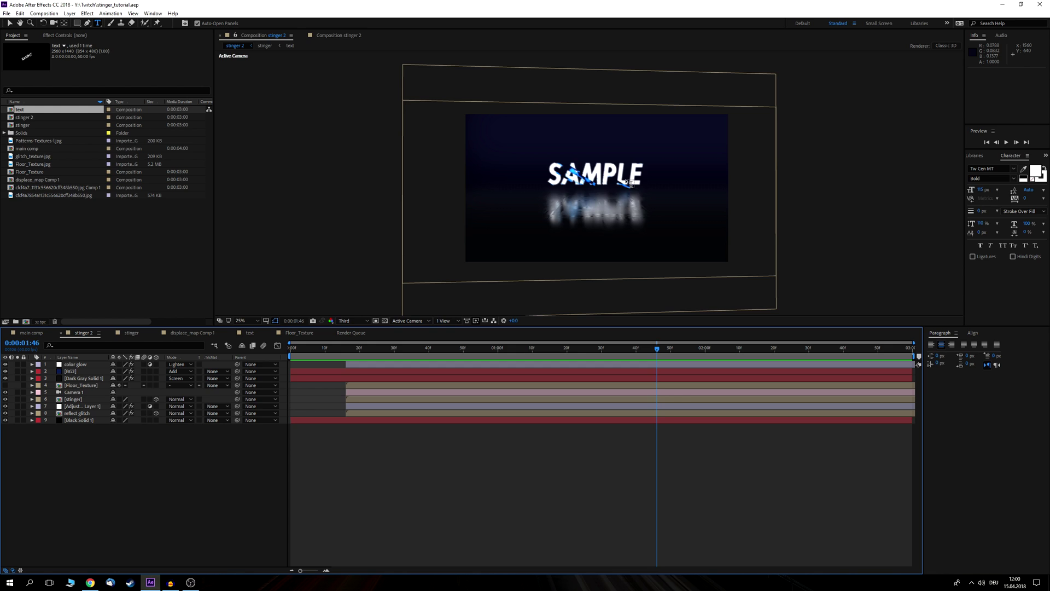
click(251, 332)
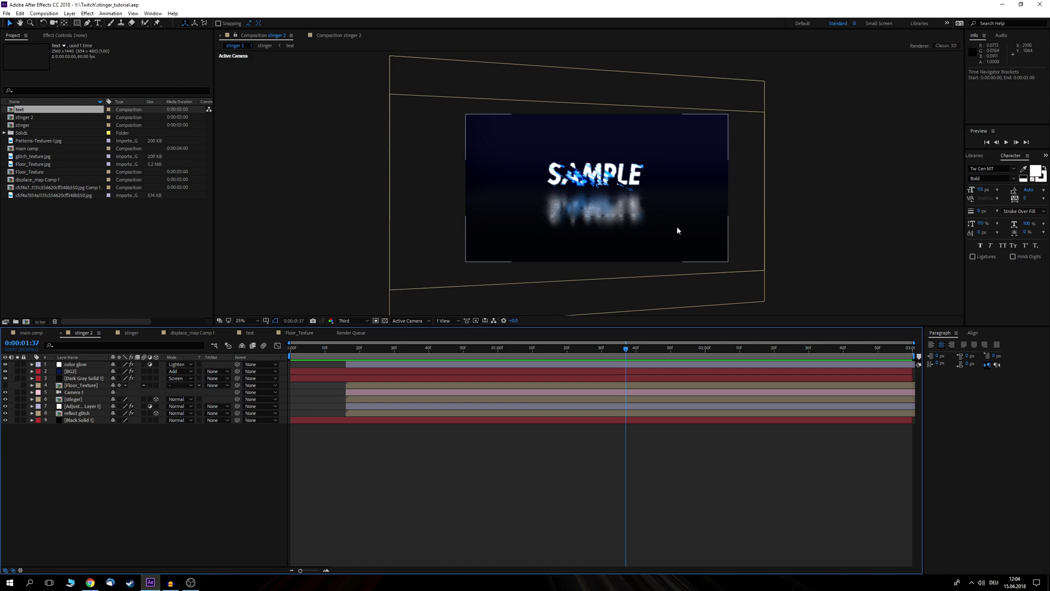
key(Page_Down)
mouse_move(623, 352)
mouse_down()
mouse_move(570, 353)
mouse_move(690, 353)
mouse_move(644, 353)
mouse_up()
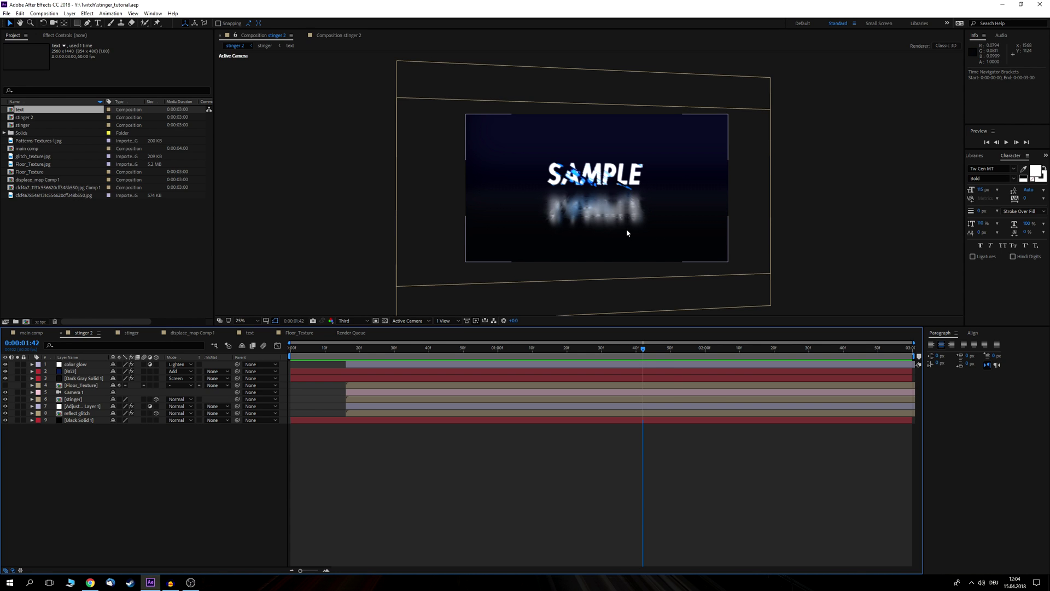
drag(651, 350, 696, 360)
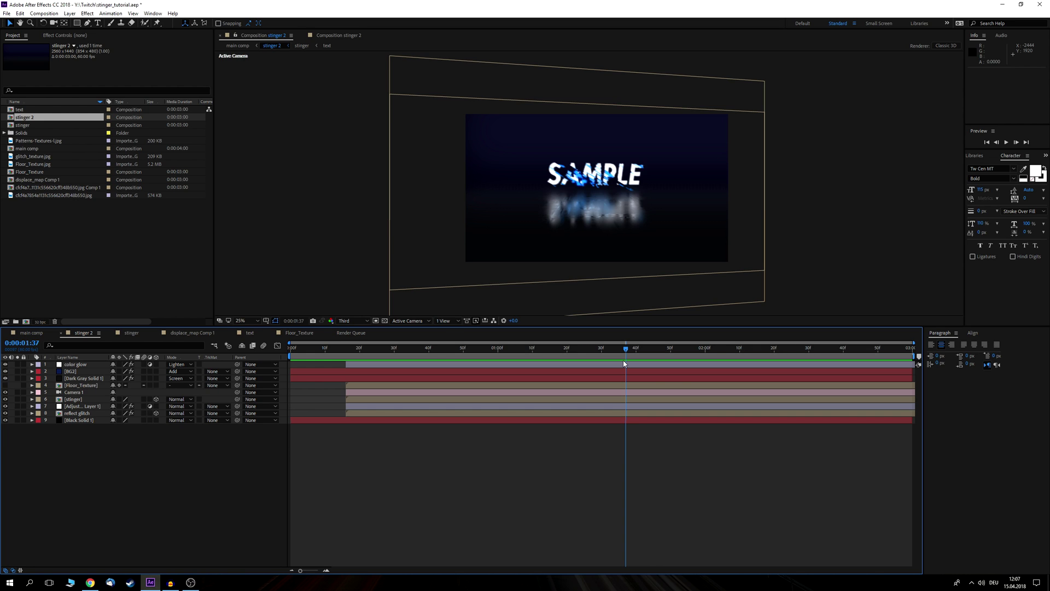
drag(624, 363, 587, 367)
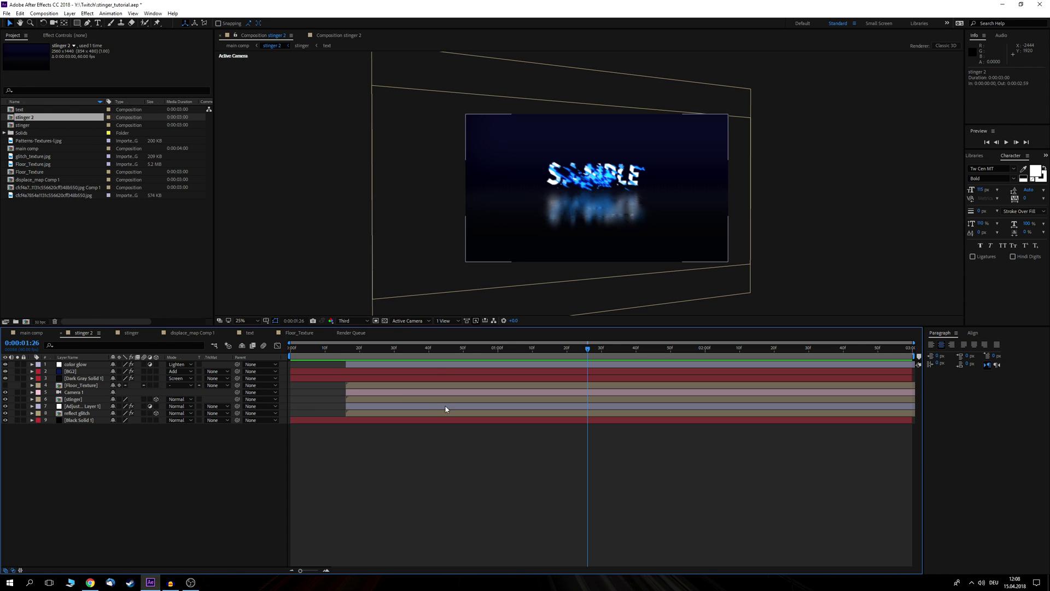
Step: In main comp, draw a rectangular Pen mask on stinger 2 across the bottom strip
click(31, 333)
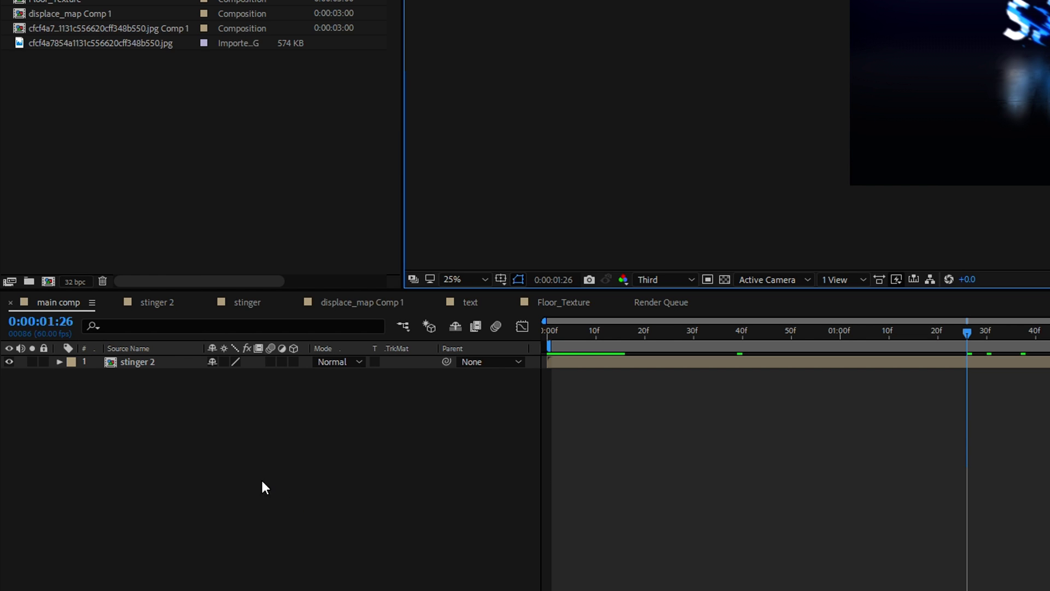
click(151, 362)
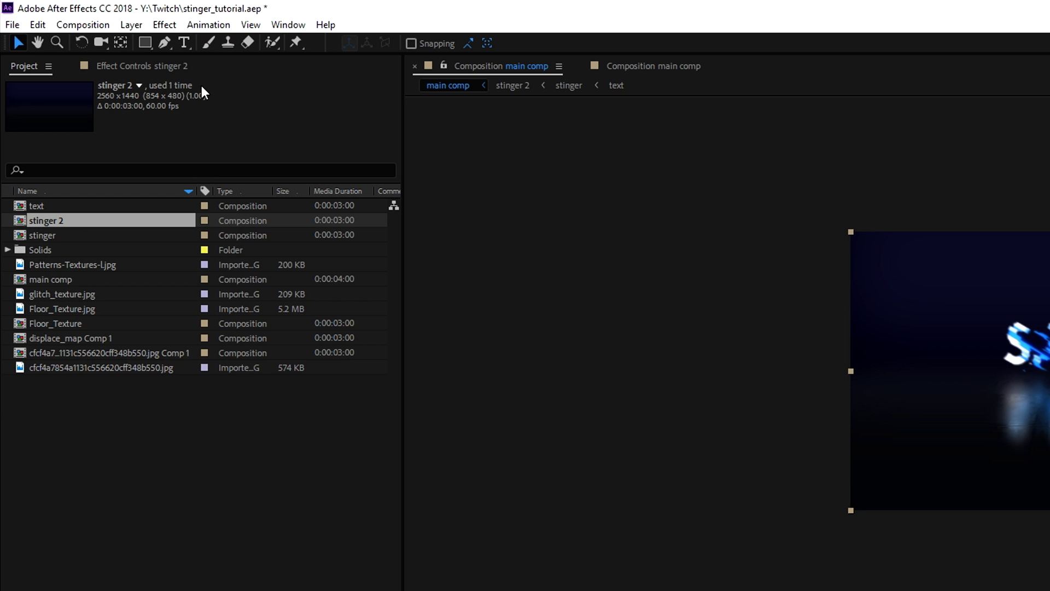
click(164, 42)
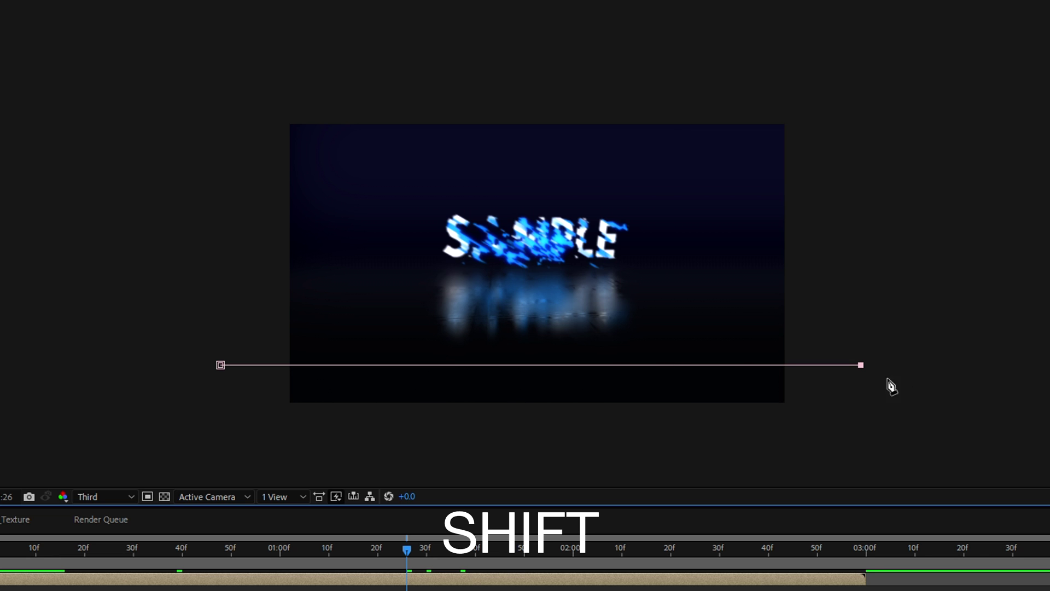
shift+click(861, 412)
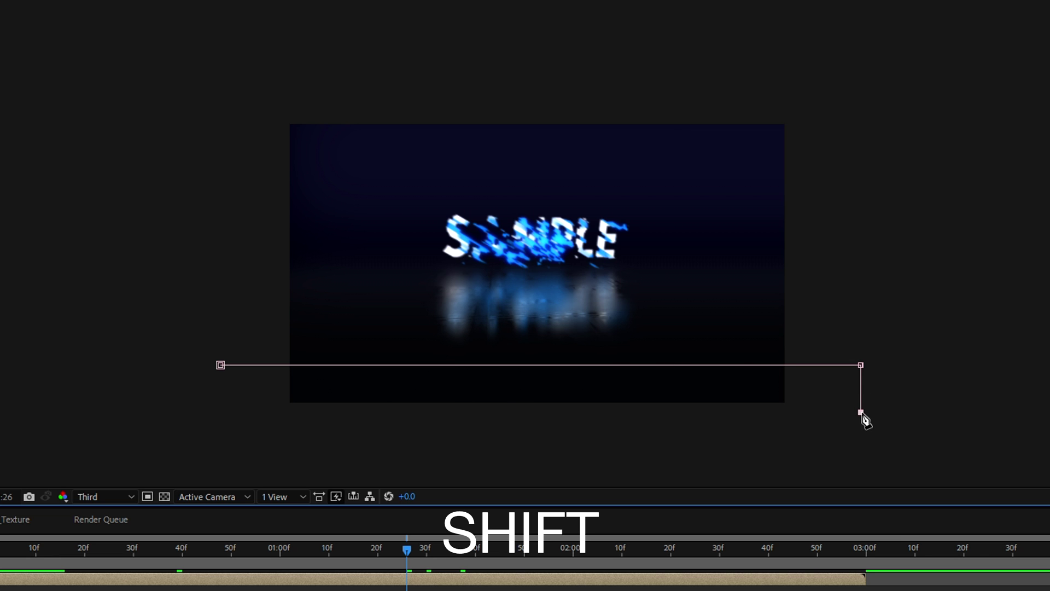
shift+click(221, 412)
shift+click(221, 365)
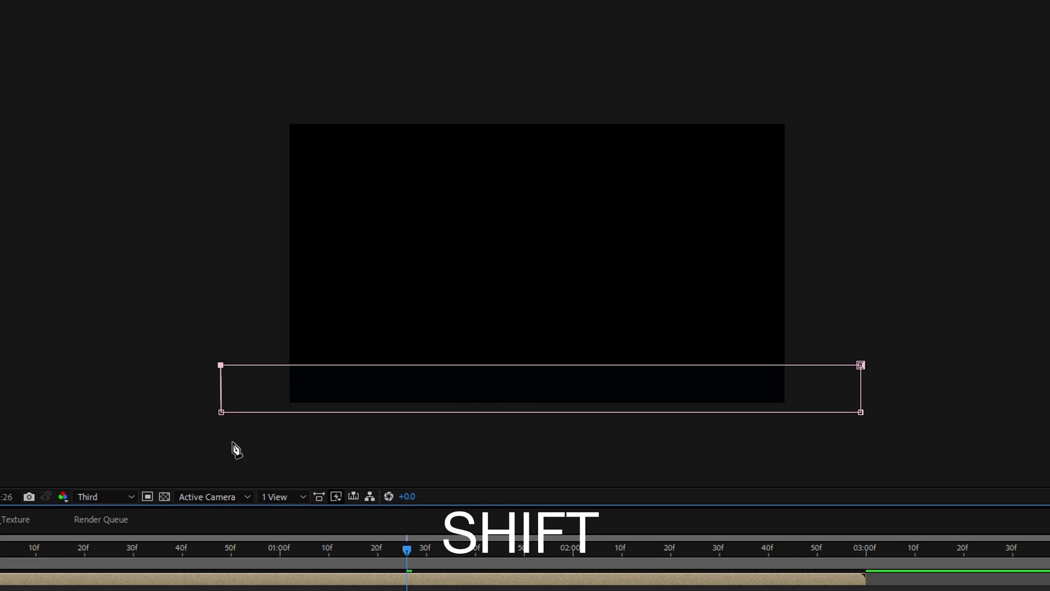
Step: Move the mask's bottom-left corner point to square its left edge
drag(225, 425, 248, 390)
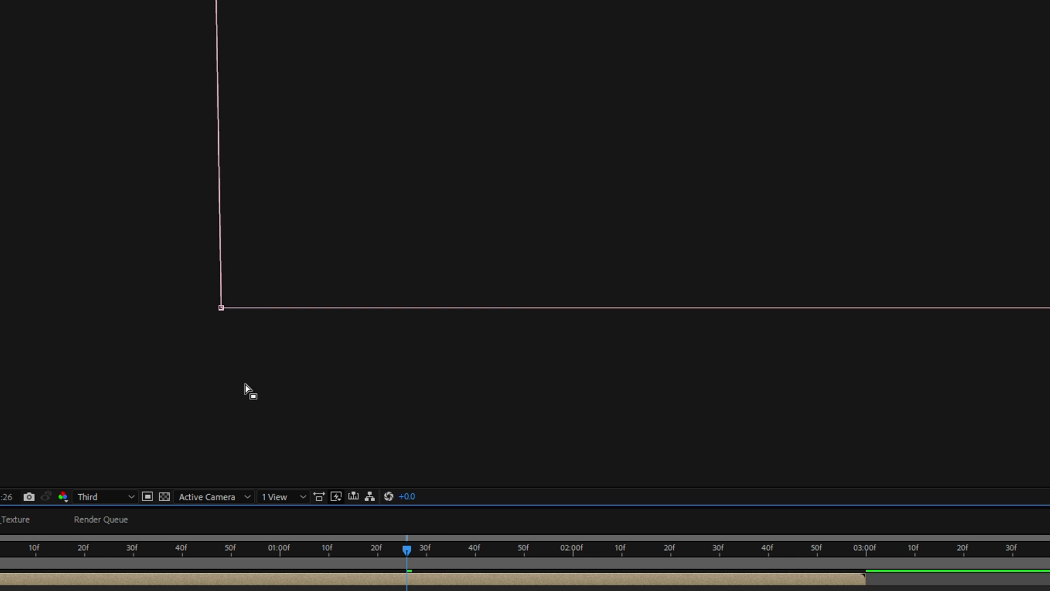
click(220, 308)
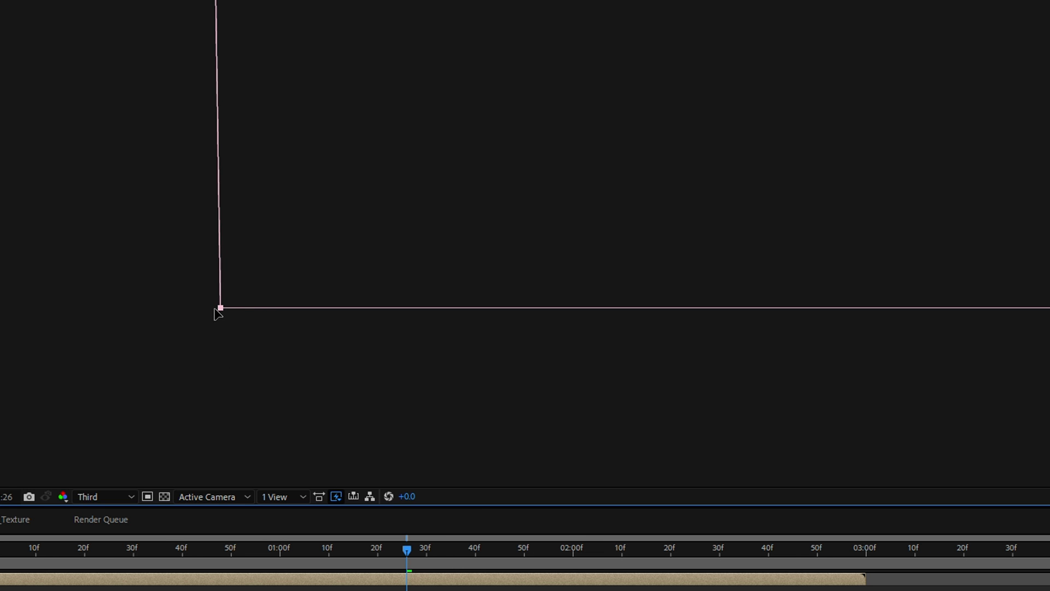
drag(215, 310, 208, 310)
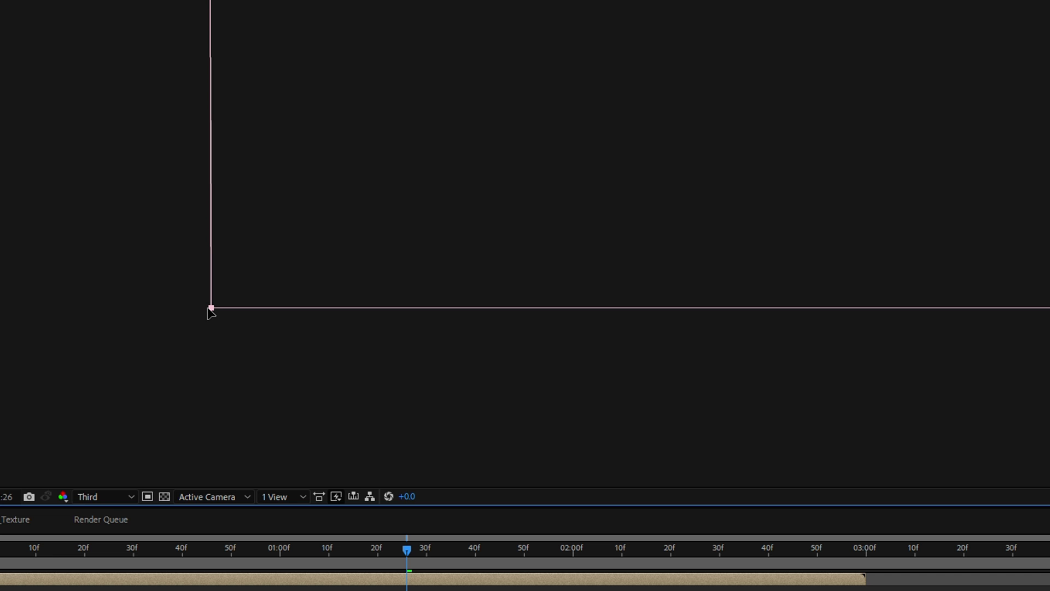
drag(208, 309, 209, 310)
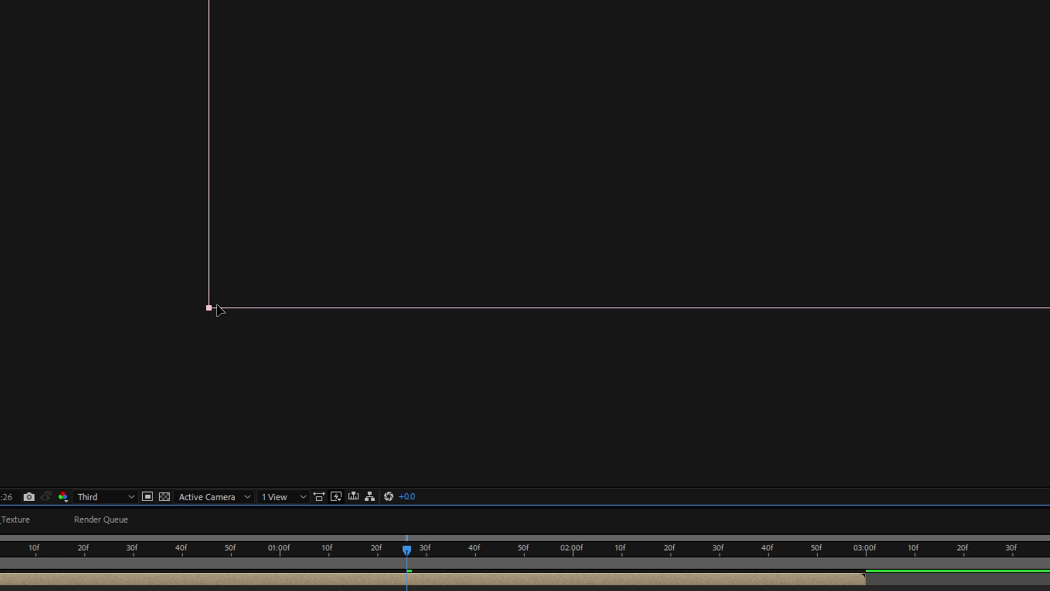
scroll(257, 290, down, 3)
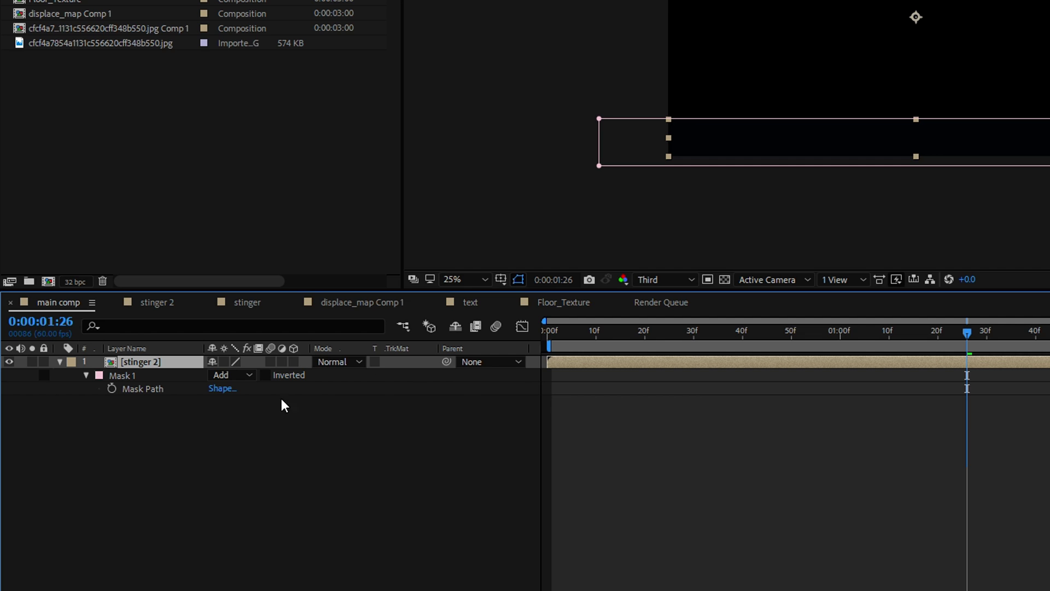
Step: Duplicate Mask 1 on stinger 2 and nudge the copy upward as Mask 2
click(127, 378)
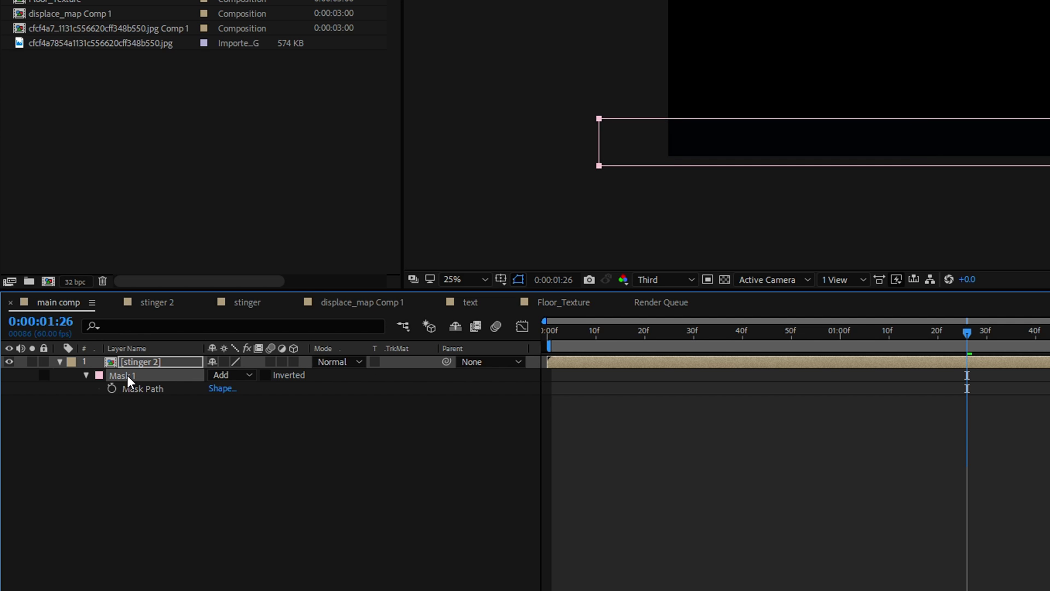
key(ctrl+d)
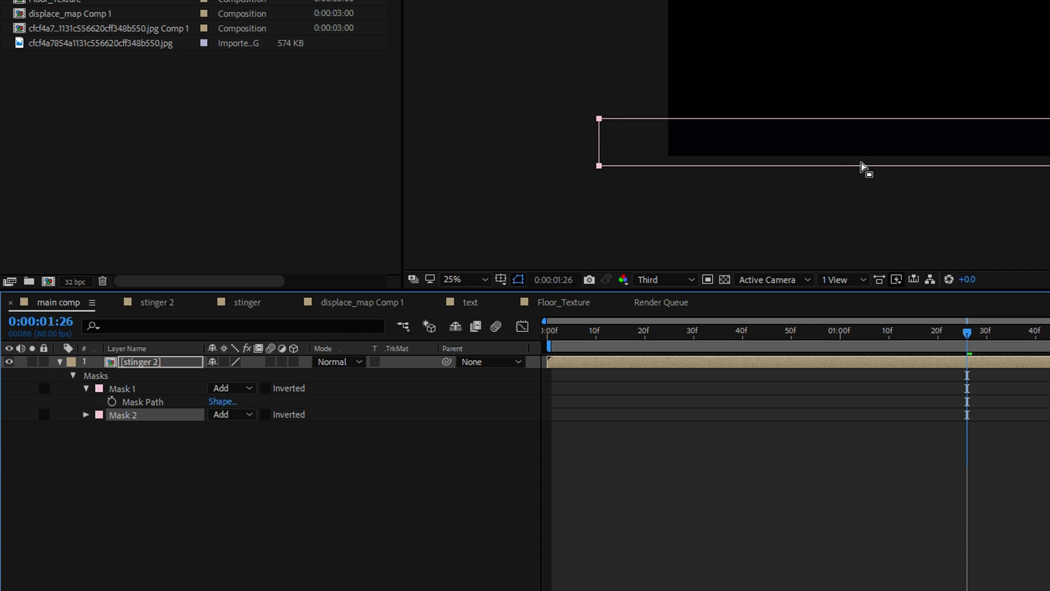
key(shift+Up)
key(shift+Up)
key(shift+Up)
key(shift+Up)
key(shift+Up)
key(shift+Up)
key(shift+Up)
key(shift+Up)
key(shift+Up)
key(shift+Up)
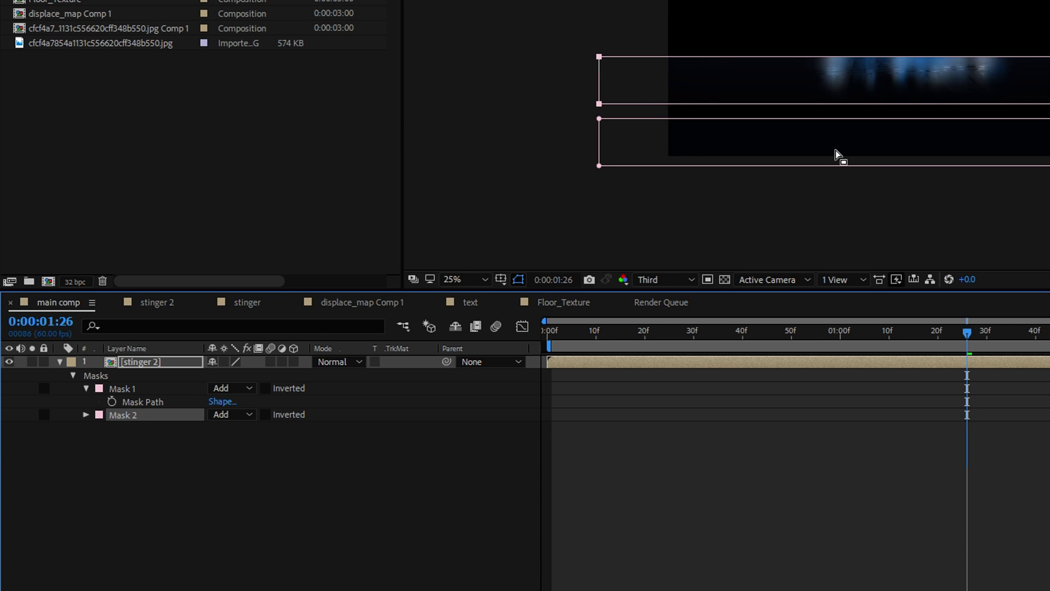
scroll(836, 155, up, 4)
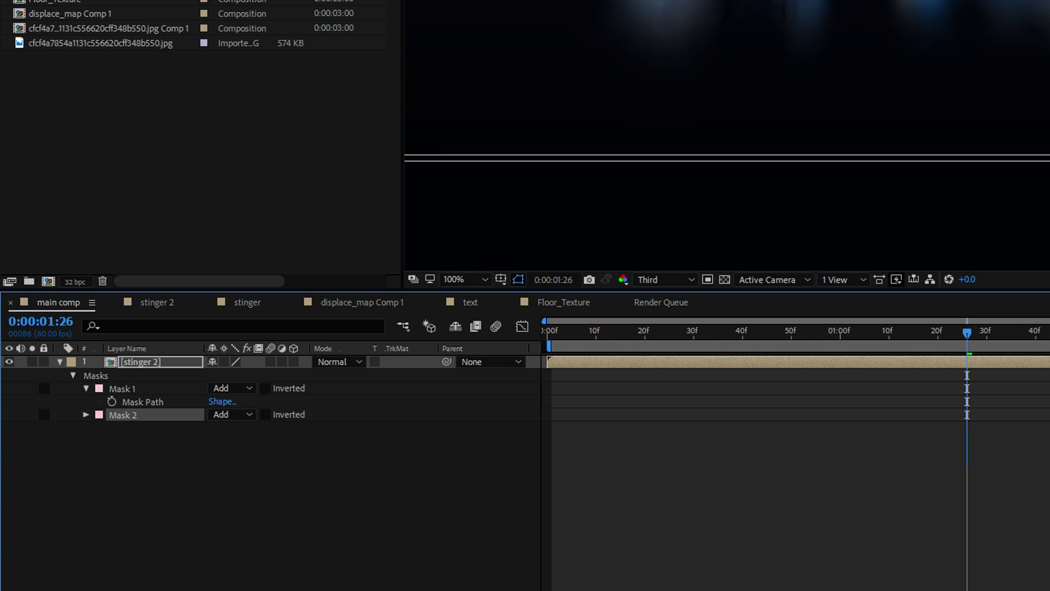
click(86, 415)
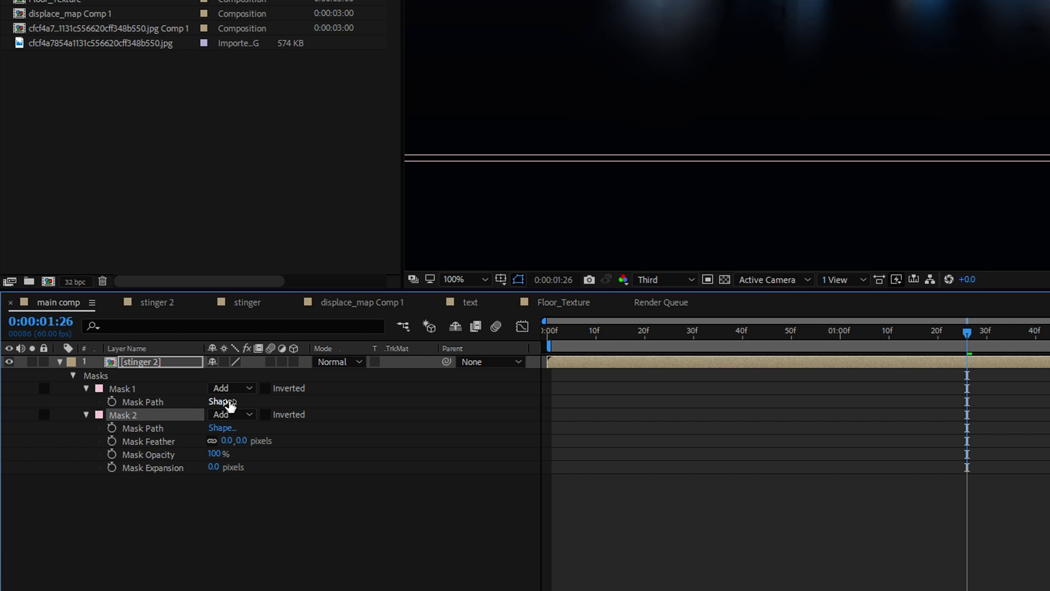
Step: Set Mask 1's top edge in its Shape dialog and give Mask 2 a bottom edge of 1248
click(226, 403)
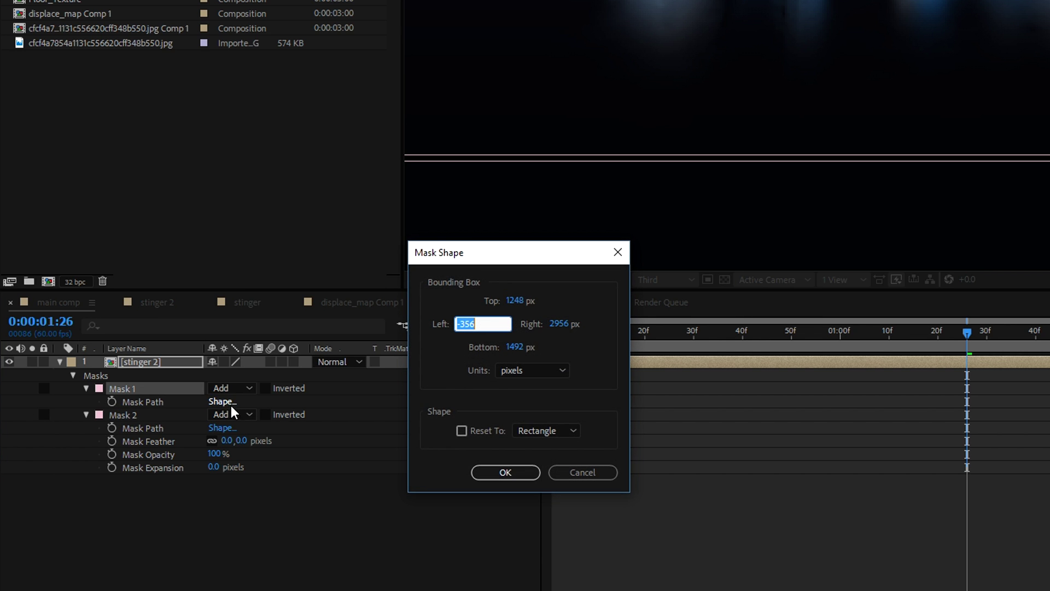
click(515, 300)
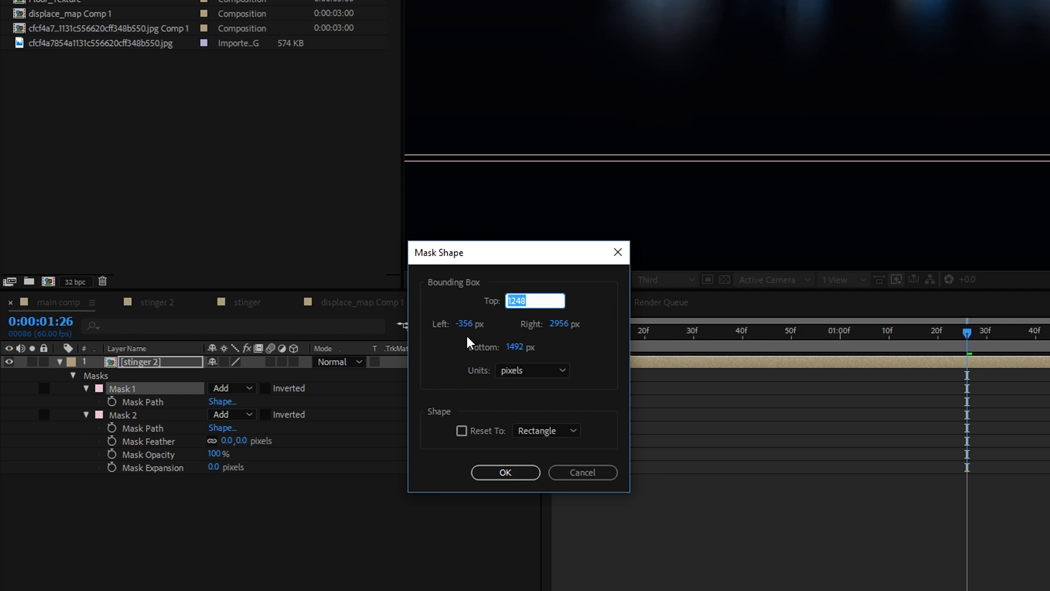
click(517, 473)
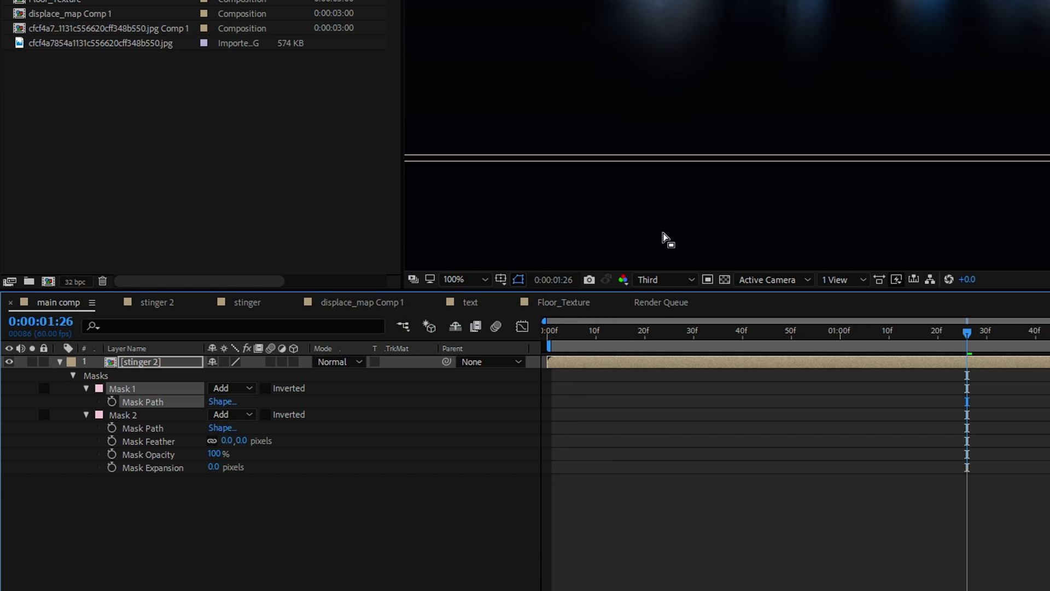
click(222, 427)
click(517, 347)
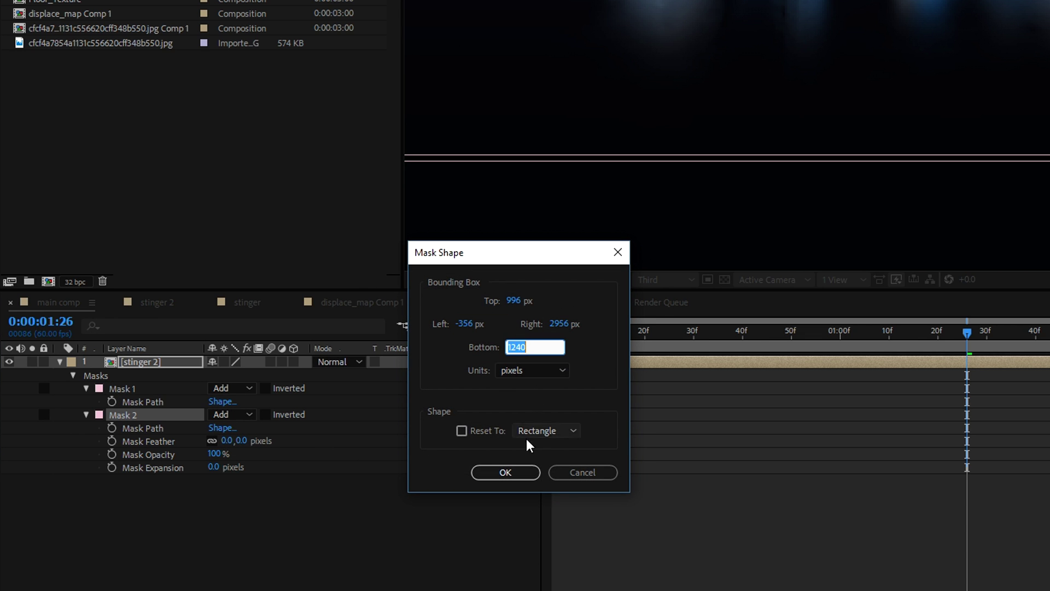
text(1248)
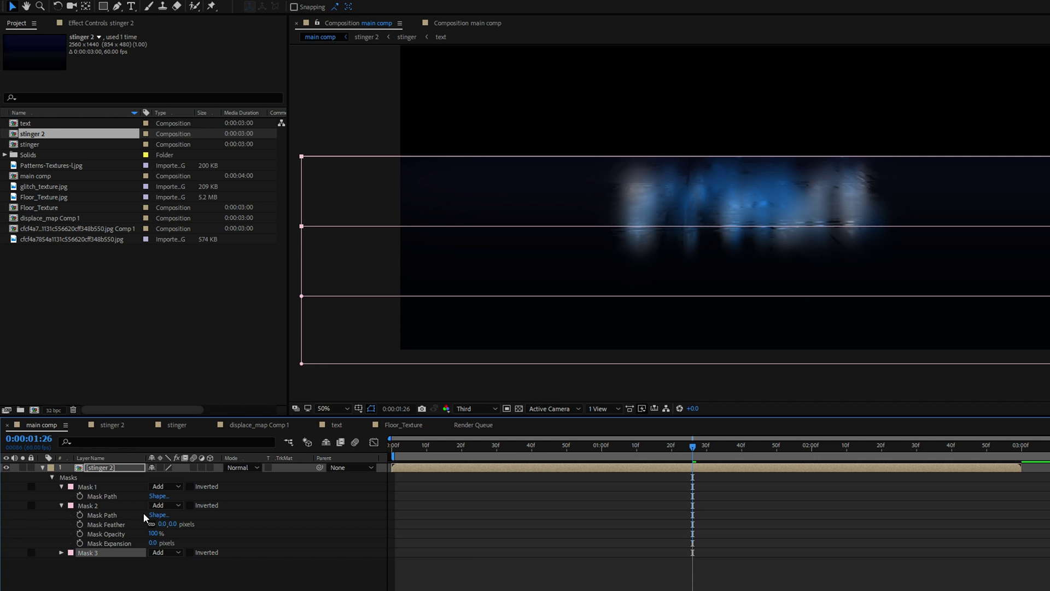
Step: Apply full-width strip bounds to Masks 2 and 3, with a top edge of 650
click(76, 507)
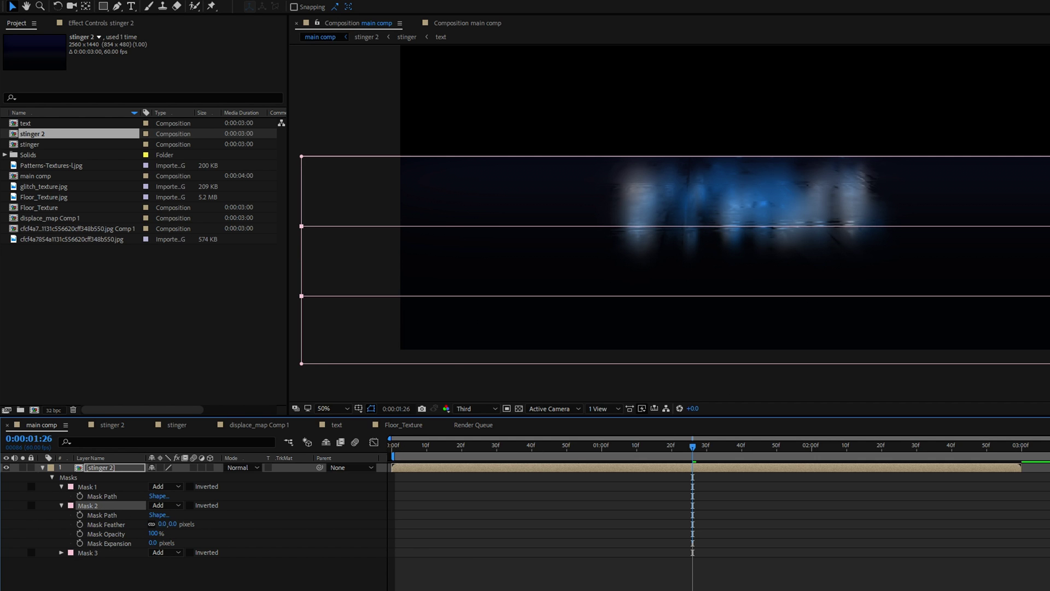
click(158, 515)
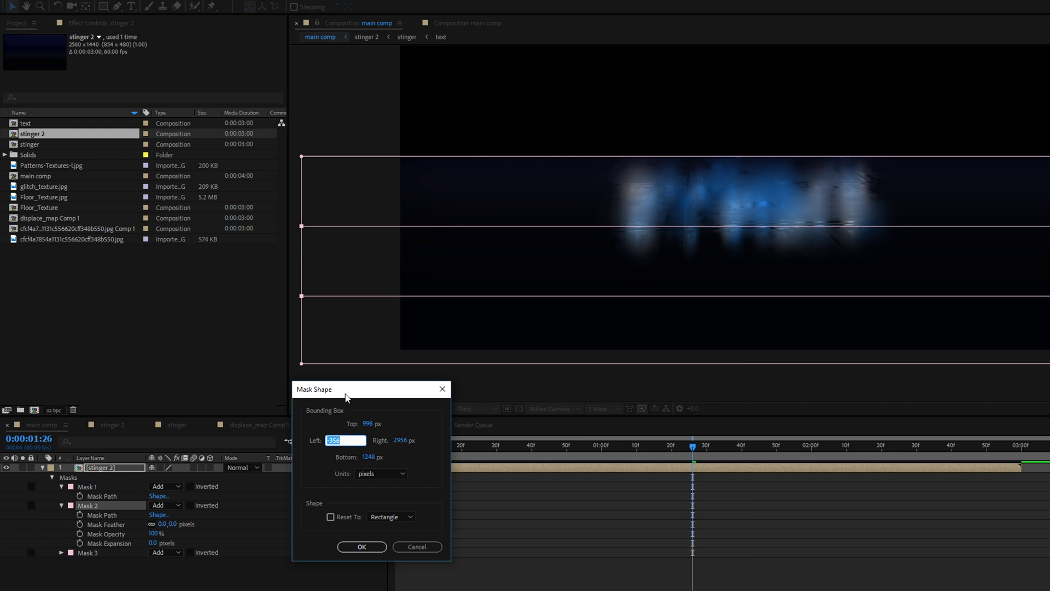
drag(346, 397, 669, 403)
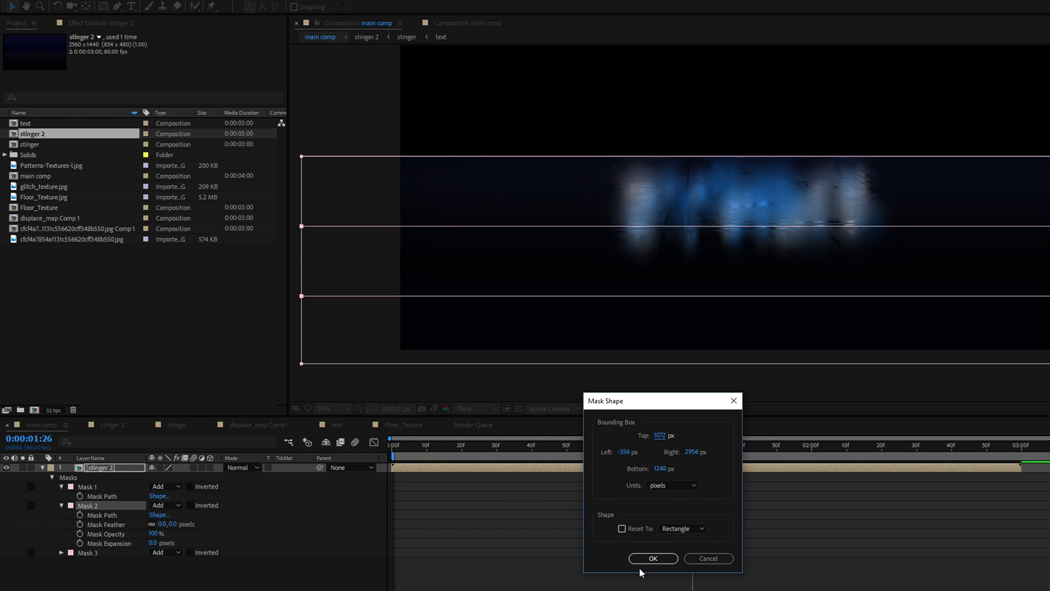
click(650, 557)
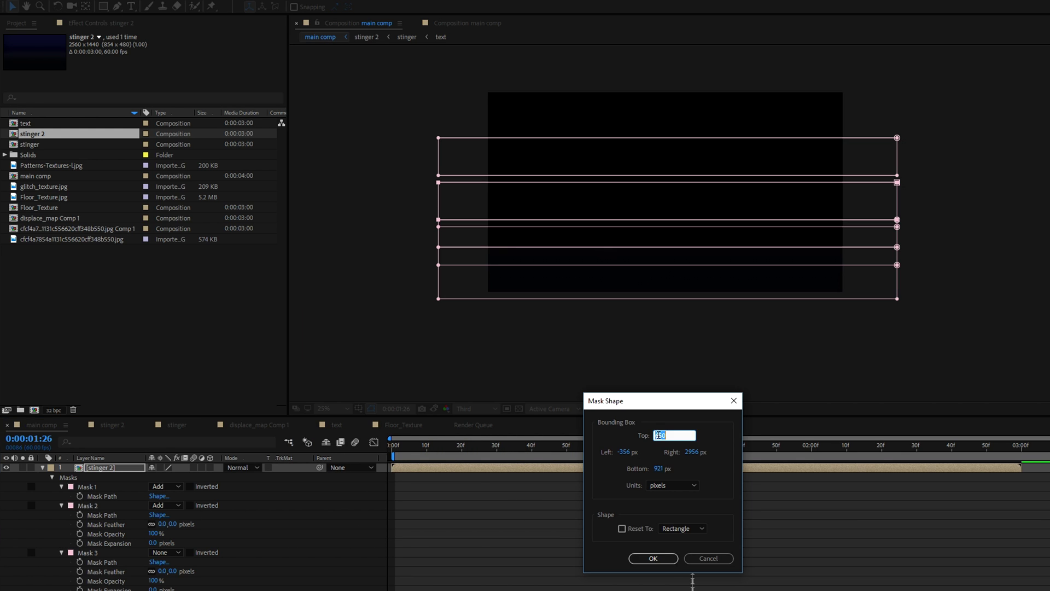
click(653, 558)
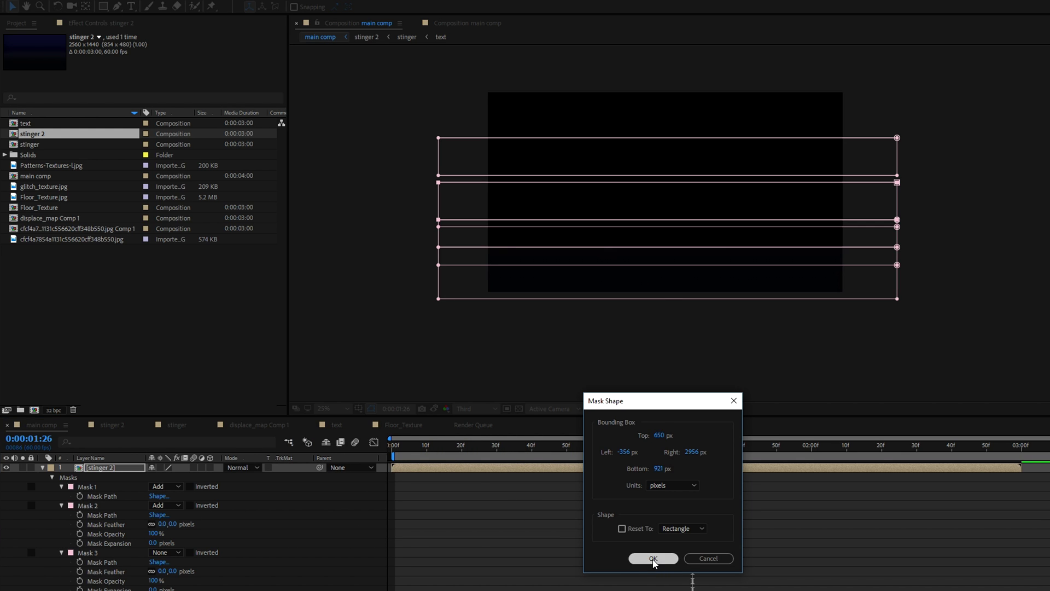
key(ctrl+shift+m)
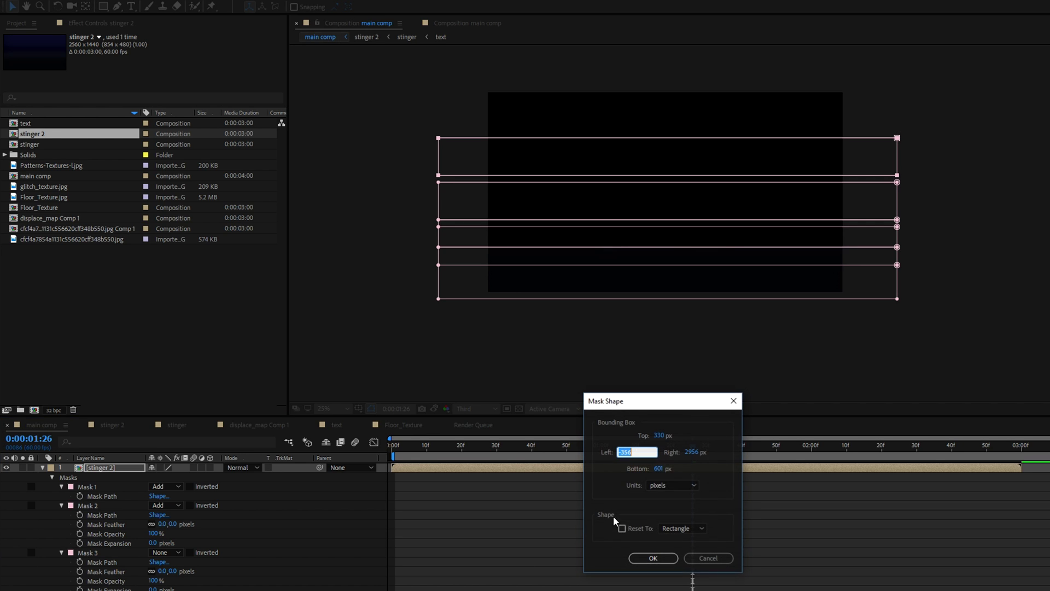
click(663, 469)
text(650)
click(651, 556)
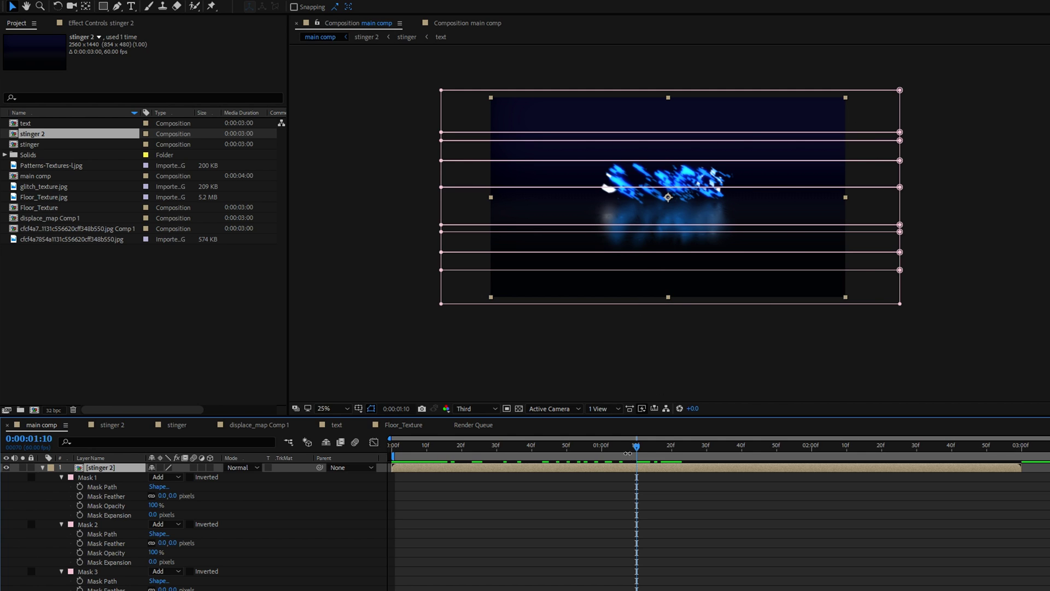
Step: At about 0:00:49, enable the Mask Path stopwatch for Masks 1, 7, 8 and 9
drag(519, 459, 567, 445)
click(570, 446)
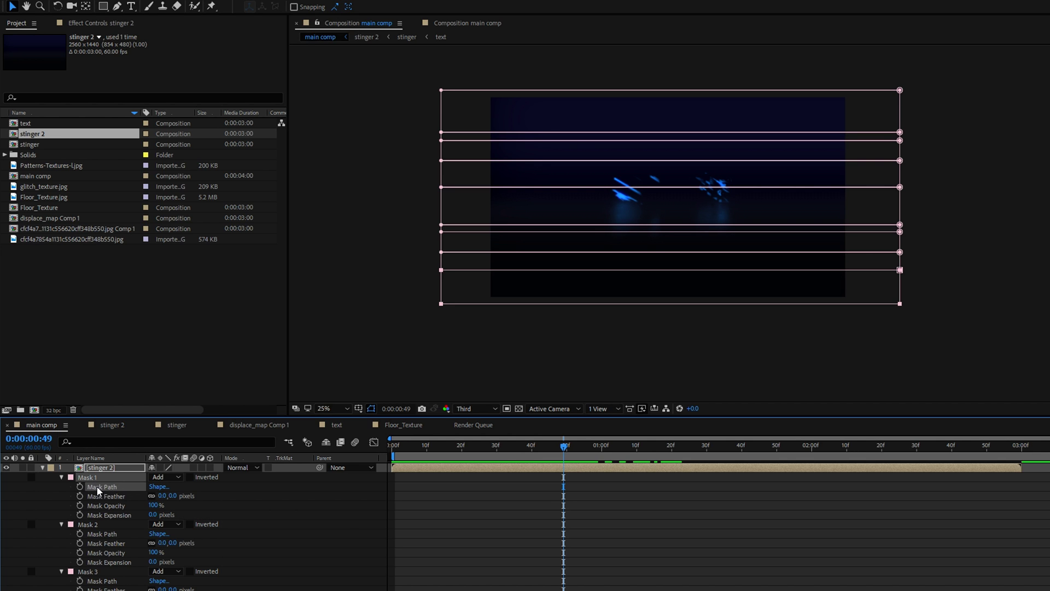
click(81, 486)
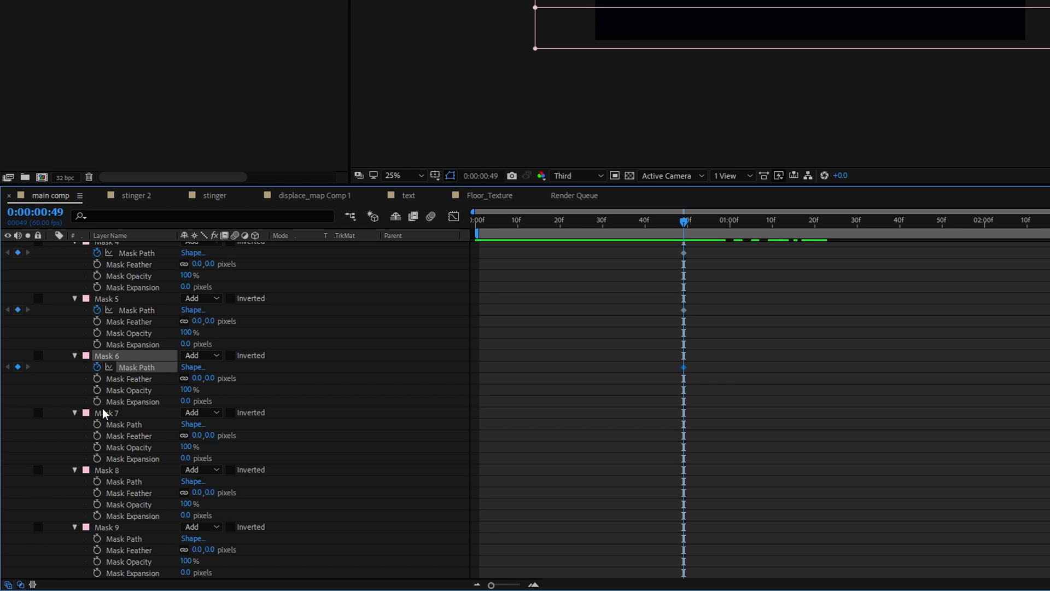
click(97, 424)
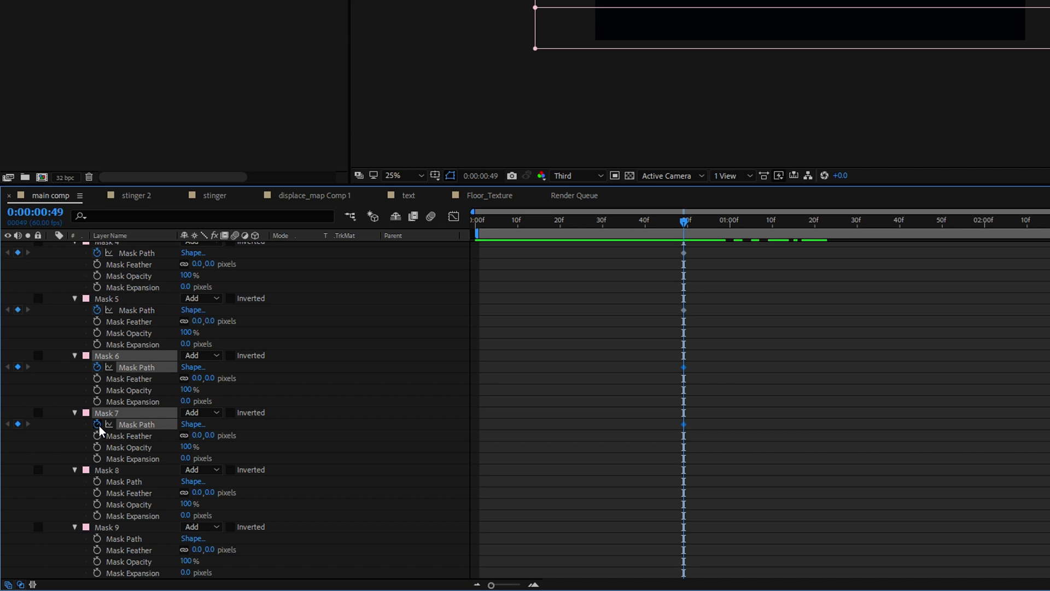
click(97, 481)
click(97, 538)
Step: At frame 1, add Mask Path keyframes for Masks 8, 7 and 6
drag(684, 221, 481, 219)
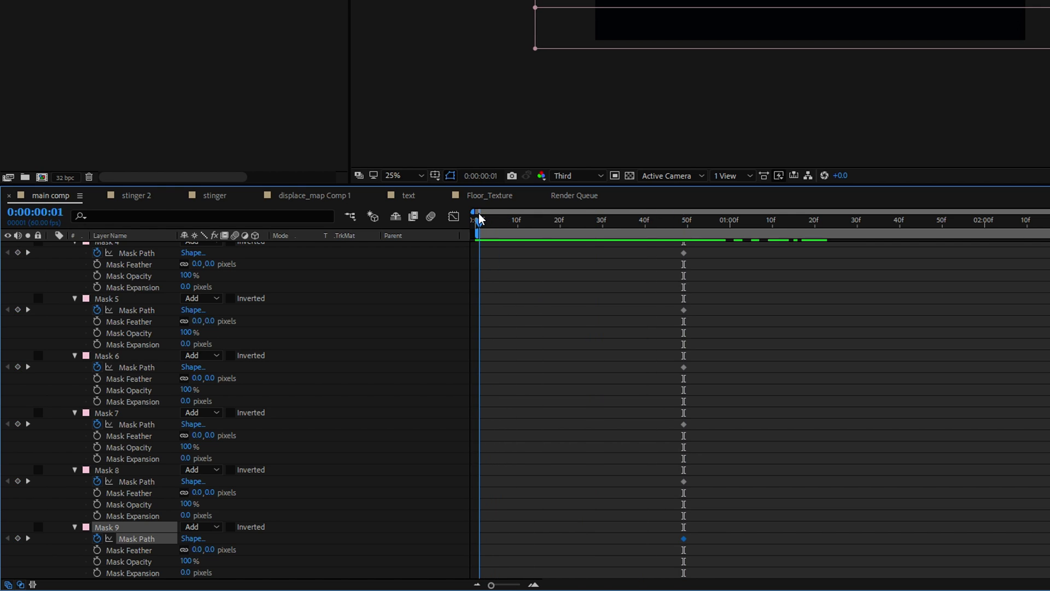
click(17, 480)
click(18, 424)
click(17, 366)
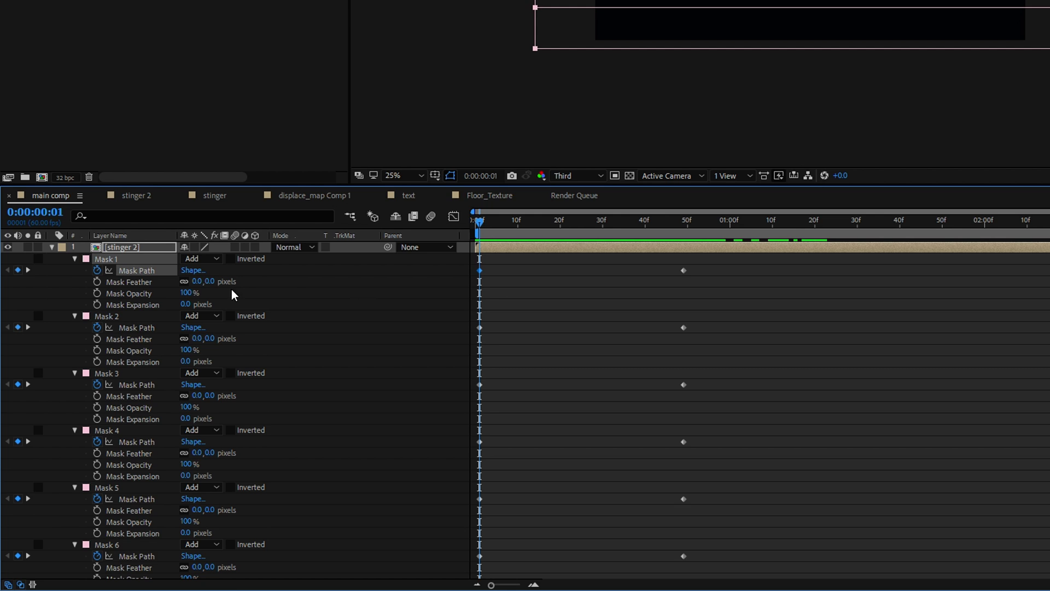
Step: At frame 1, give Mask 1 a negative Right edge and scrub to check its wipe
click(198, 270)
drag(797, 173, 464, 129)
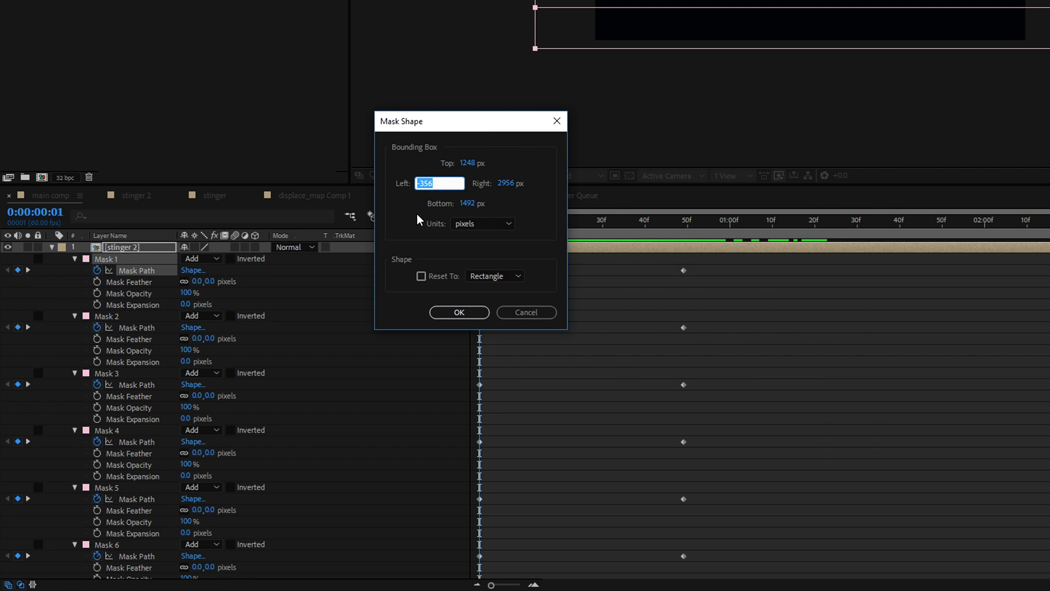
drag(470, 127, 687, 167)
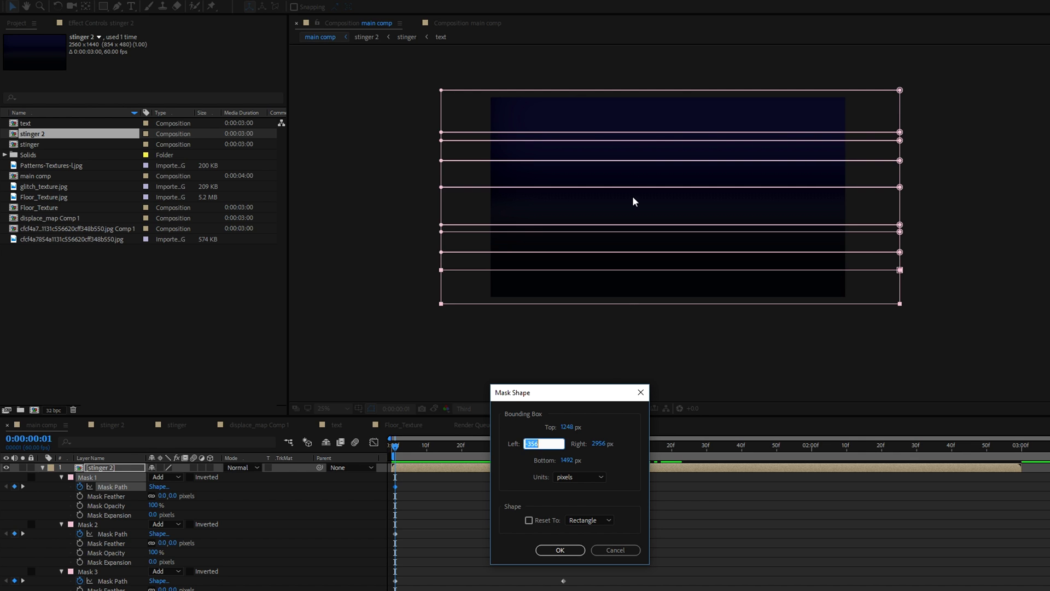
click(599, 444)
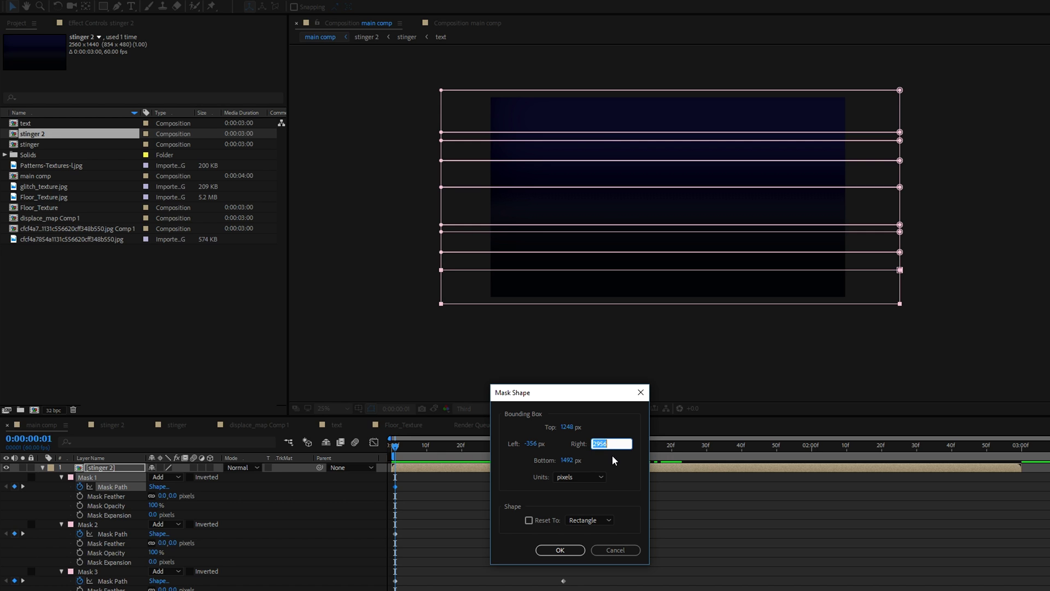
text(-200)
click(560, 550)
drag(398, 446, 567, 447)
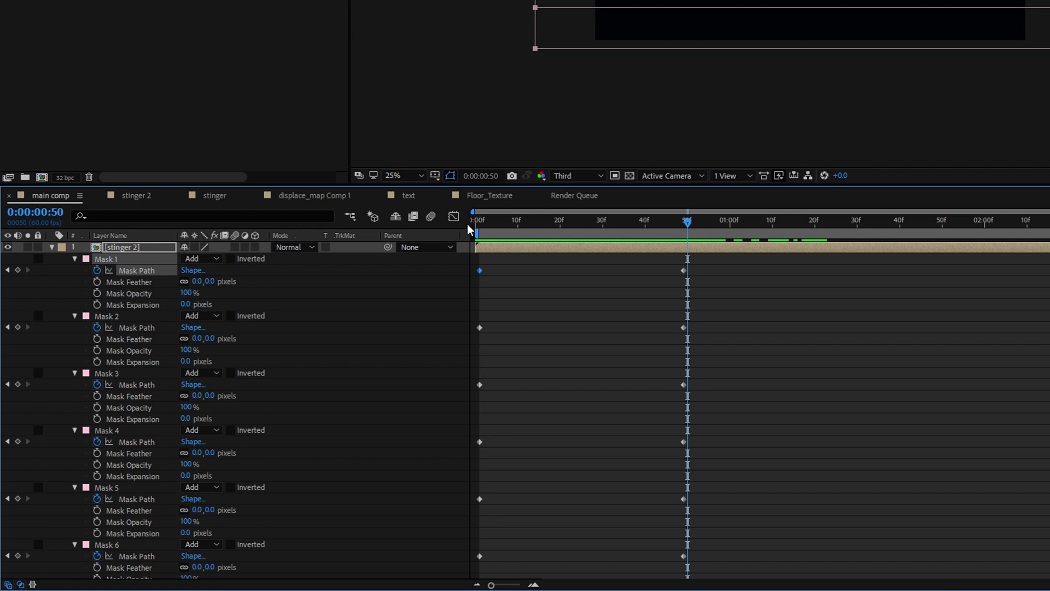
Step: Set the Right edge of Masks 2 and 3's first path keyframes to -100
key(Home)
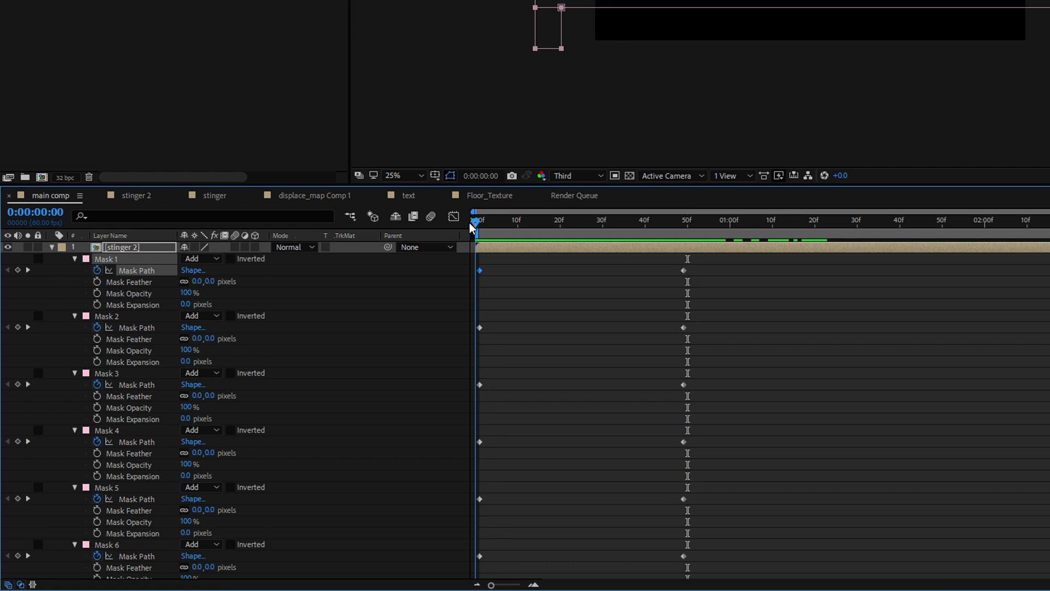
double_click(480, 327)
key(Tab)
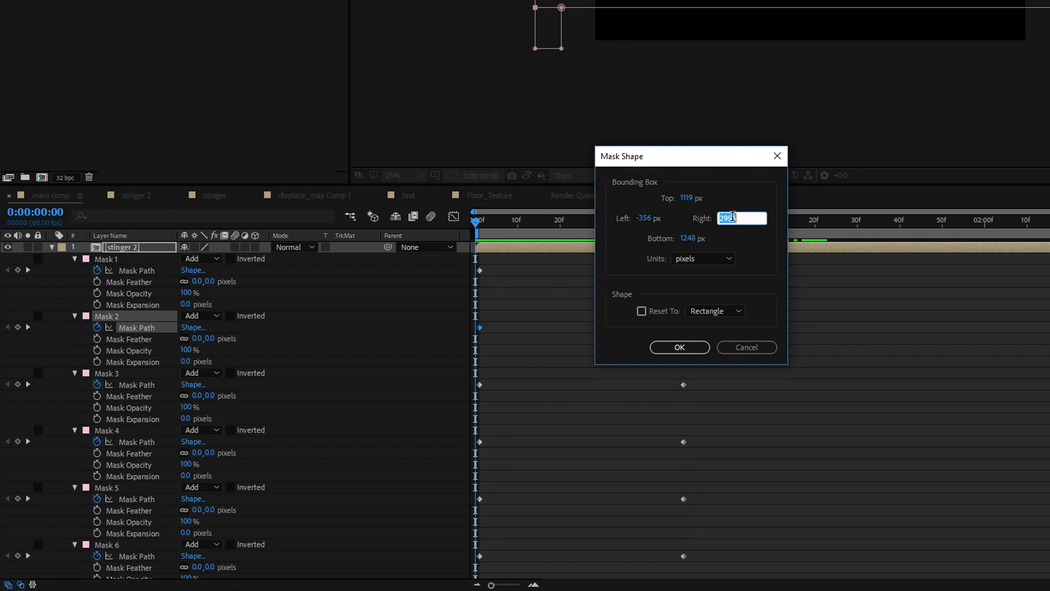
text(-100)
click(680, 346)
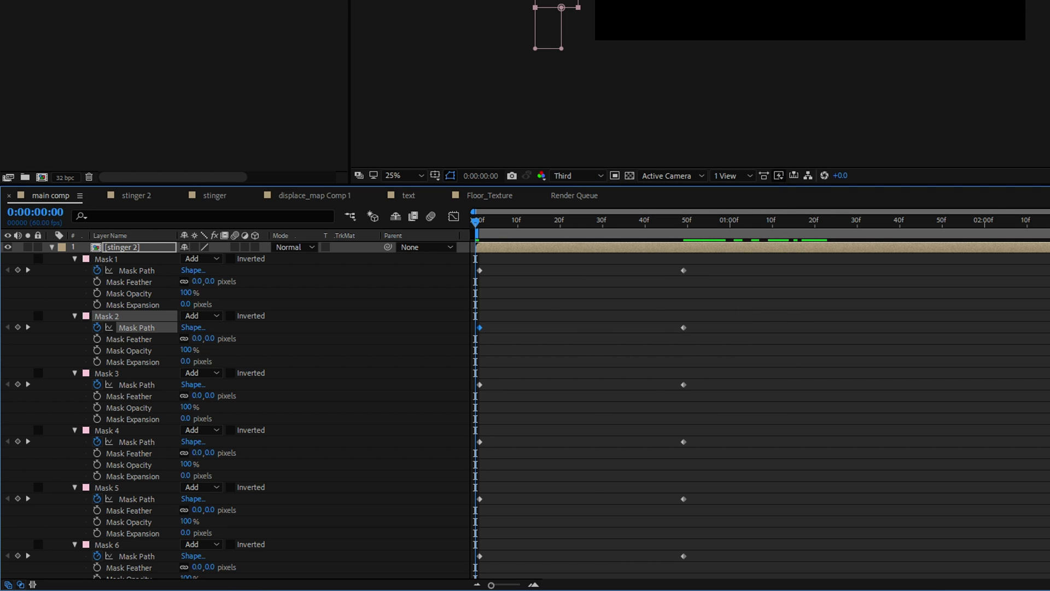
click(480, 385)
key(ctrl+shift+m)
click(733, 217)
text(-)
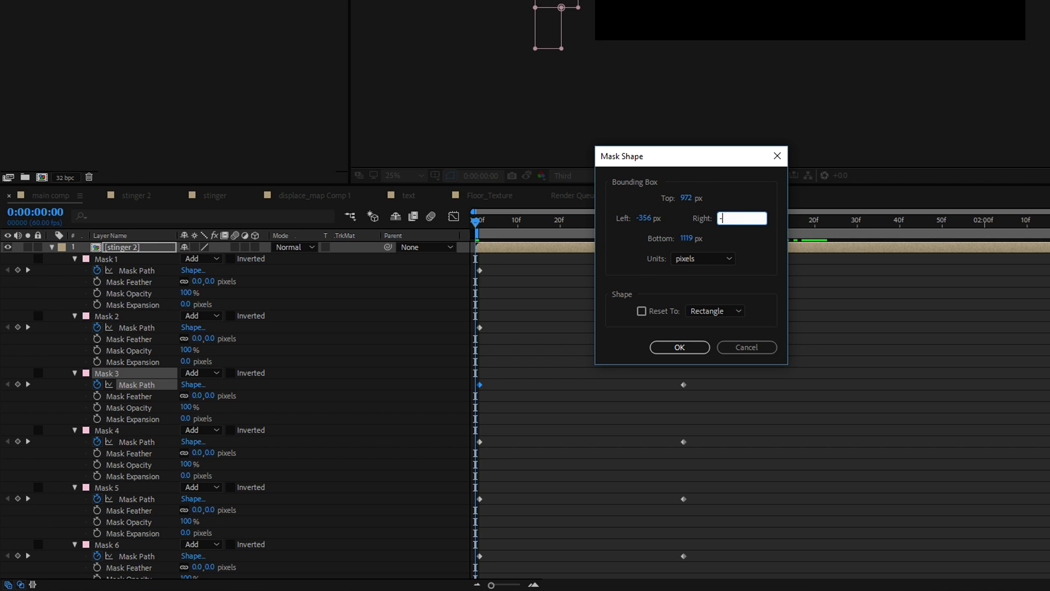
text(100)
key(Return)
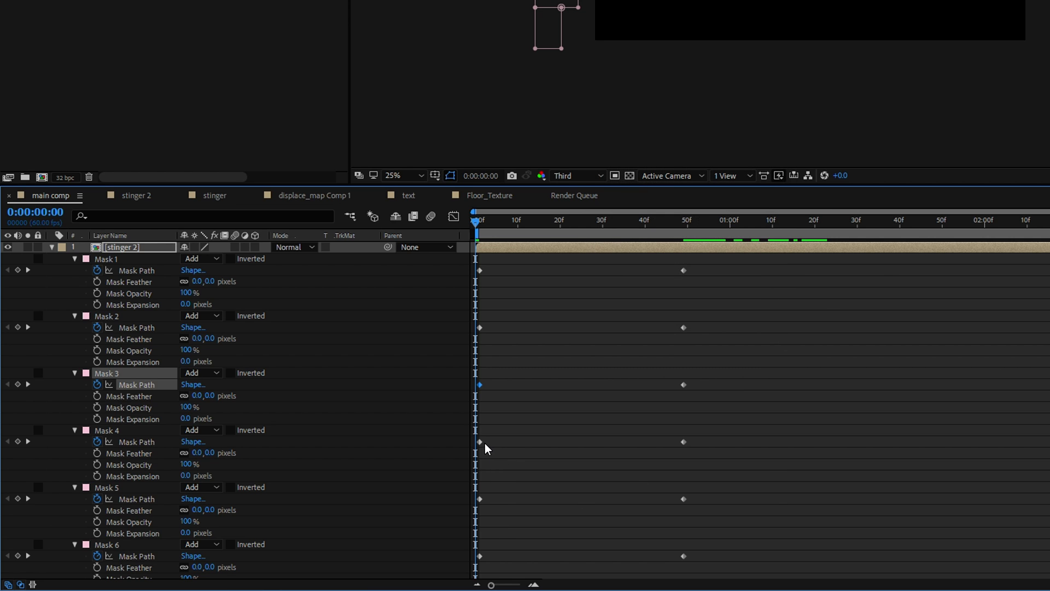
Step: Set Mask 4's first-keyframe Right edge to -350 and update Mask 5's Right edge
click(480, 442)
key(ctrl+shift+m)
click(733, 217)
text(-)
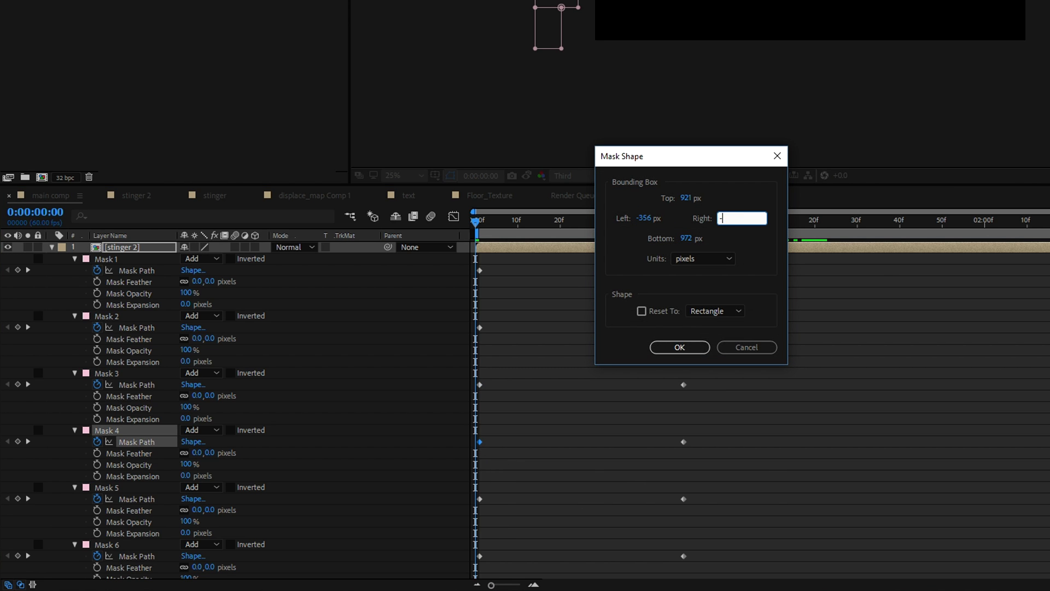
text(350)
key(Return)
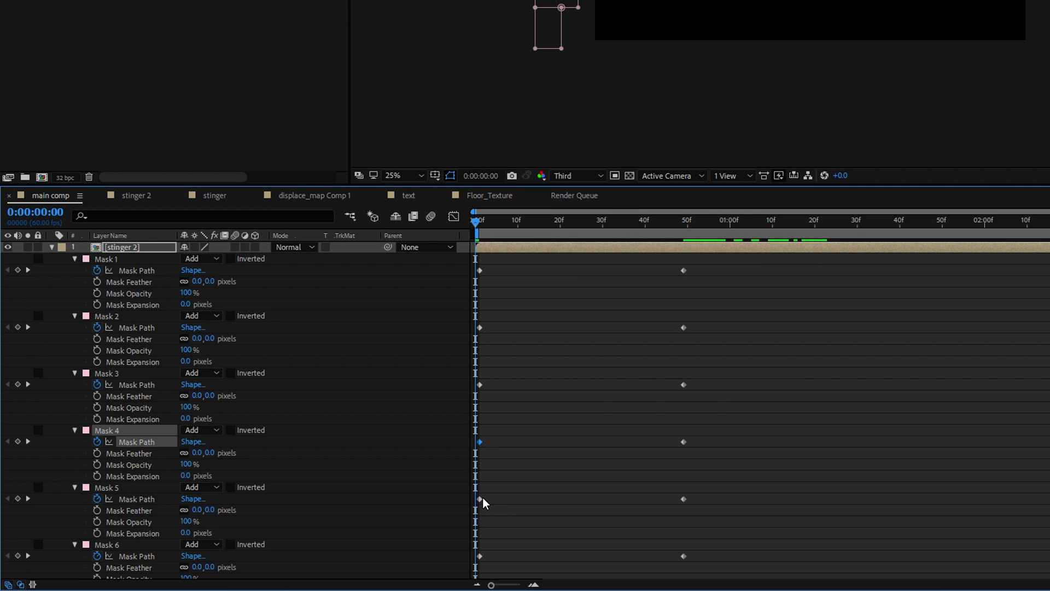
click(483, 506)
click(479, 499)
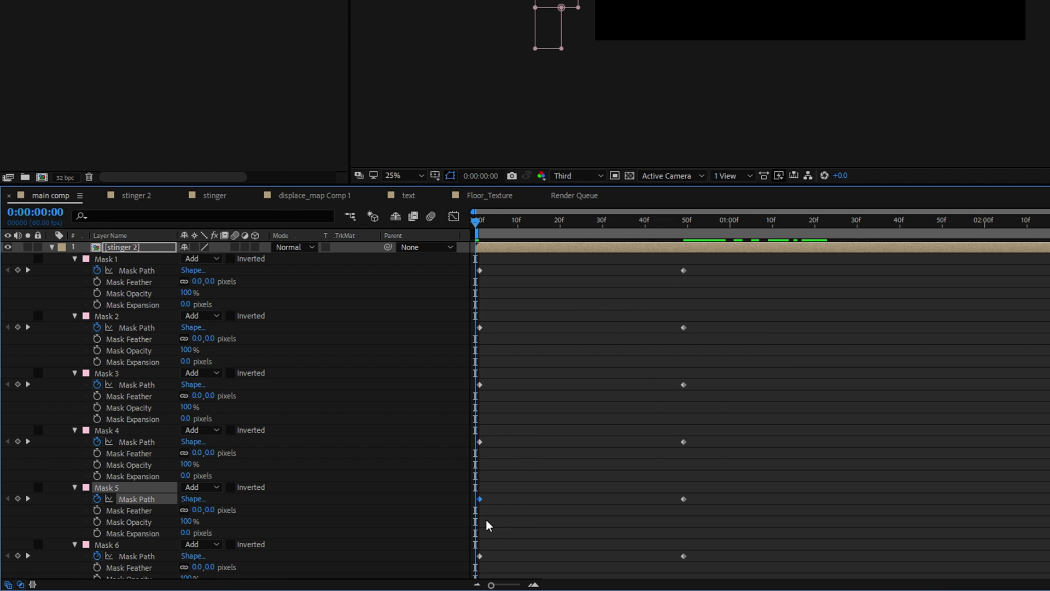
key(ctrl+shift+m)
click(734, 218)
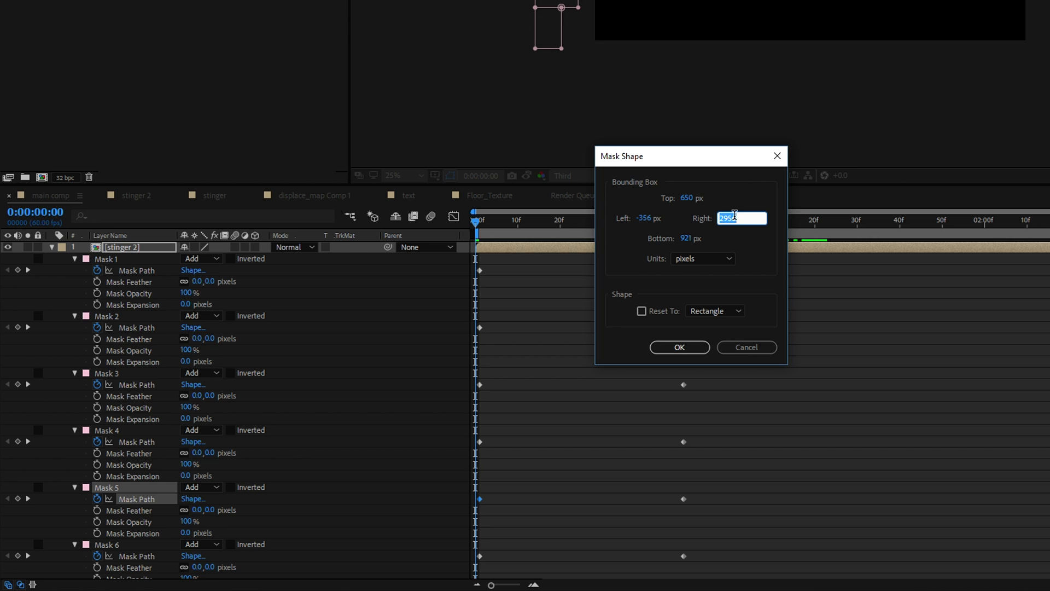
key(Return)
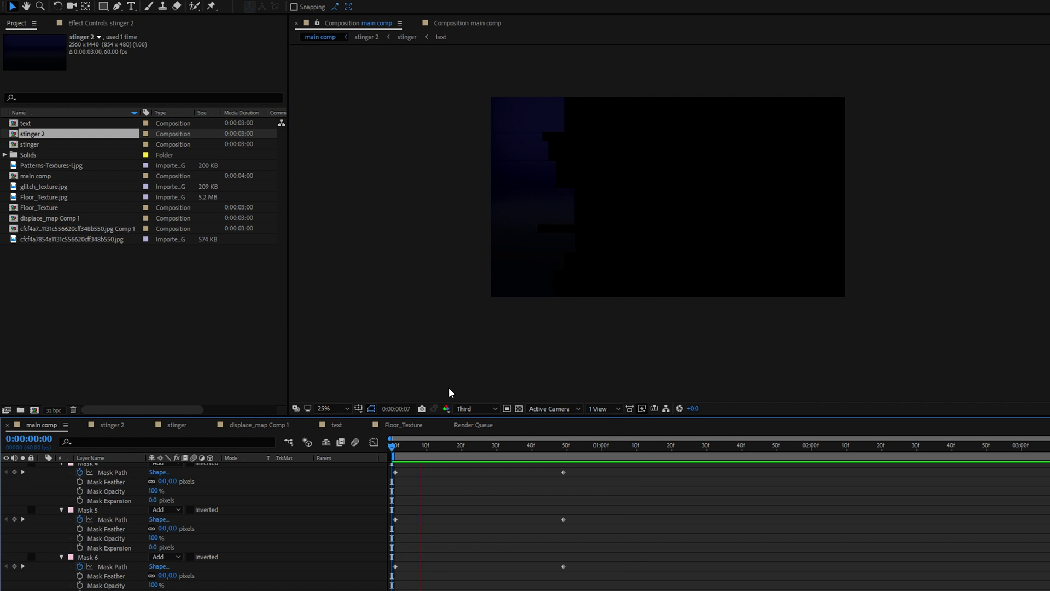
Step: Offset Mask 4's keyframes later and pull Mask 5's second keyframe earlier
drag(391, 446, 476, 457)
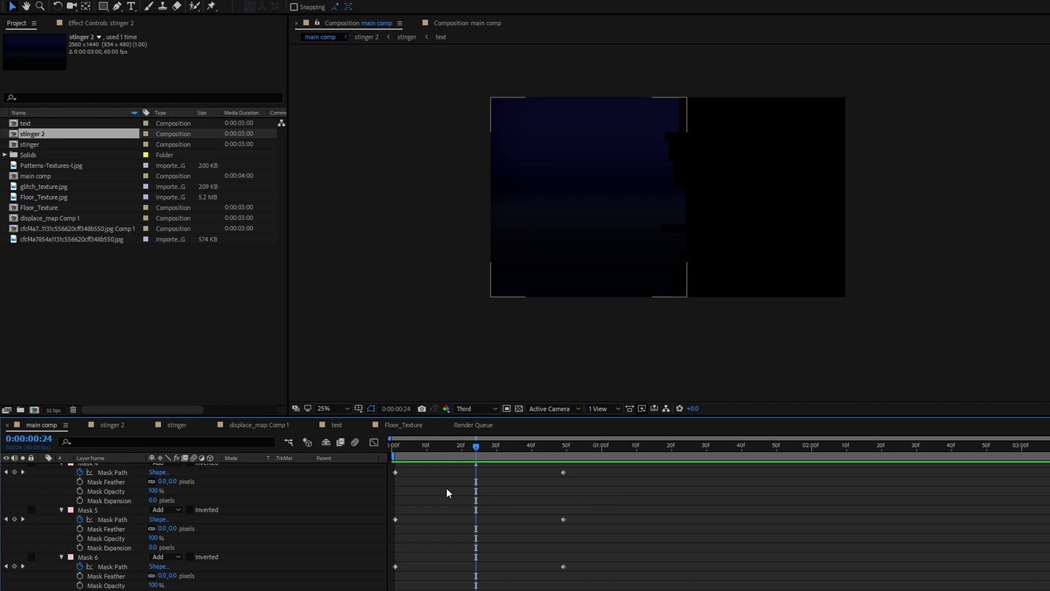
drag(395, 472, 416, 472)
drag(563, 474, 577, 473)
drag(563, 519, 550, 520)
drag(395, 519, 398, 520)
Step: Delay Masks 6–8's keyframes, putting Mask 8's first near 0:00:20, and preview the staggered wipes
drag(396, 566, 445, 568)
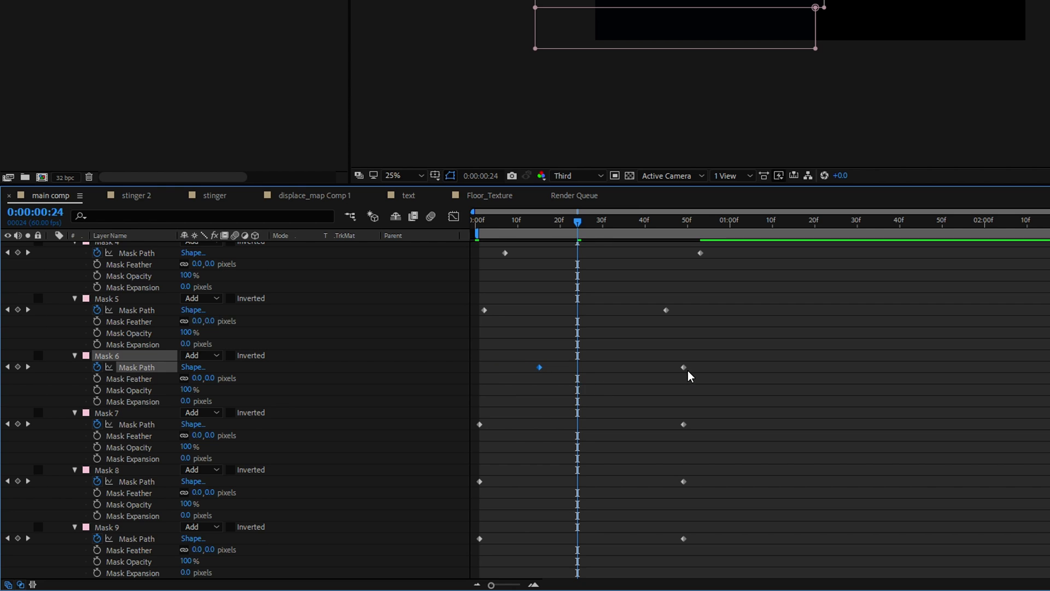
drag(685, 370, 760, 371)
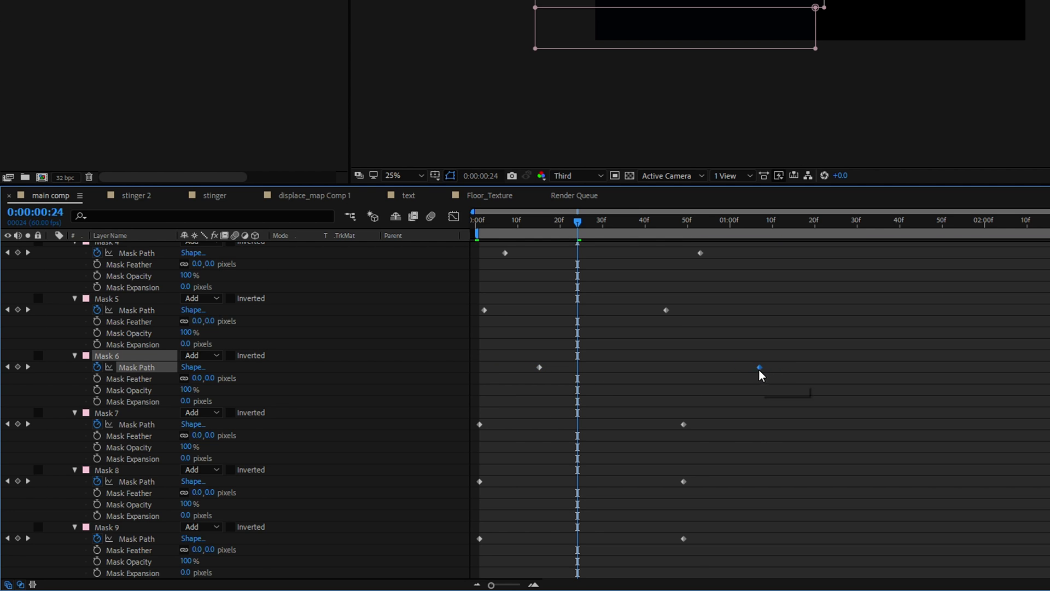
drag(540, 368, 553, 368)
drag(481, 424, 506, 425)
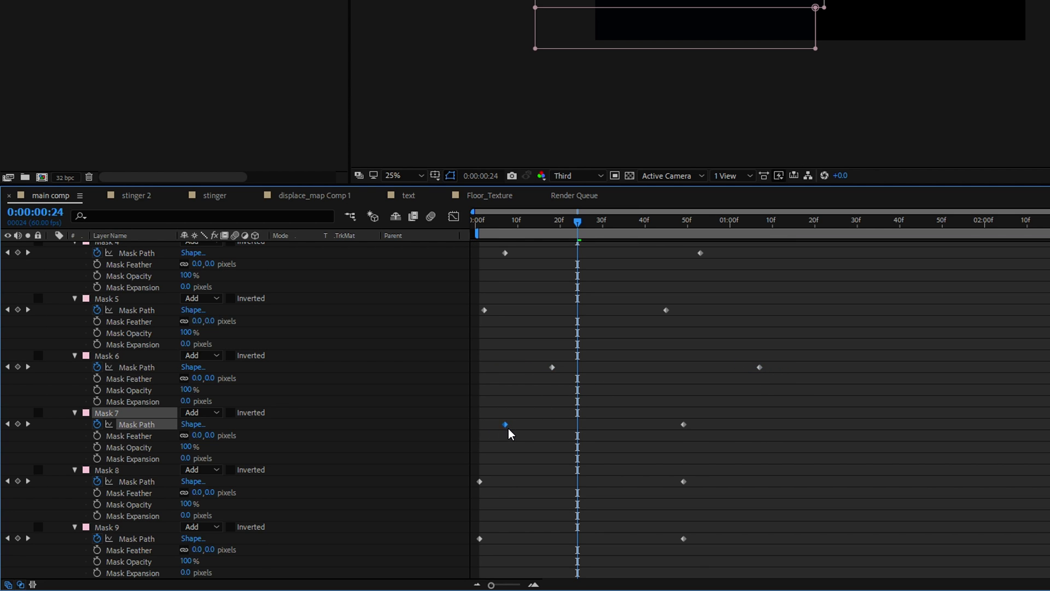
drag(684, 425, 696, 426)
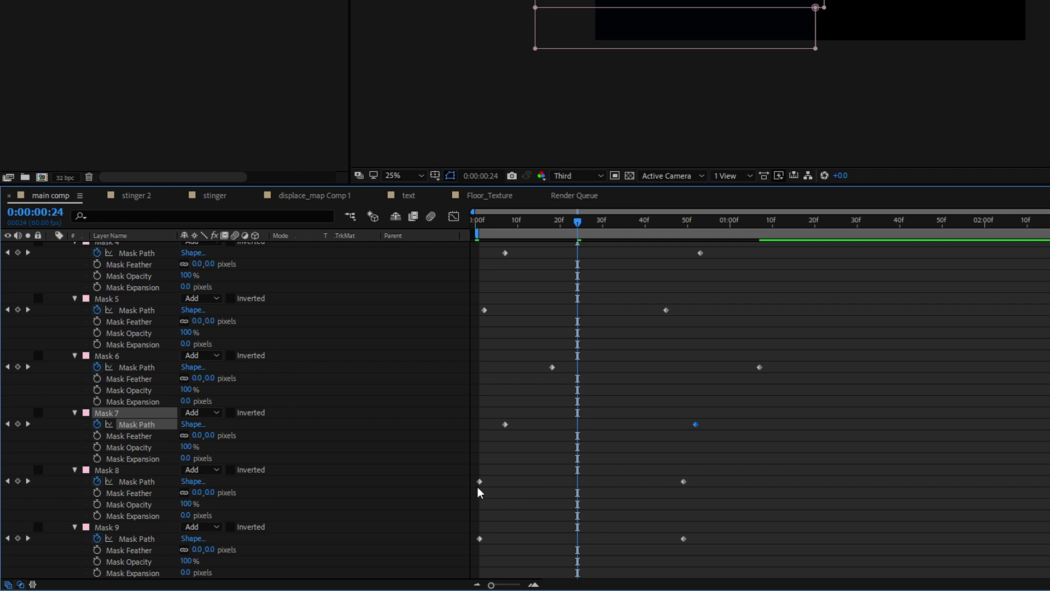
mouse_move(480, 482)
mouse_down()
mouse_move(531, 483)
mouse_move(488, 480)
mouse_up()
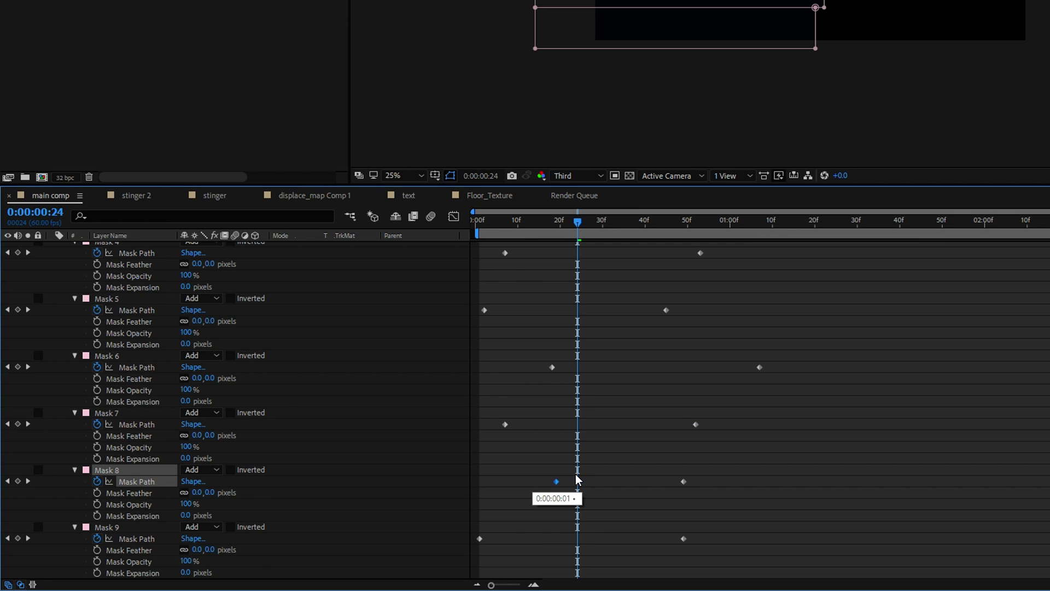
drag(577, 481, 575, 482)
drag(688, 481, 743, 481)
click(584, 221)
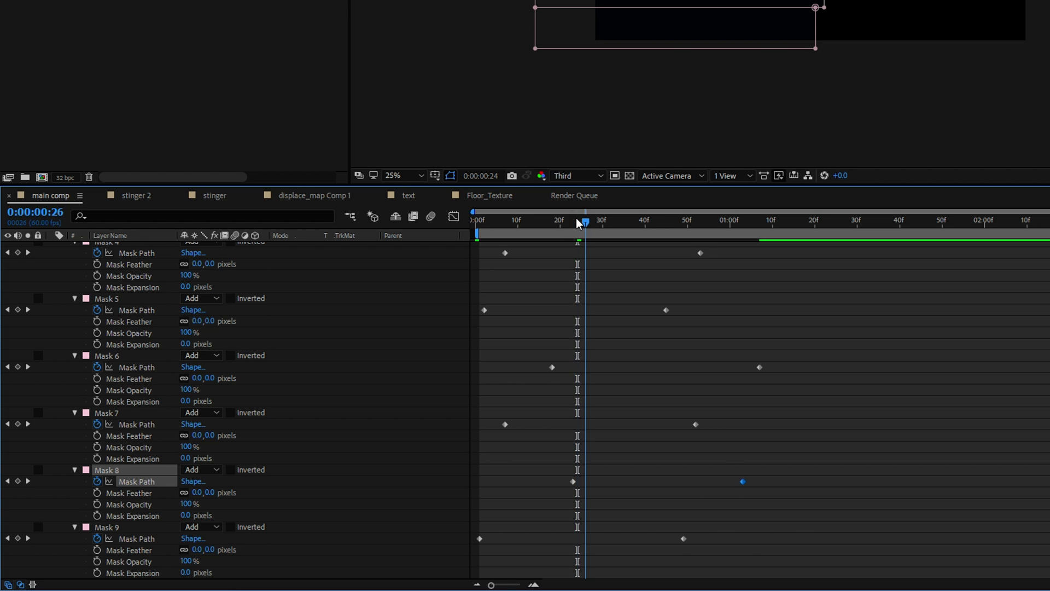
drag(577, 222, 616, 221)
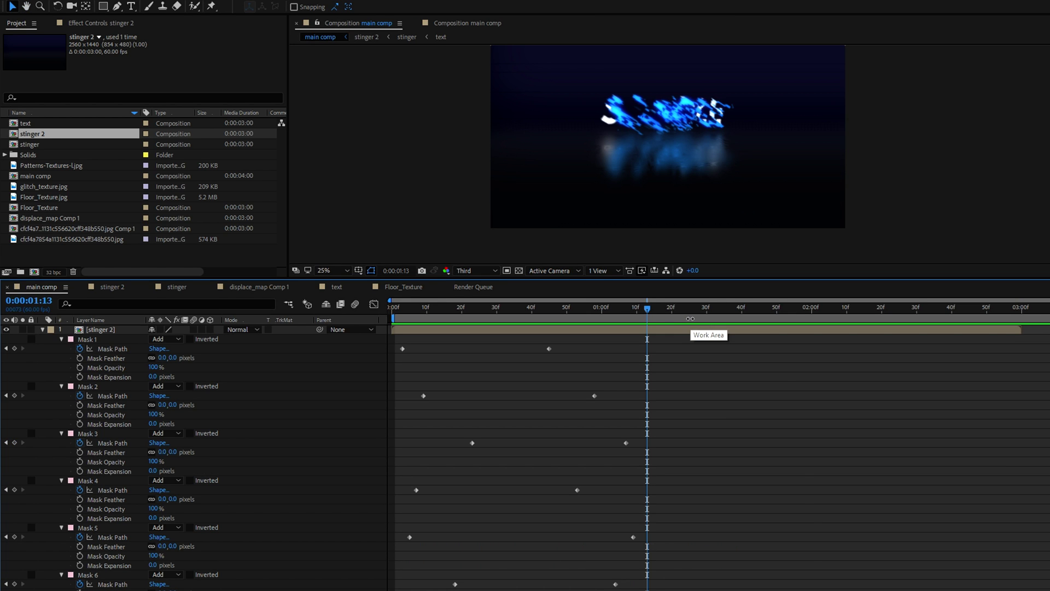
Step: At 0:00:02:07, add a Mask Path keyframe for each of Masks 1 through 9
drag(648, 310, 836, 317)
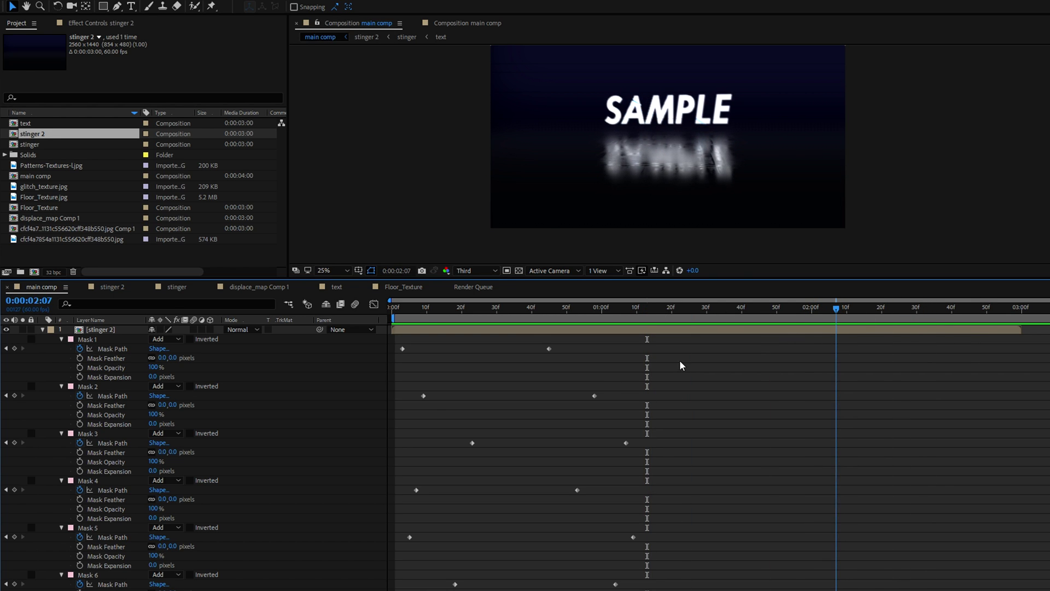
click(14, 349)
click(14, 395)
click(15, 443)
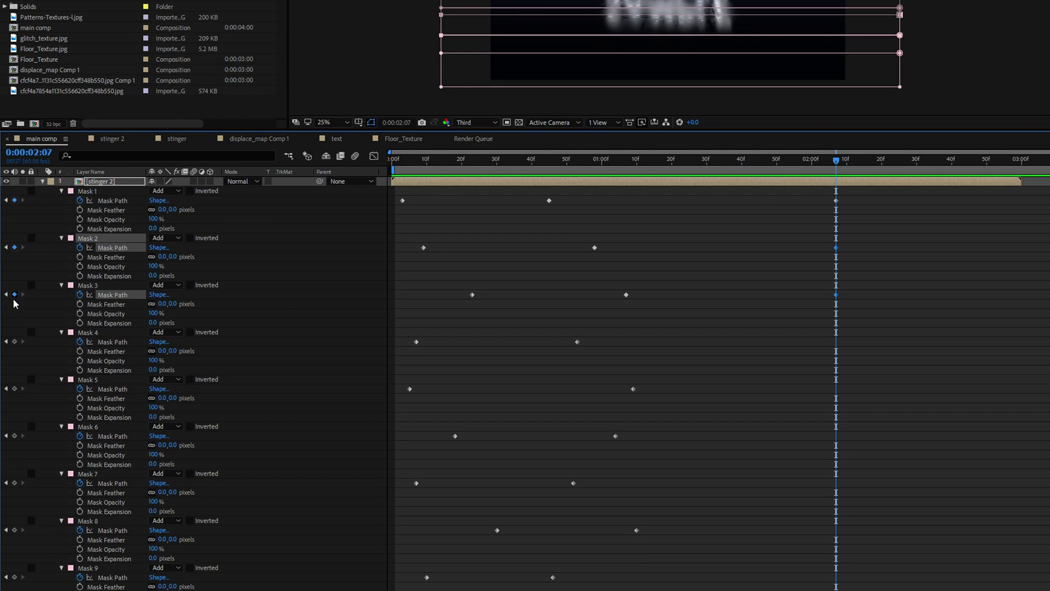
click(14, 342)
click(15, 388)
click(14, 435)
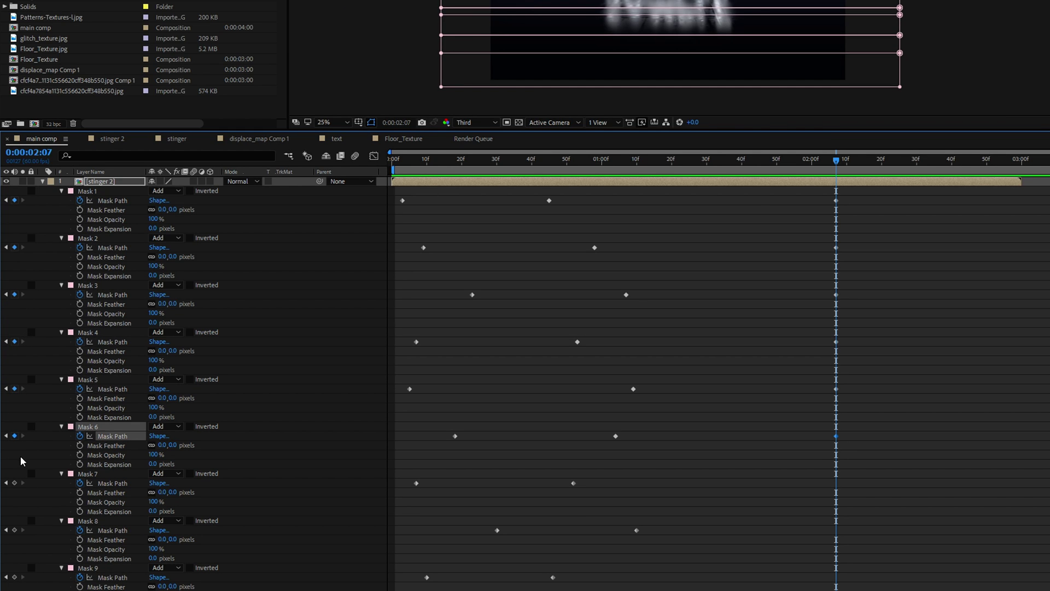
click(14, 484)
click(14, 530)
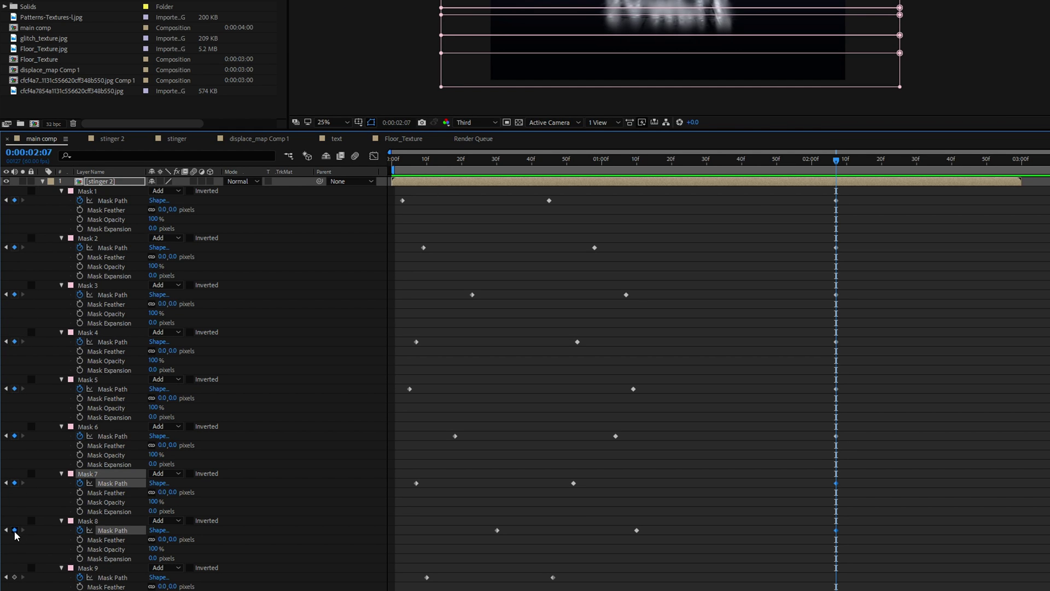
click(14, 577)
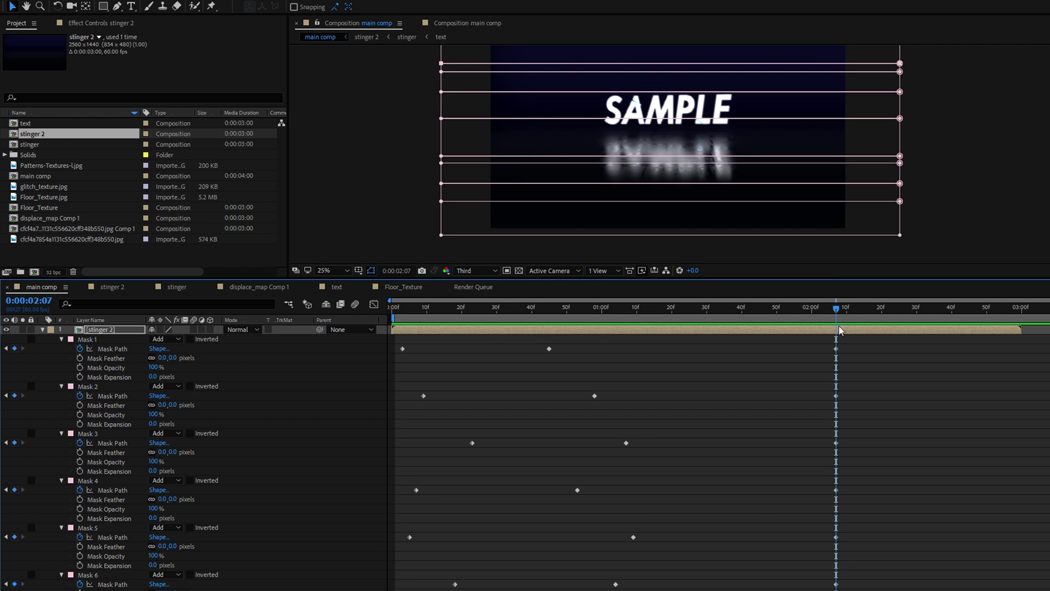
Step: Scrub from 1:07 to 2:08 to check the masks, then add an end keyframe for Mask 8
drag(836, 159, 608, 174)
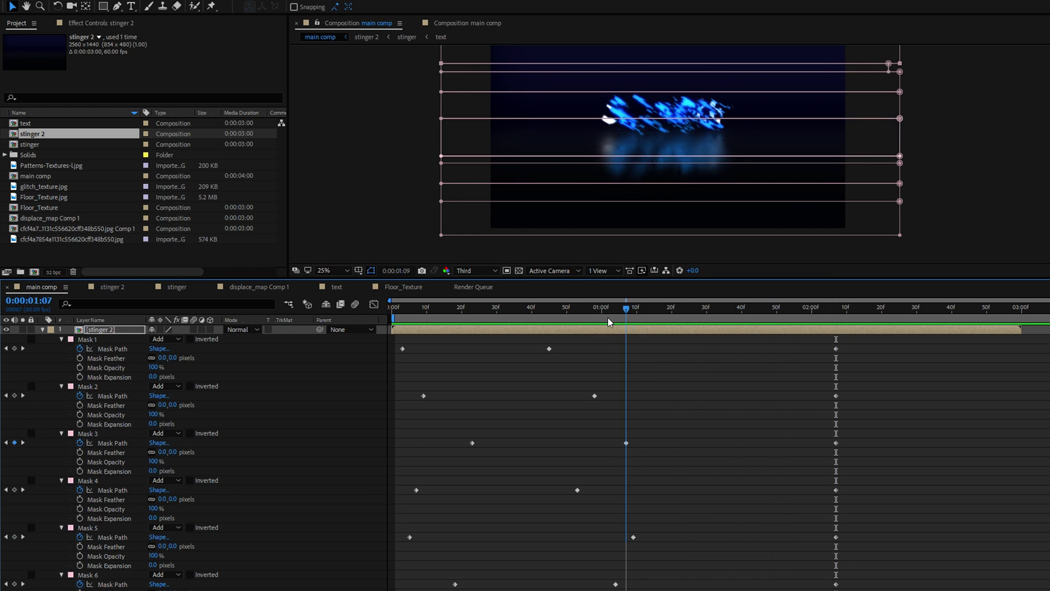
click(752, 309)
drag(755, 309, 1015, 308)
scroll(22, 588, down, 1)
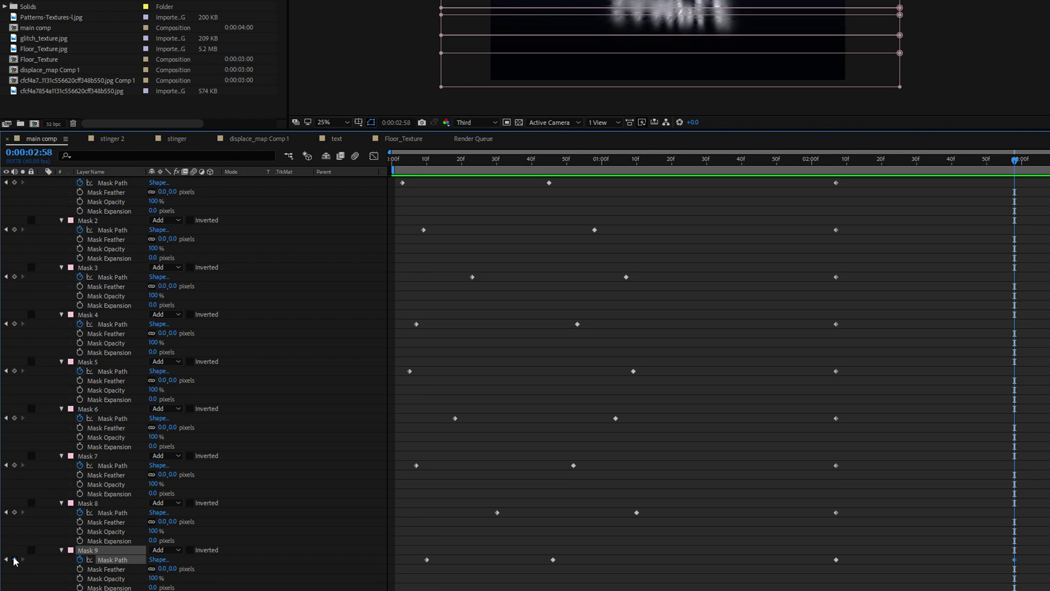
click(14, 512)
Step: Add end keyframes for Masks 7 and 6, set a mask bound to -20, and preview around 2:41
click(14, 465)
click(14, 418)
key(ctrl+shift+m)
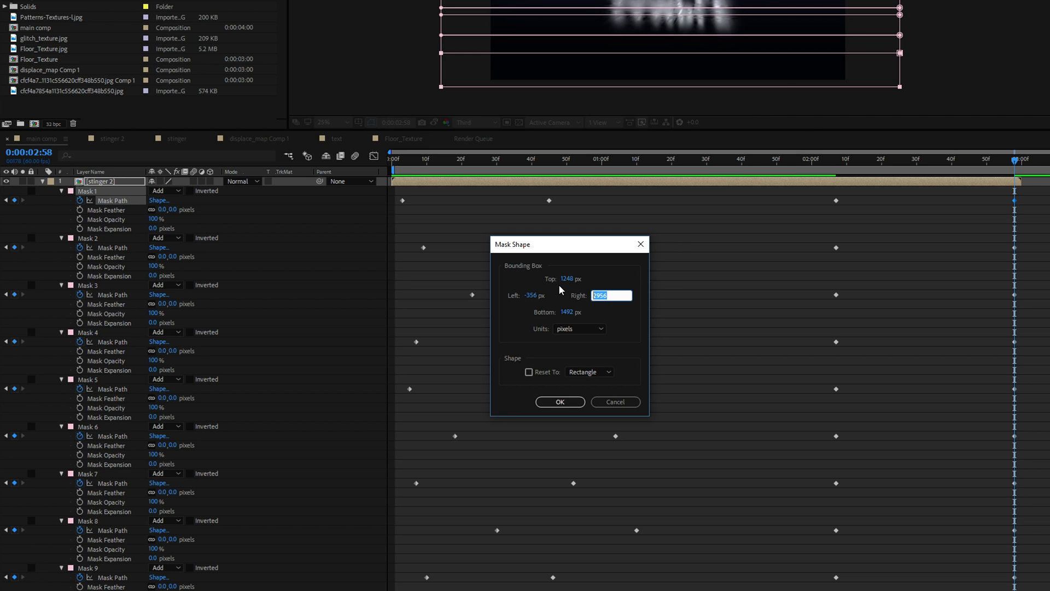
text(-200)
click(574, 402)
drag(875, 160, 1005, 160)
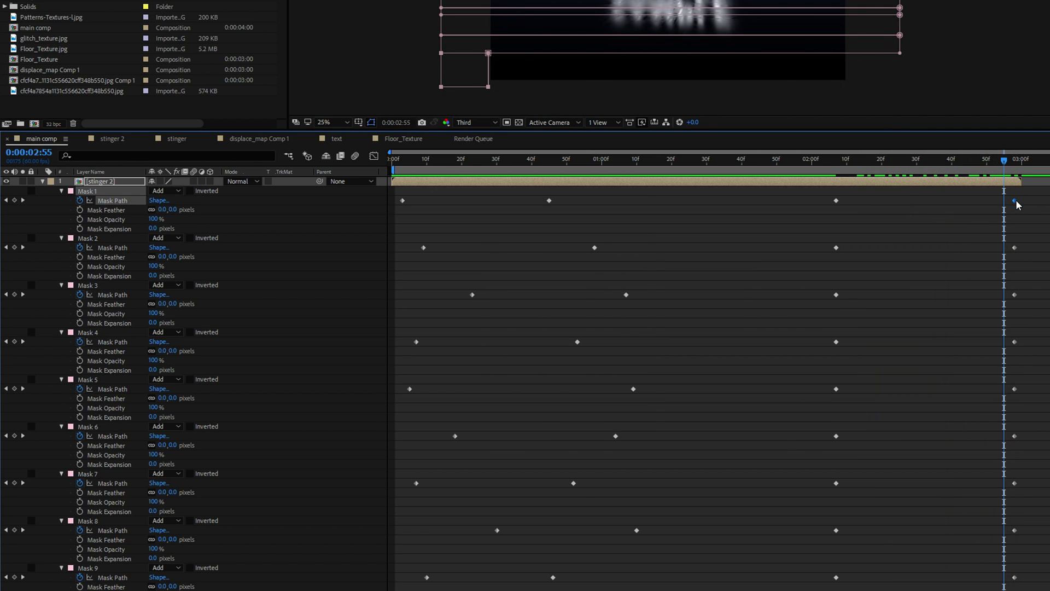
Step: Set Mask 1's end-keyframe shape to Right 3200 and Left 2800, then preview the exit
double_click(1016, 201)
click(599, 295)
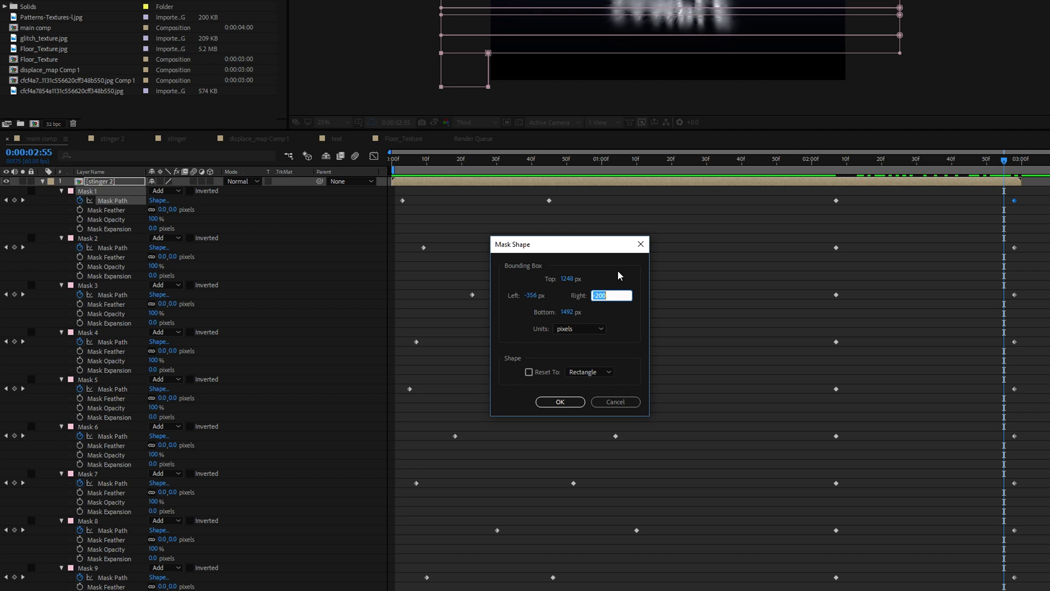
text(3200)
click(542, 296)
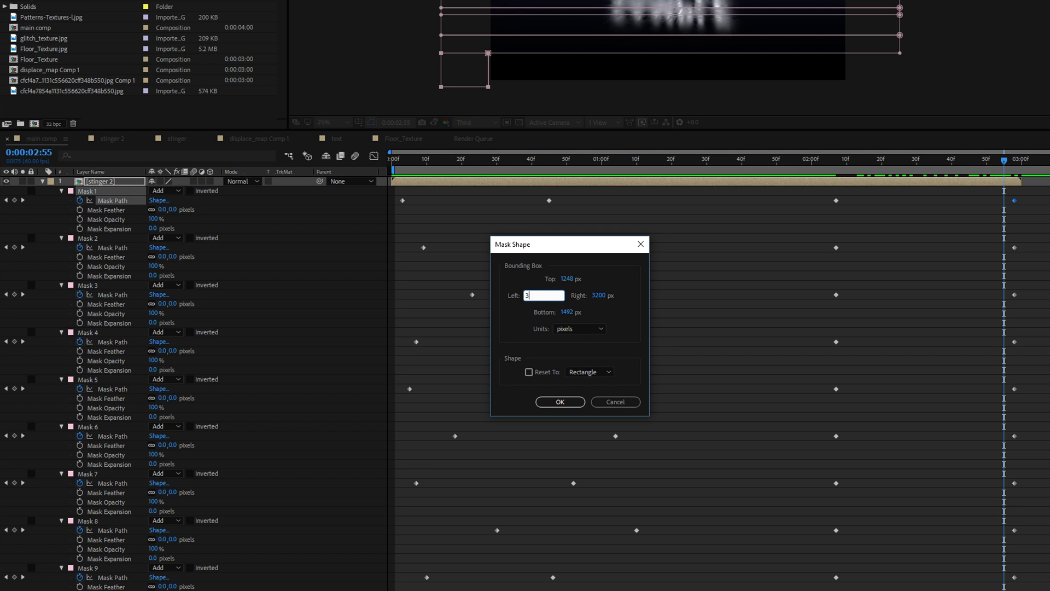
text(2800)
click(579, 401)
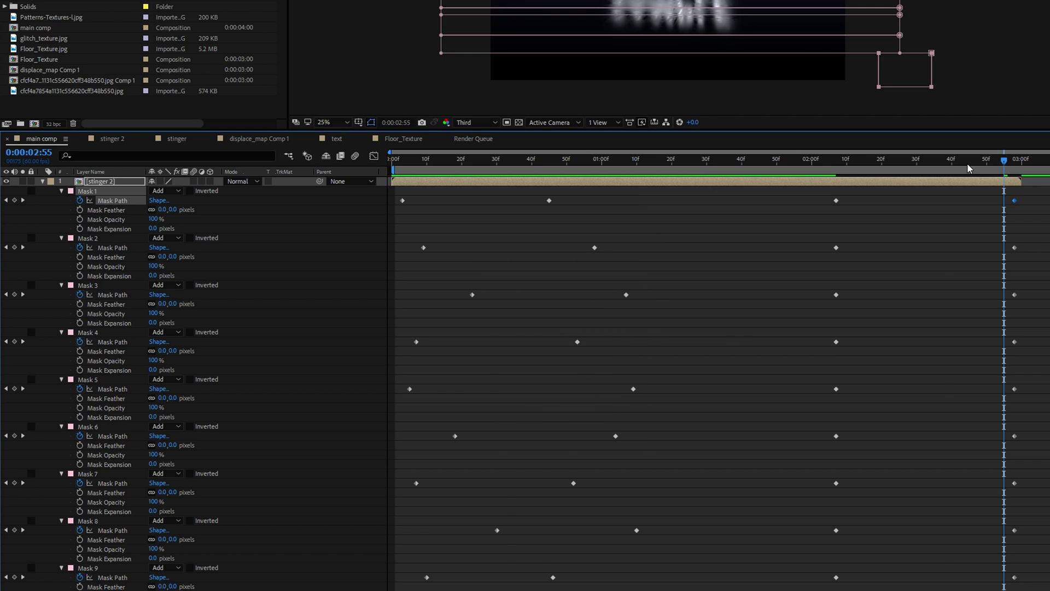
drag(829, 174, 991, 163)
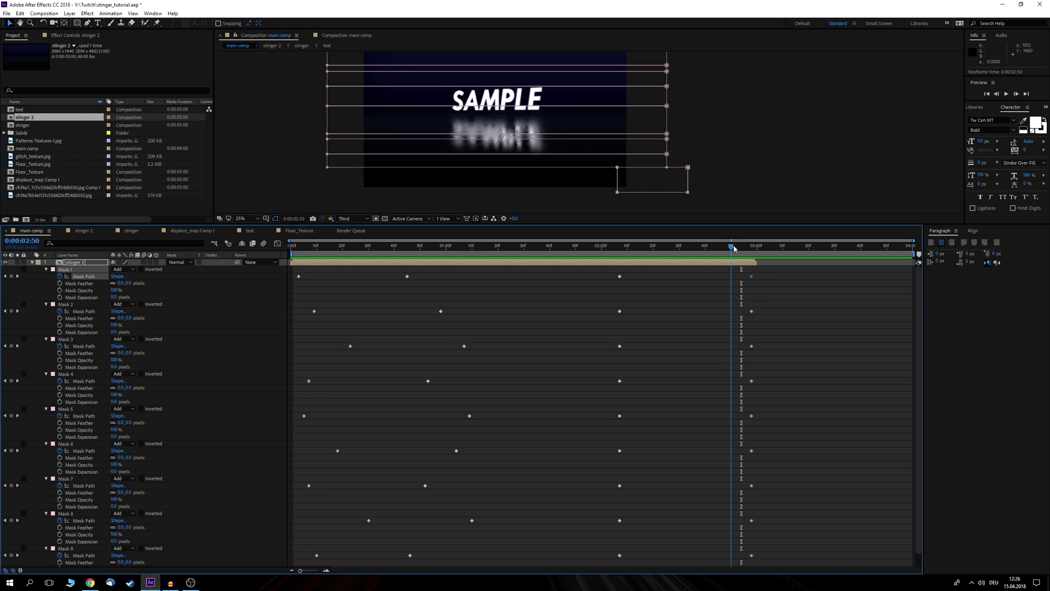
drag(734, 249, 761, 249)
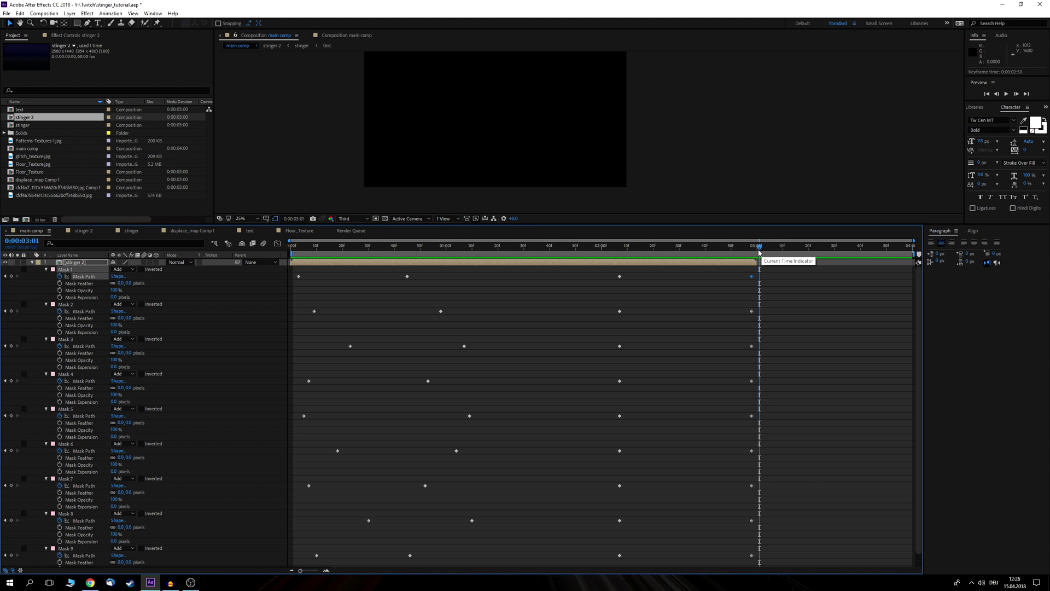
drag(760, 252, 764, 249)
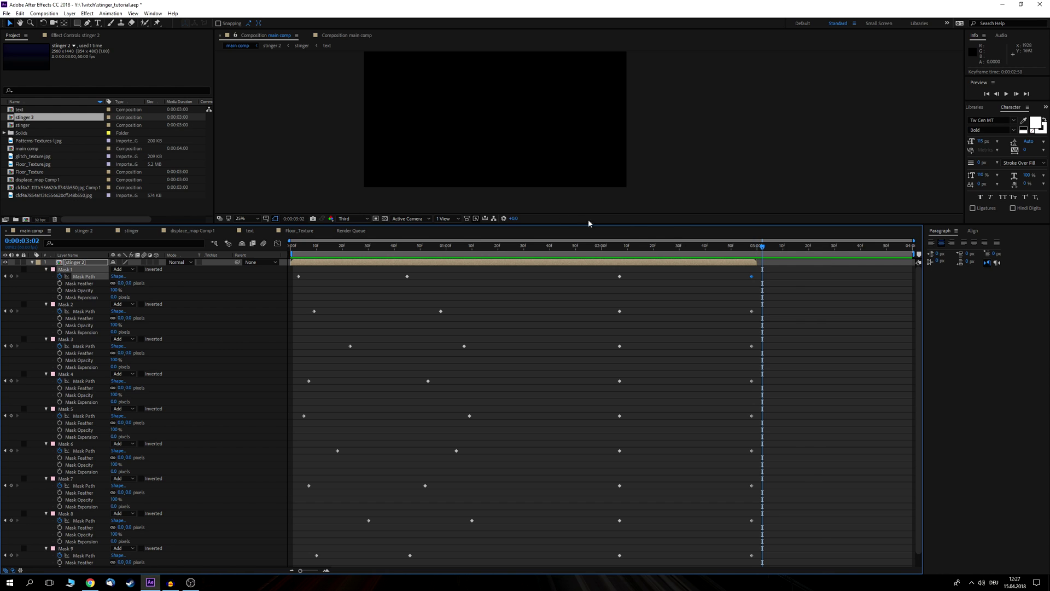
drag(764, 249, 682, 255)
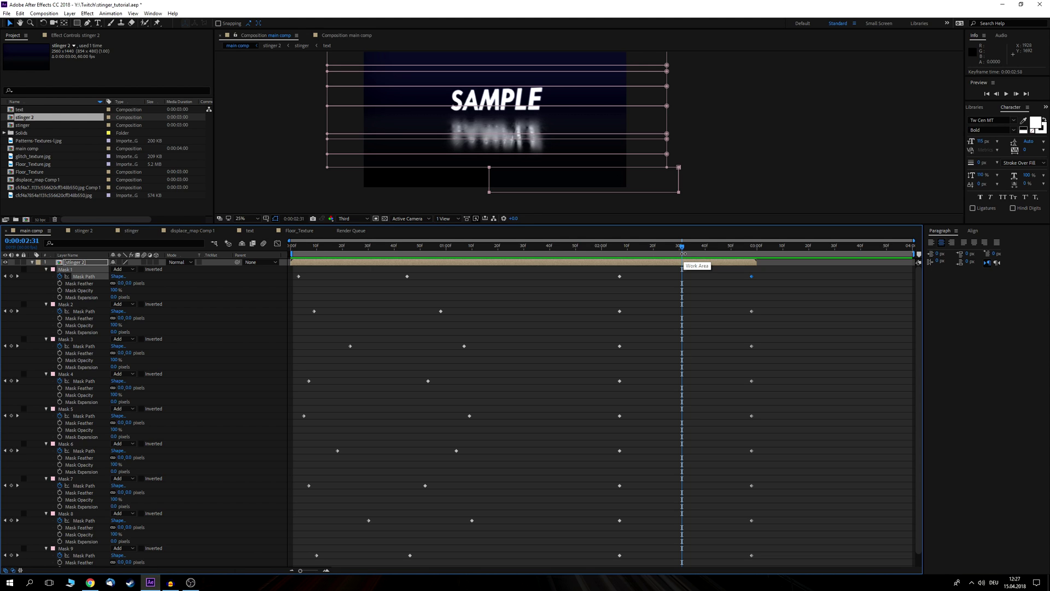
drag(683, 249, 774, 247)
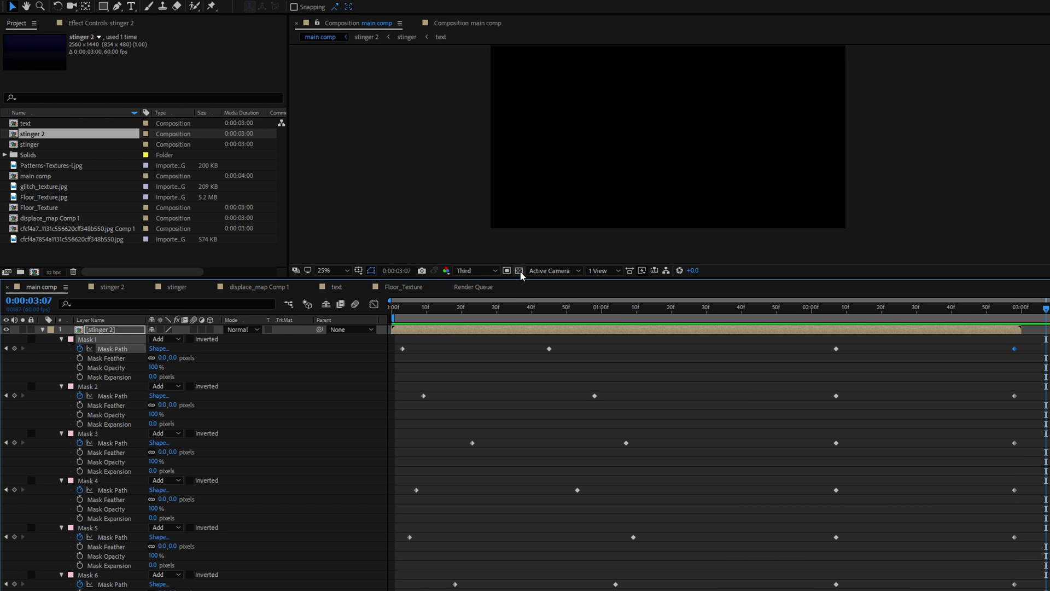
Step: Turn on the transparency grid, then scrub and play the main comp to watch the strips wipe in
click(519, 271)
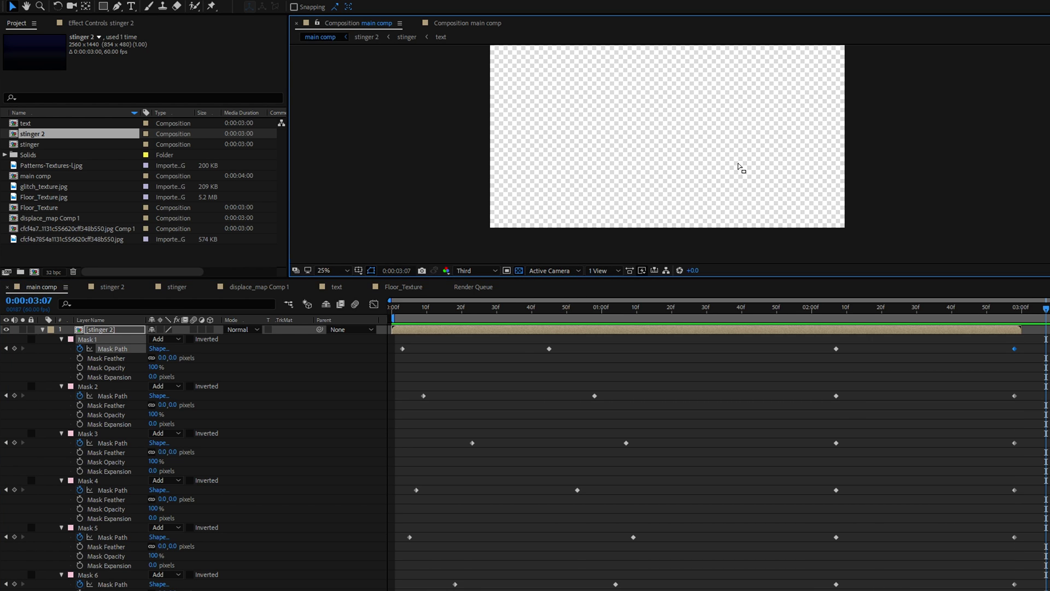
mouse_move(418, 309)
mouse_down()
mouse_move(398, 309)
mouse_move(570, 309)
mouse_move(420, 320)
mouse_up()
scroll(788, 140, down, 1)
scroll(728, 117, up, 1)
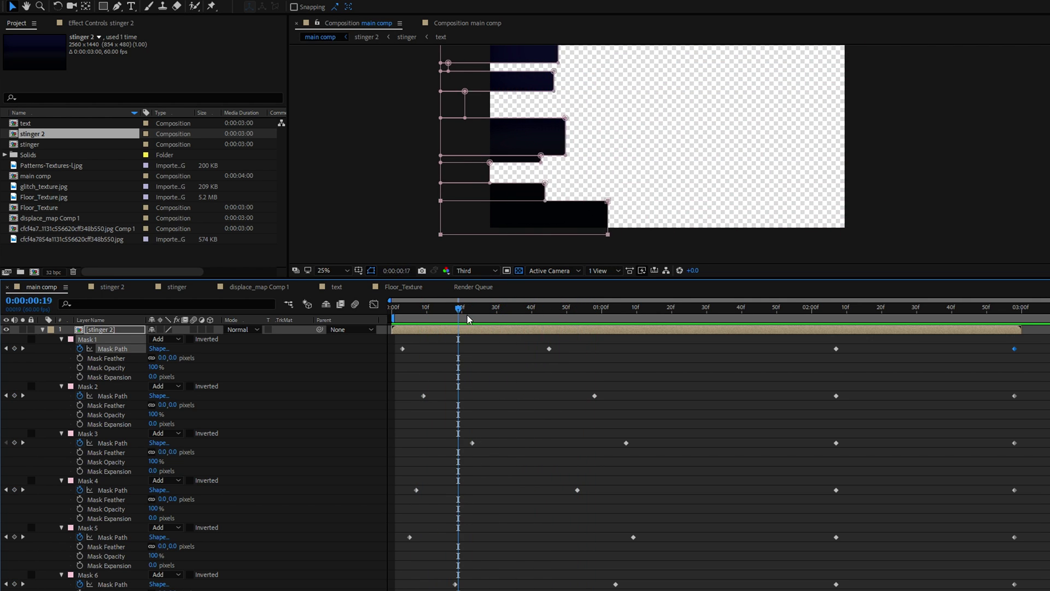
drag(468, 319, 508, 298)
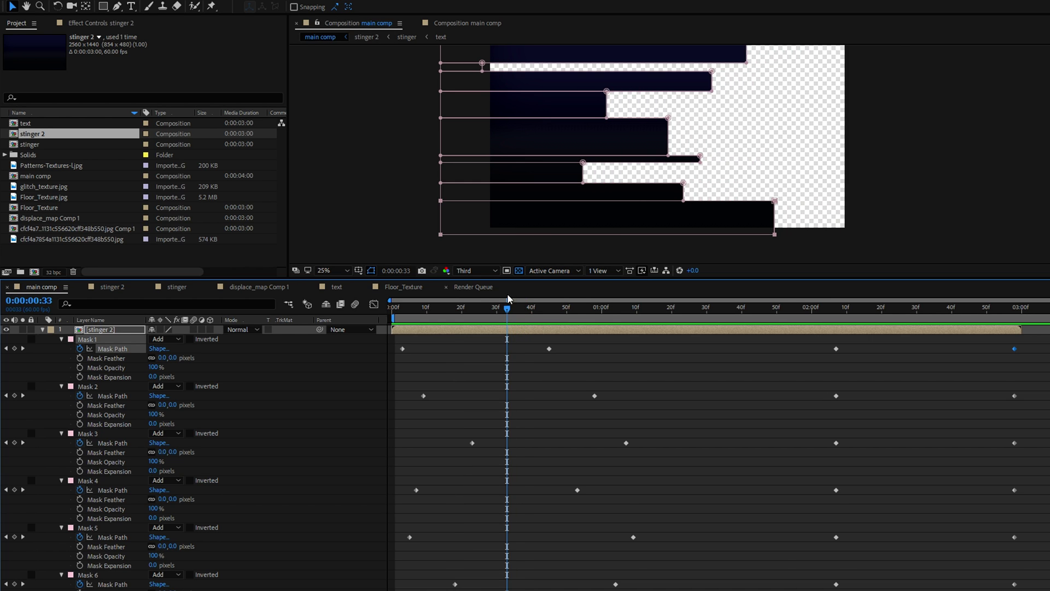
key(space)
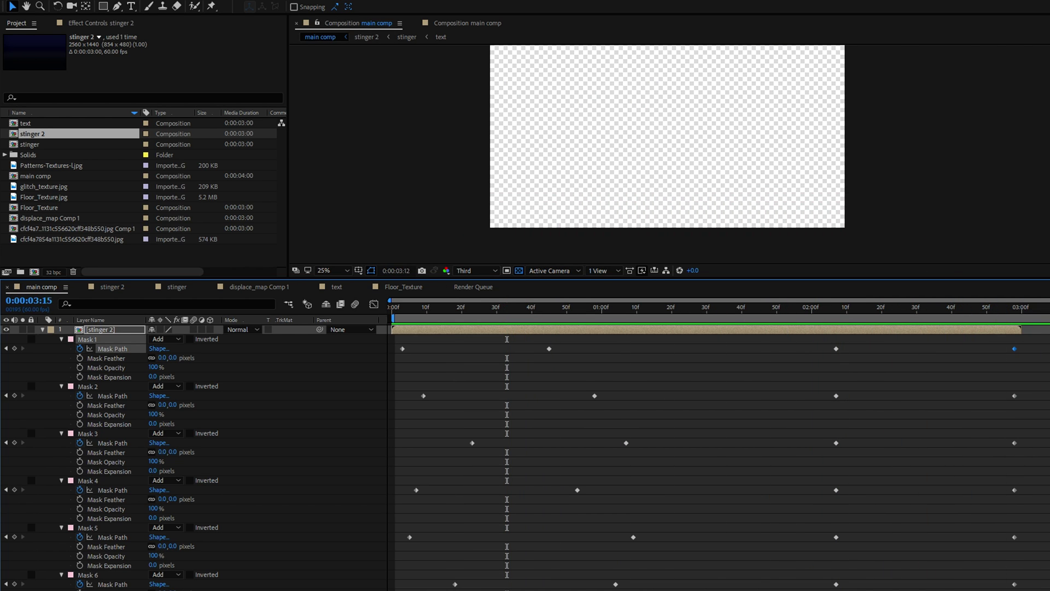
Step: At 0:00:02:58, give Mask 2's end keyframe new bounds off the right edge, then scrub from 2:07 to 3:00 to check
click(1020, 310)
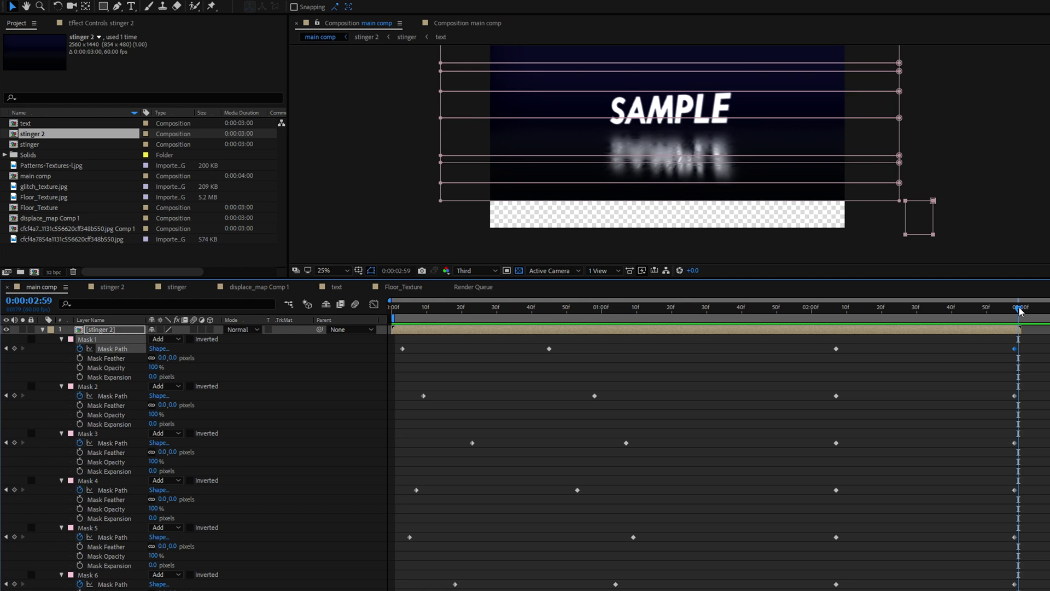
click(1016, 309)
click(1016, 396)
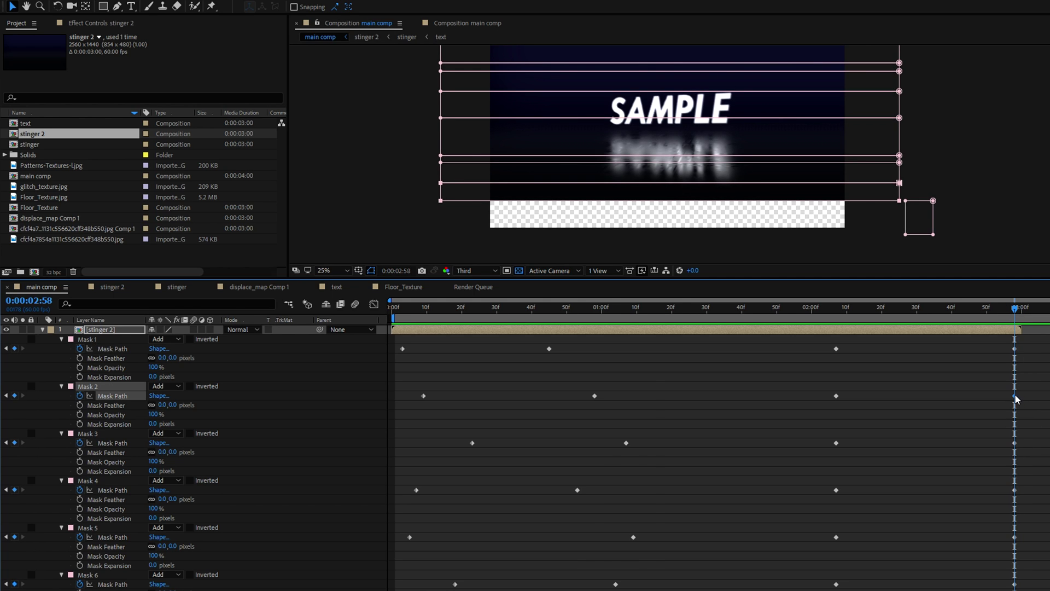
double_click(1015, 396)
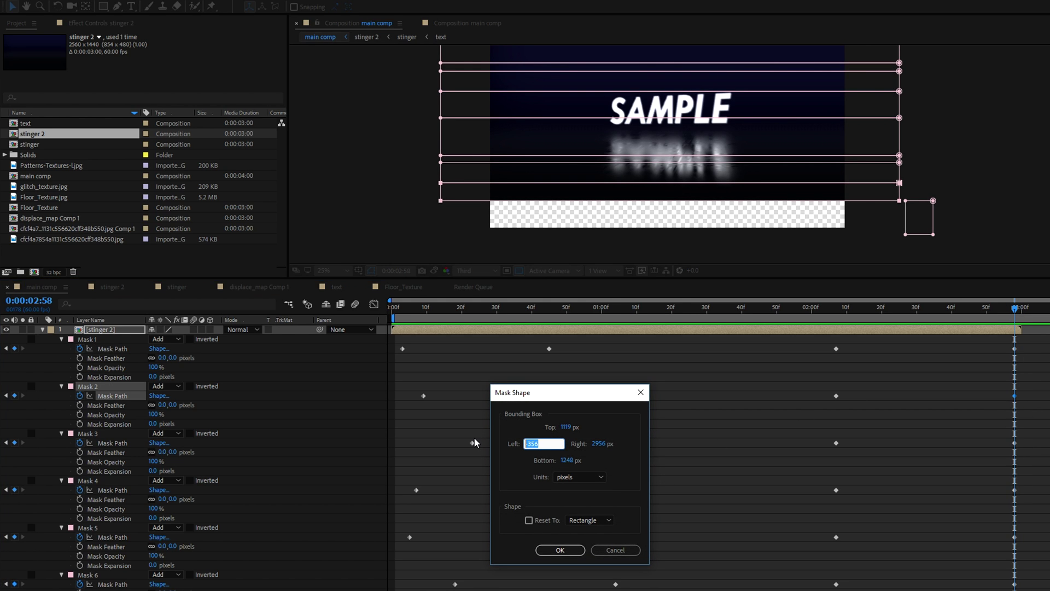
key(Return)
click(838, 309)
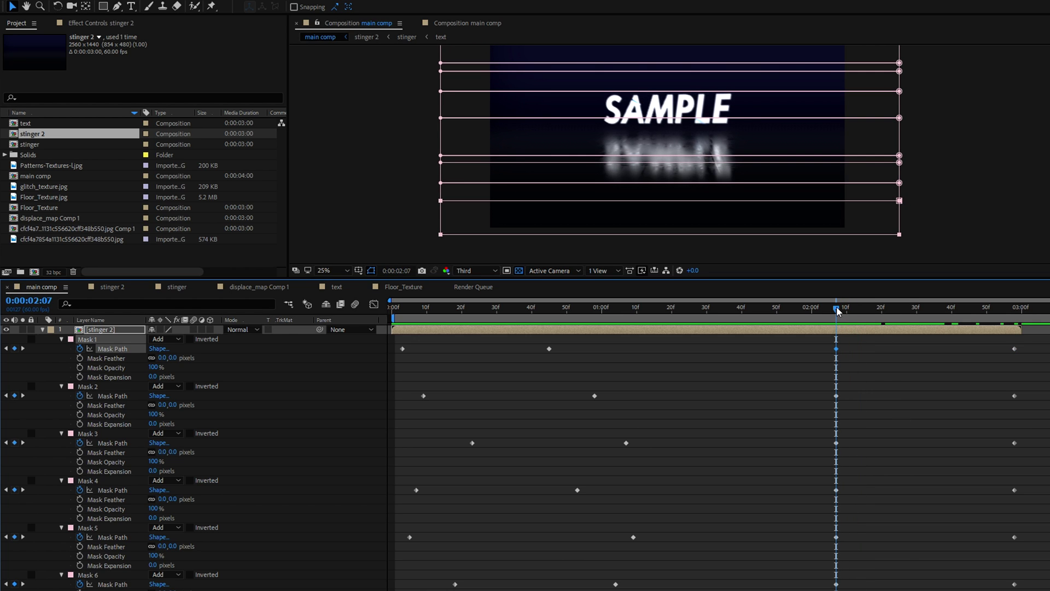
drag(838, 309, 1015, 309)
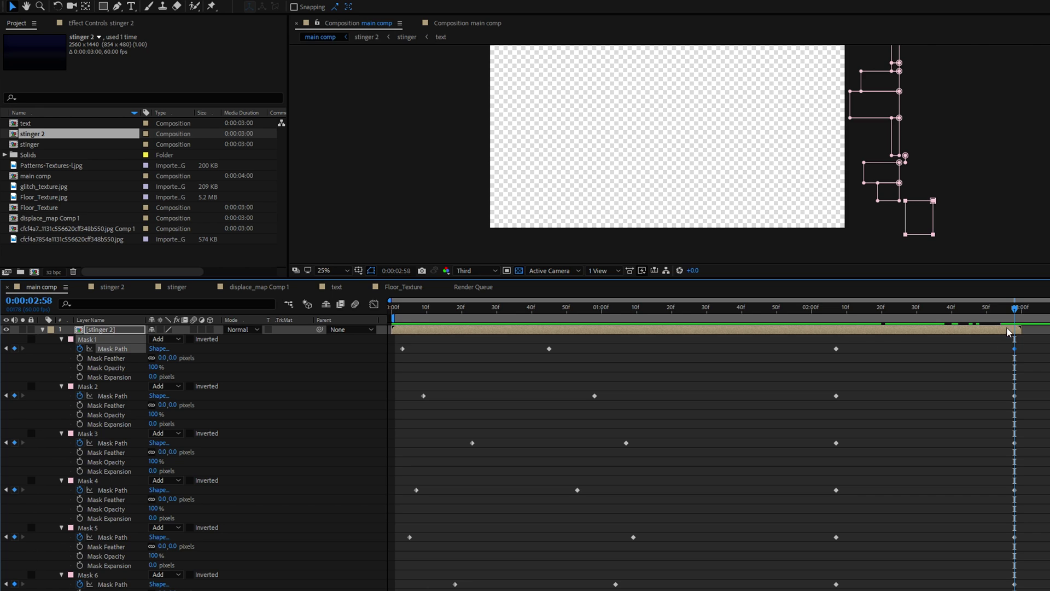
drag(854, 309, 836, 309)
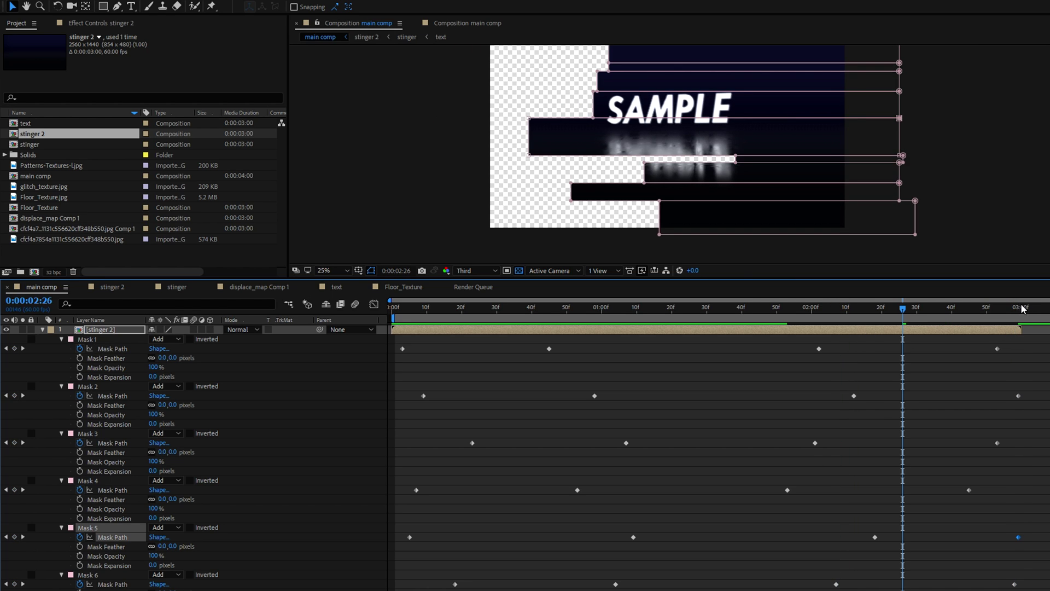
click(1023, 310)
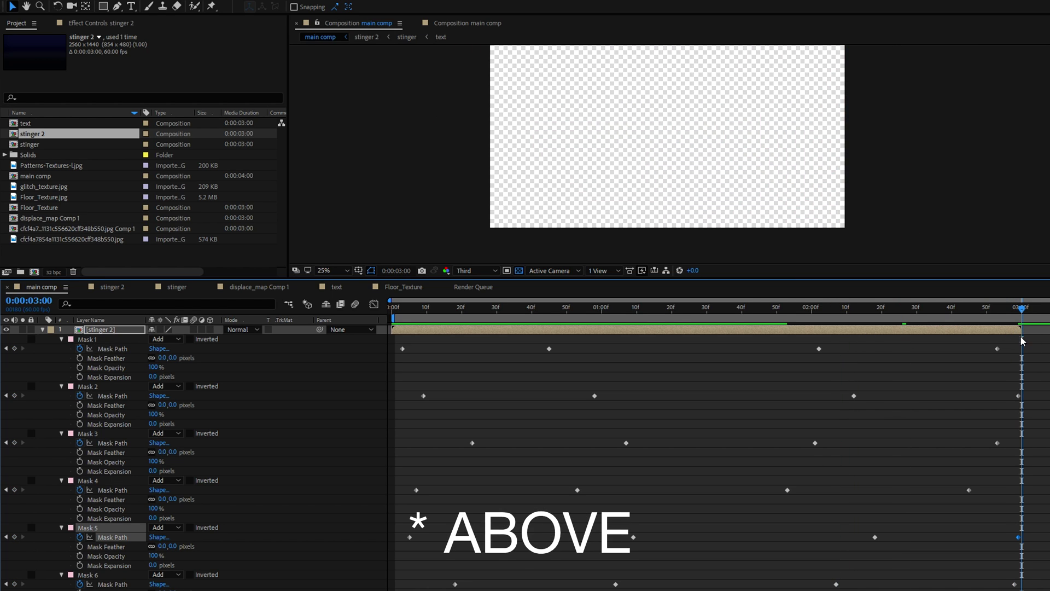
Step: Stagger the keyframes of Masks 6, 7, 8 and 9 to different times, then select every mask's first keyframes
click(834, 584)
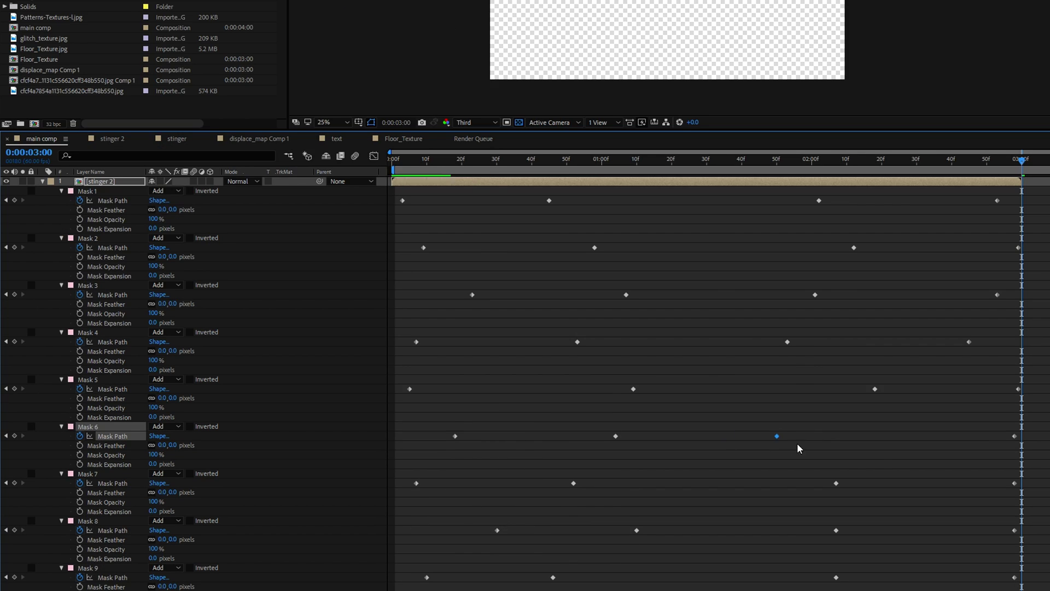
drag(1014, 436, 1001, 436)
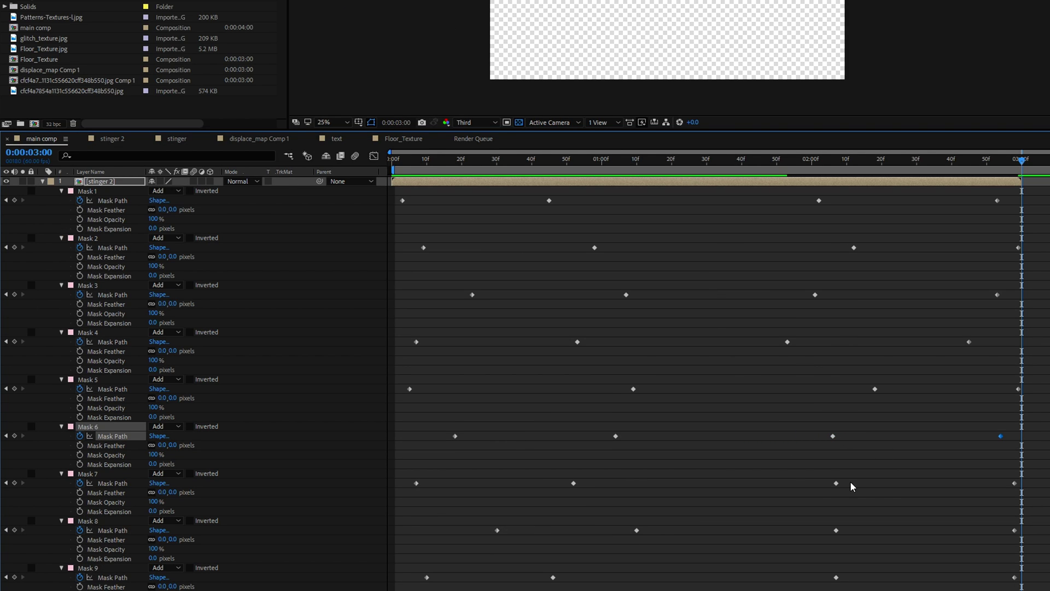
drag(836, 484, 913, 483)
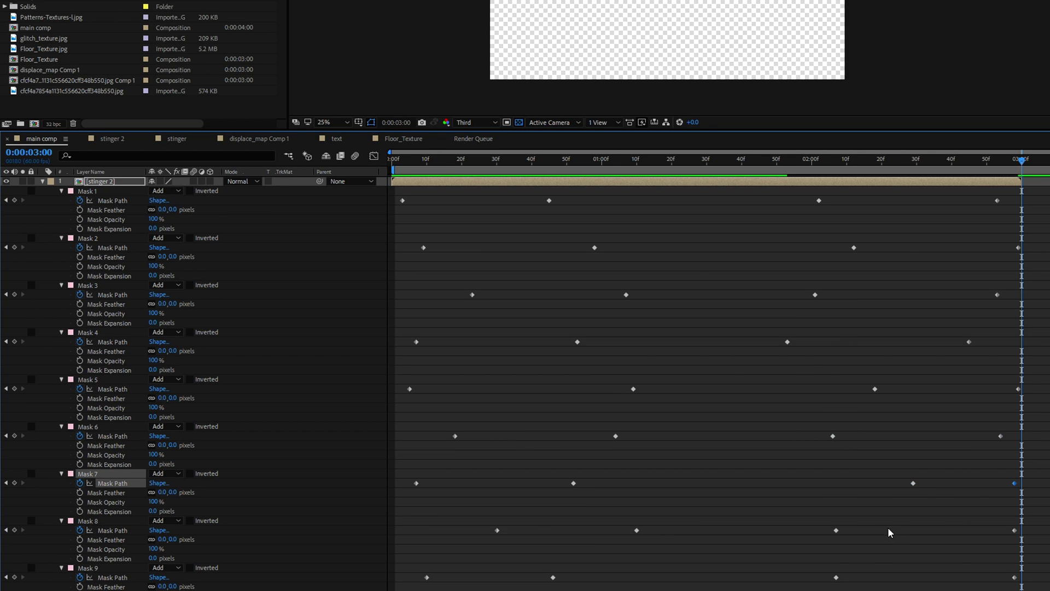
drag(835, 533, 759, 534)
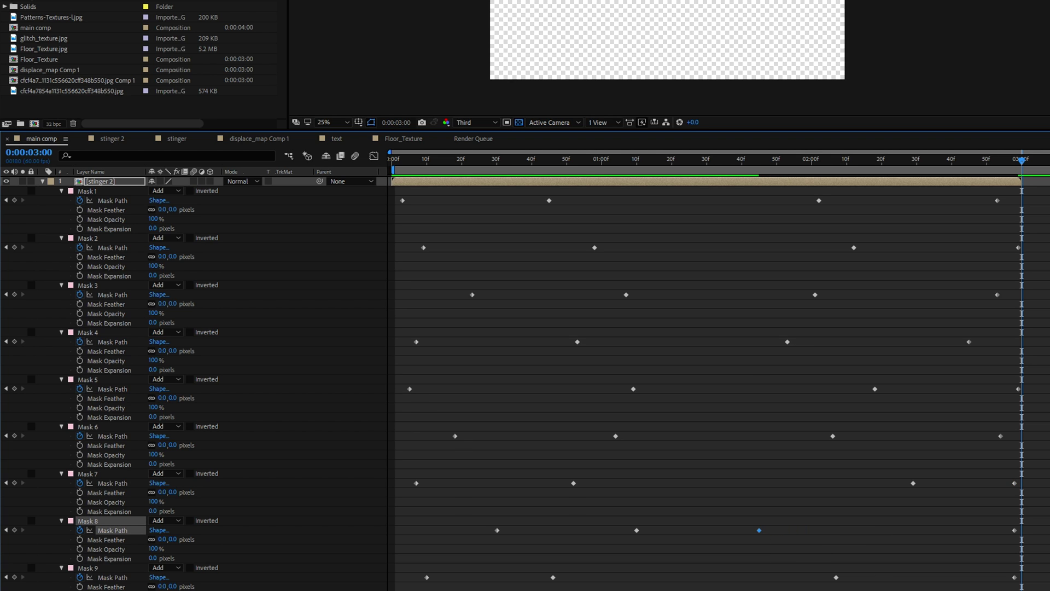
drag(837, 578, 889, 578)
drag(692, 158, 574, 159)
drag(397, 189, 497, 534)
Step: Apply Easy Ease Out to all masks' first path keyframes
right_click(499, 518)
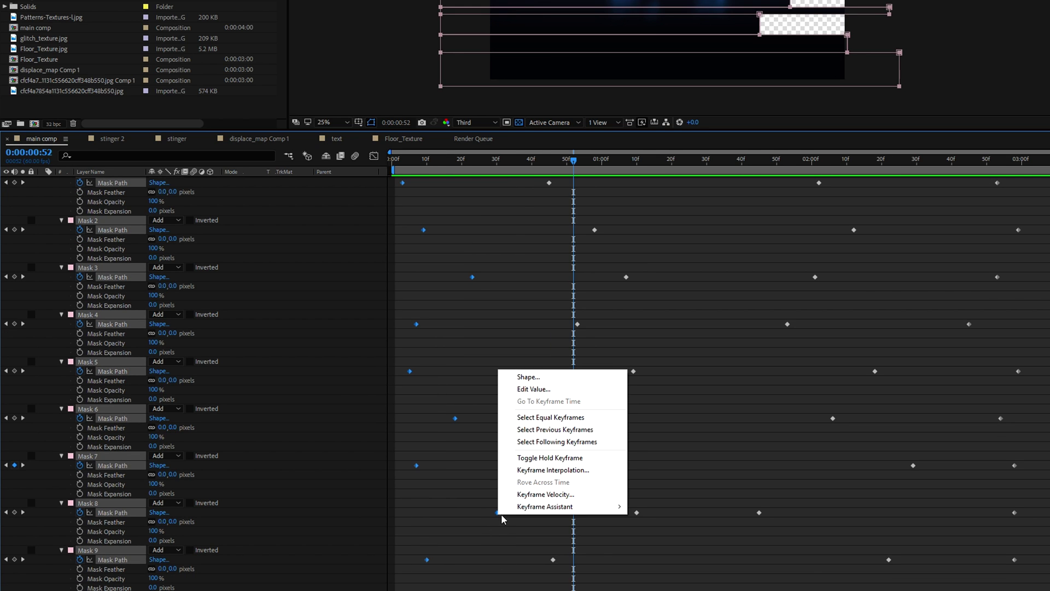
mouse_move(551, 508)
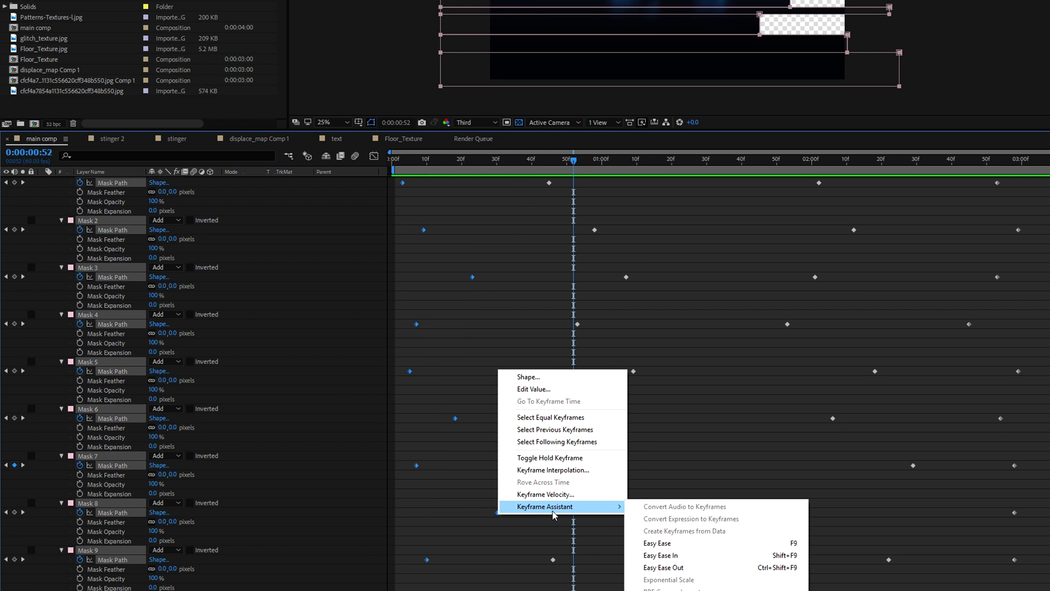
click(706, 569)
Step: Apply easing to the middle path keyframes of all masks
drag(536, 181, 685, 590)
right_click(635, 517)
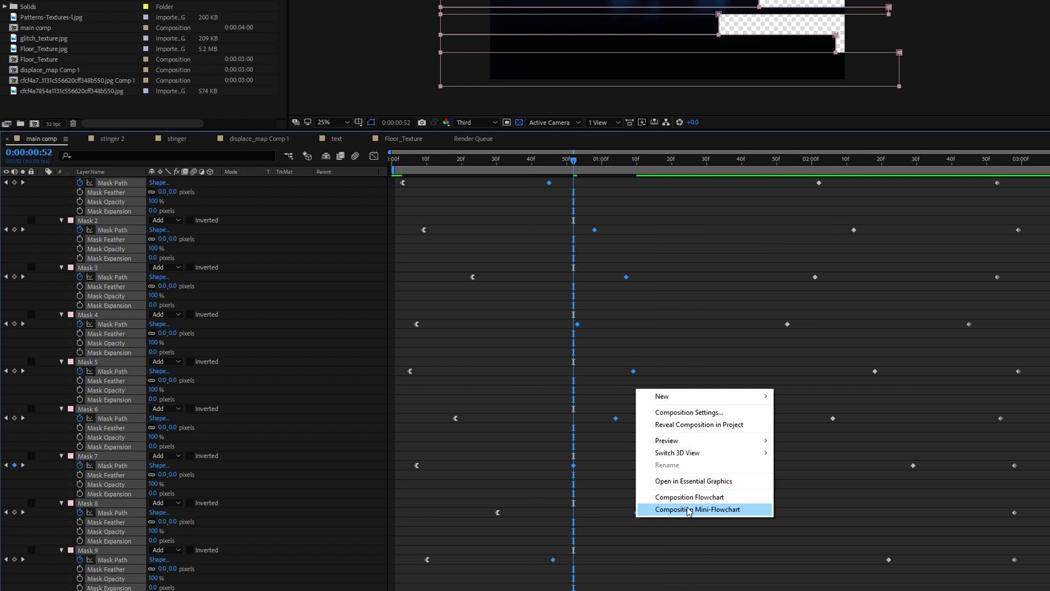
right_click(554, 560)
mouse_move(602, 550)
click(711, 477)
click(416, 159)
Step: Check the speed graph, return to the keyframe view, and preview the stinger from frame 0
key(shift+F3)
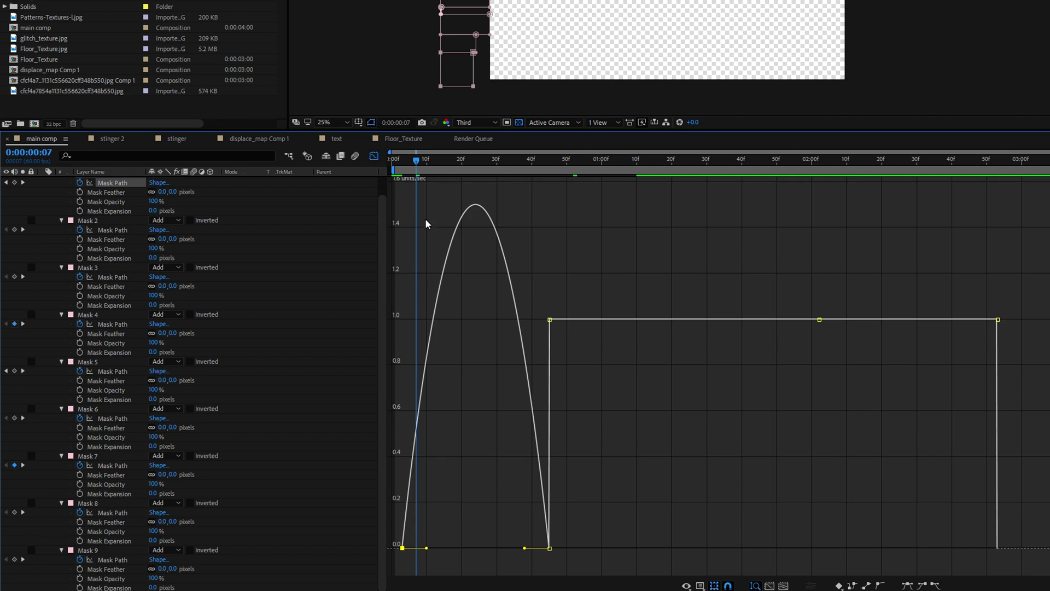
click(374, 156)
key(Home)
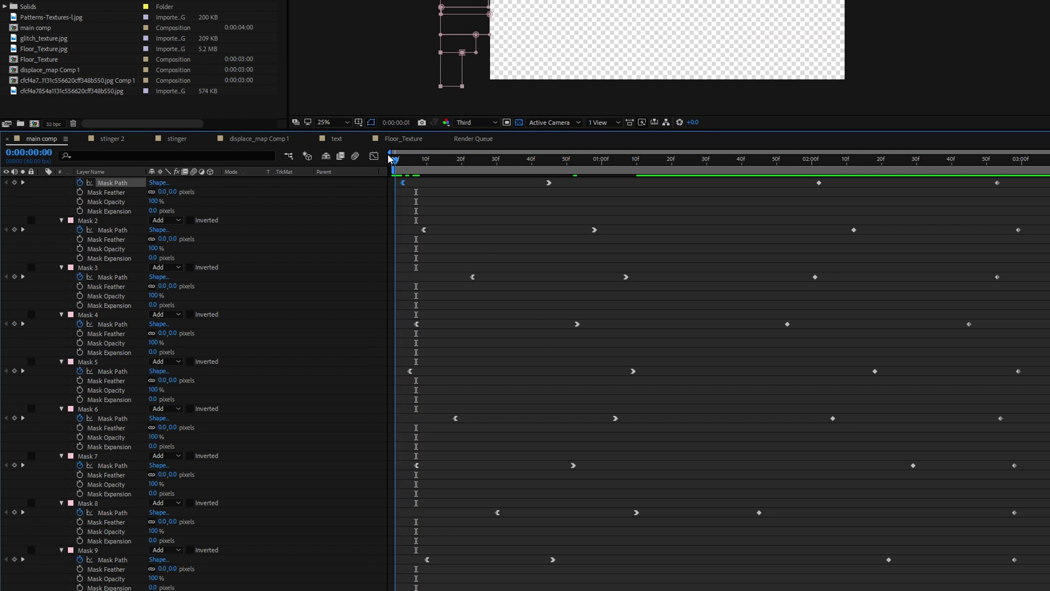
scroll(759, 40, down, 1)
key(space)
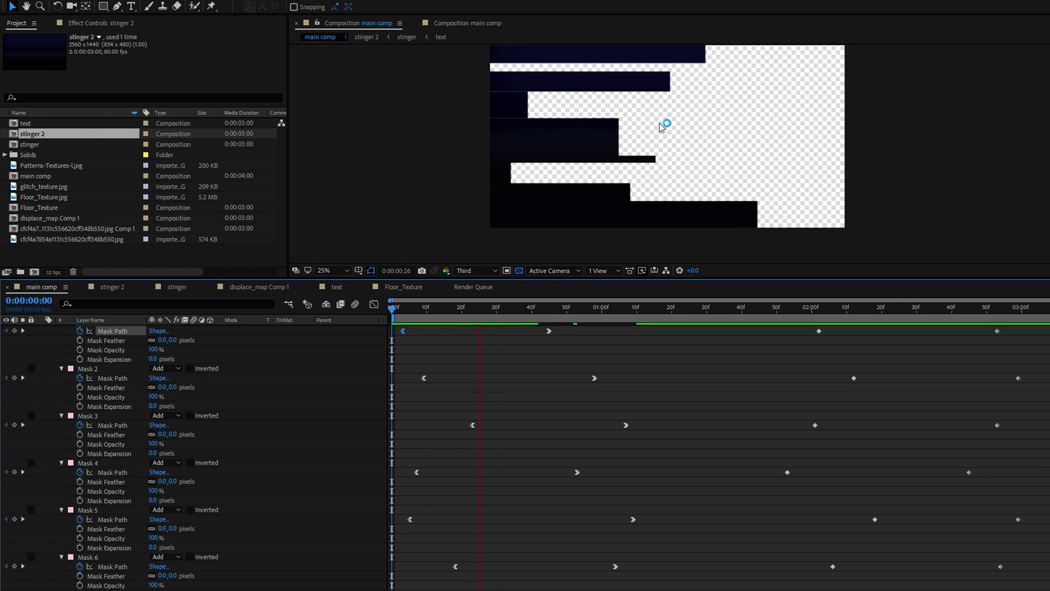
Step: Apply Easy Ease Out to the third set of mask path keyframes
key(space)
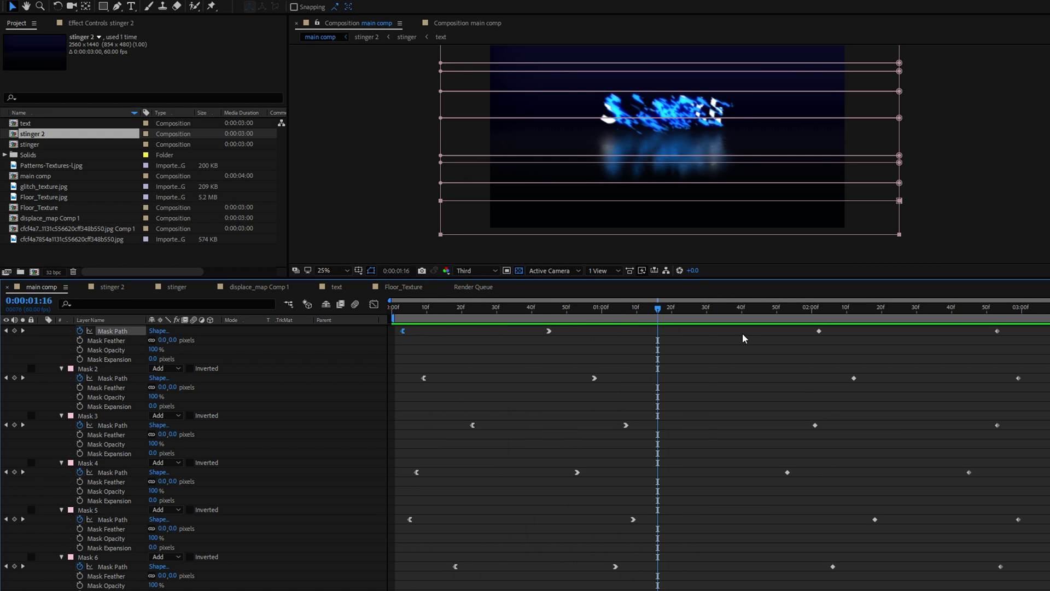
drag(716, 329, 900, 590)
right_click(886, 590)
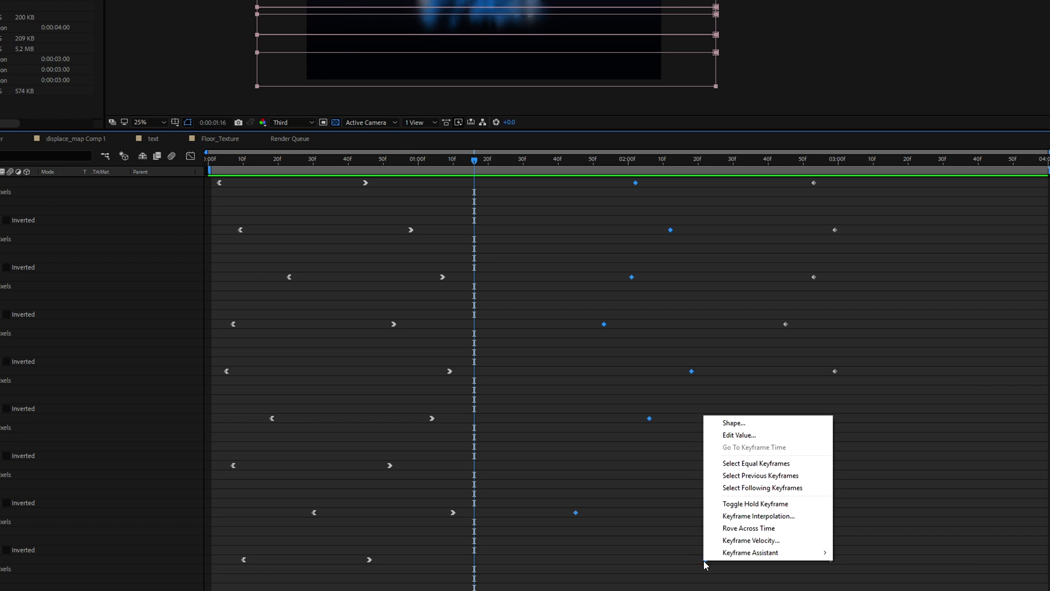
mouse_move(738, 558)
click(845, 504)
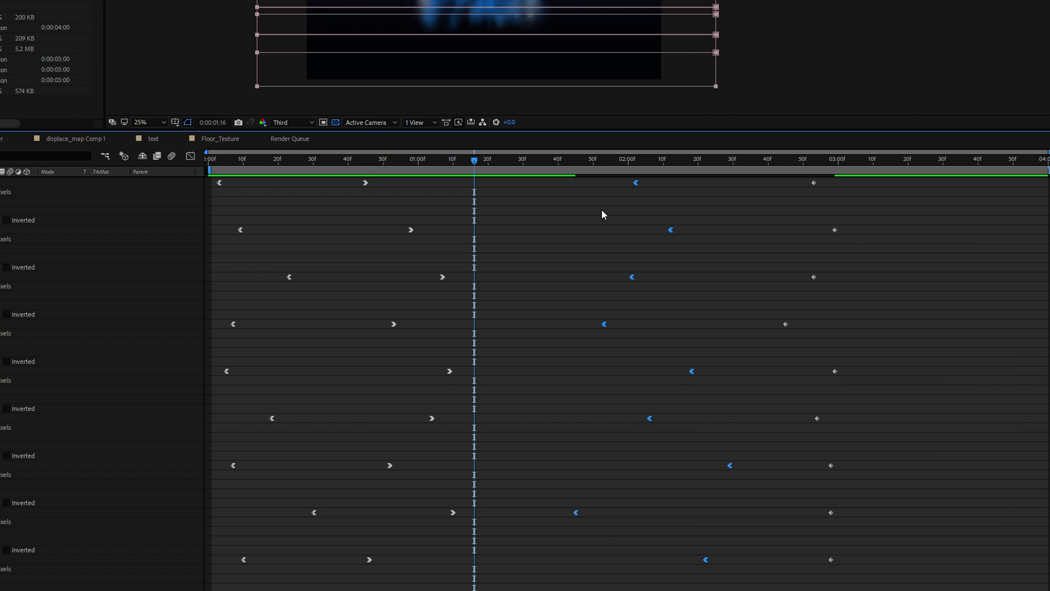
Step: Apply Easy Ease to the final set of mask path keyframes and preview from the start
drag(746, 176, 908, 580)
right_click(832, 513)
mouse_move(913, 504)
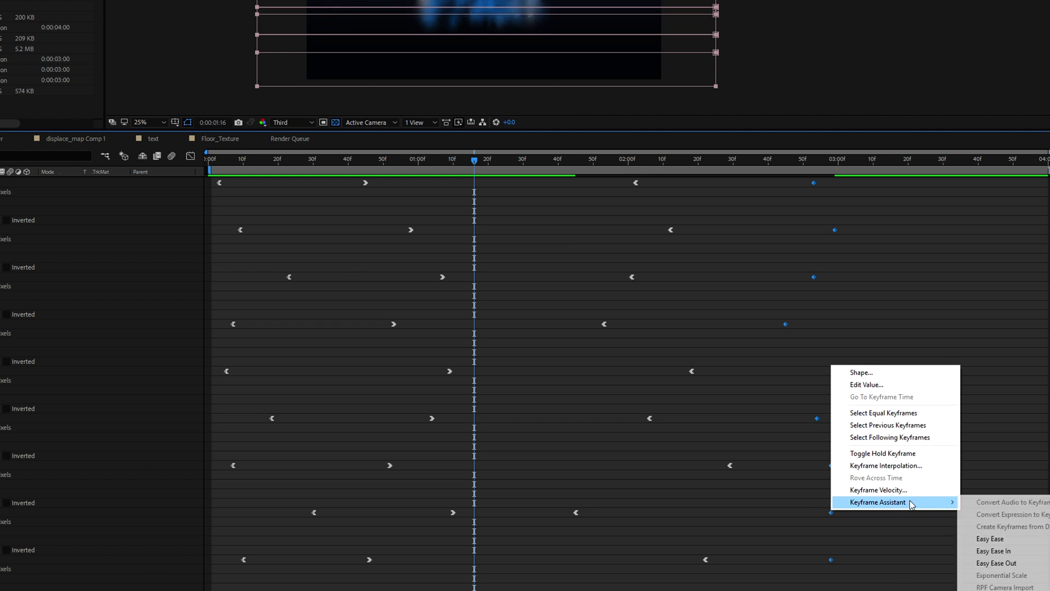
click(1008, 550)
click(731, 422)
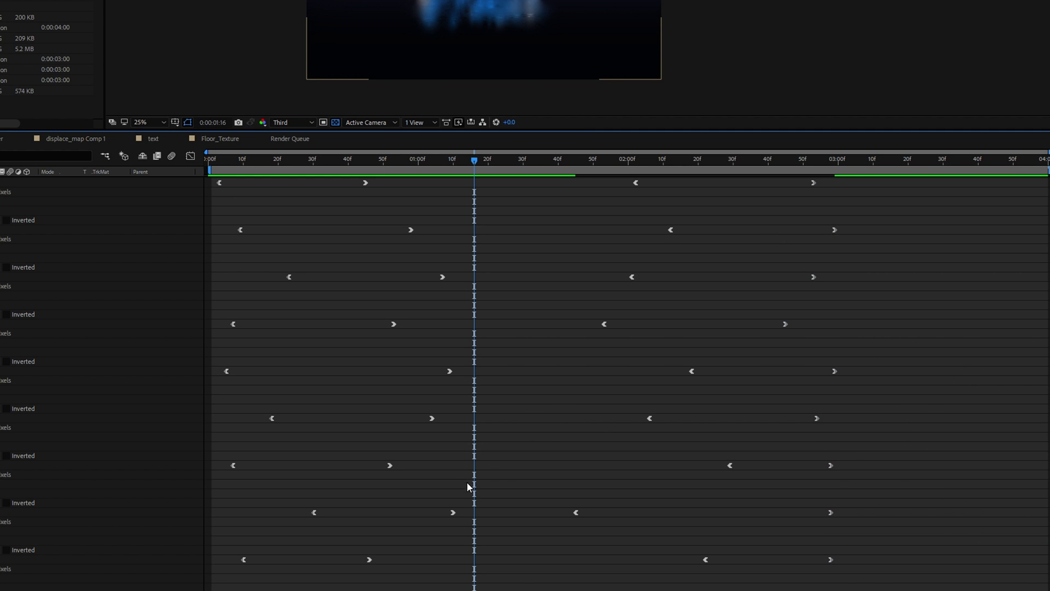
key(space)
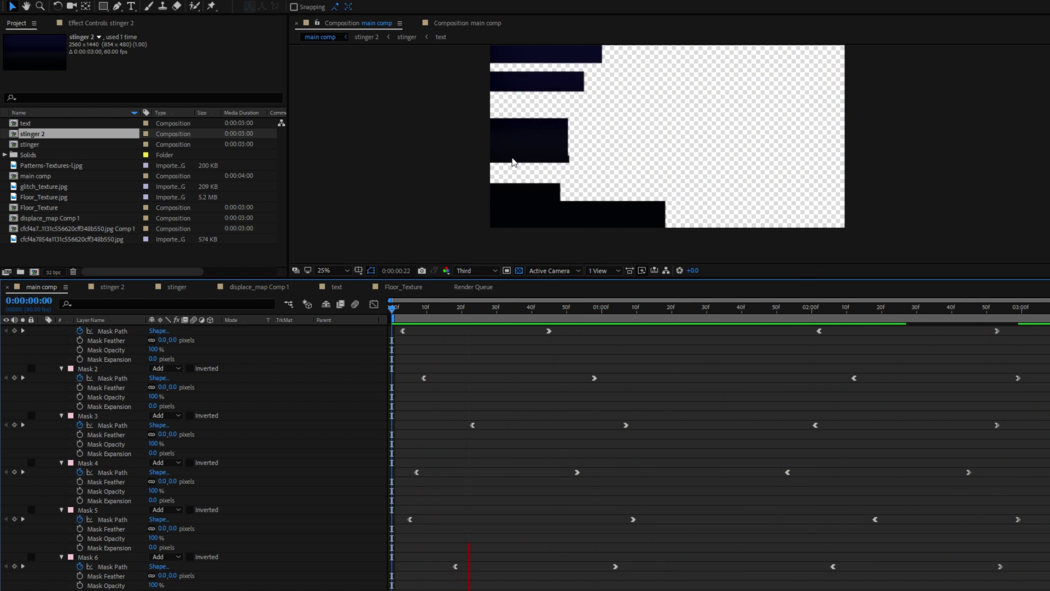
Step: Scrub back and forth around frame 40 to inspect the sliding bars
drag(543, 308, 536, 309)
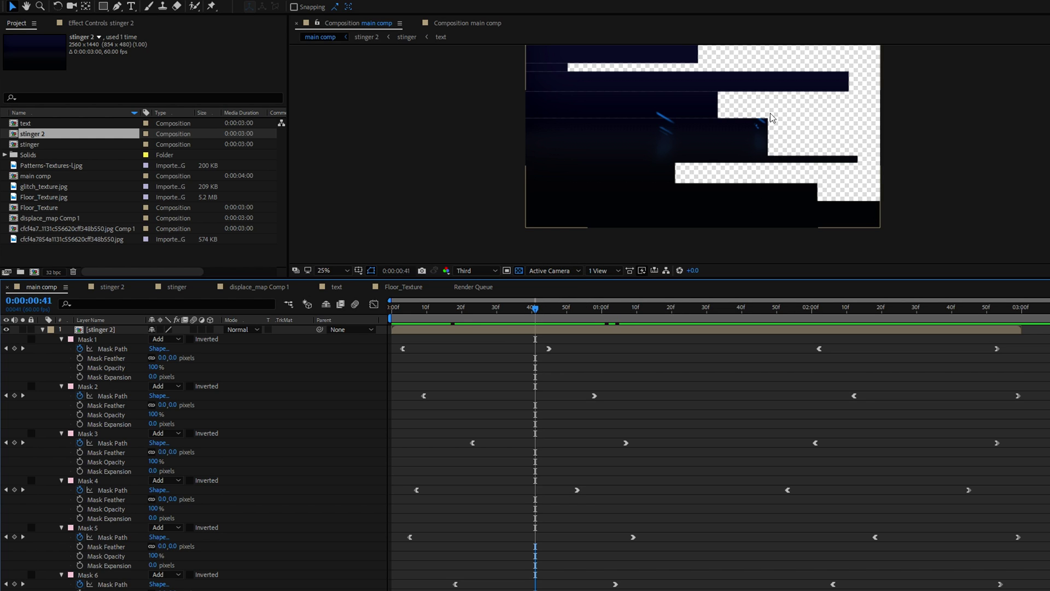
mouse_move(535, 308)
mouse_down()
mouse_move(476, 308)
mouse_move(544, 312)
mouse_move(530, 312)
mouse_up()
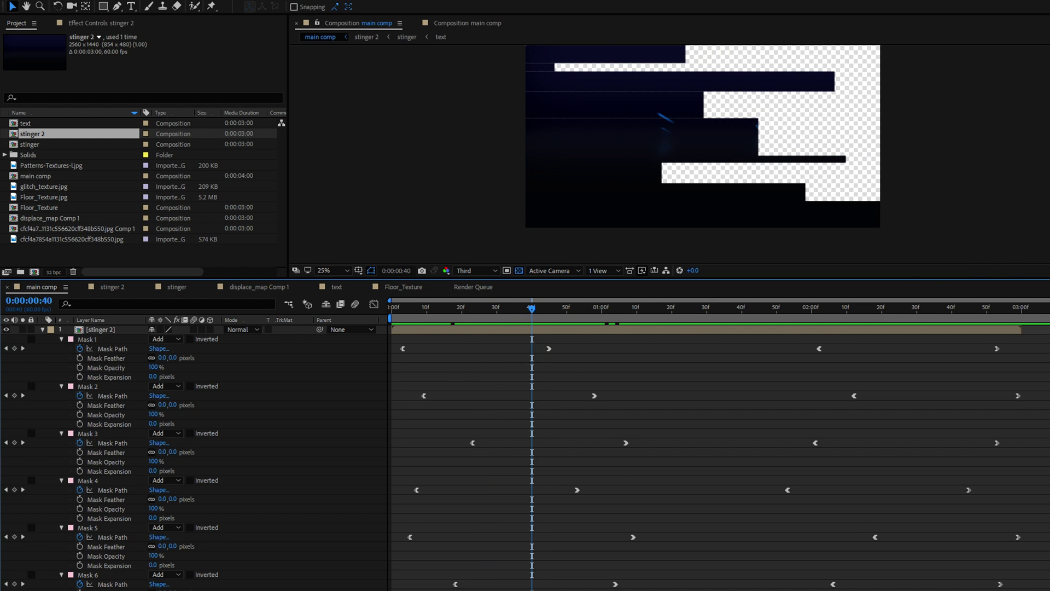
key(ctrl+5)
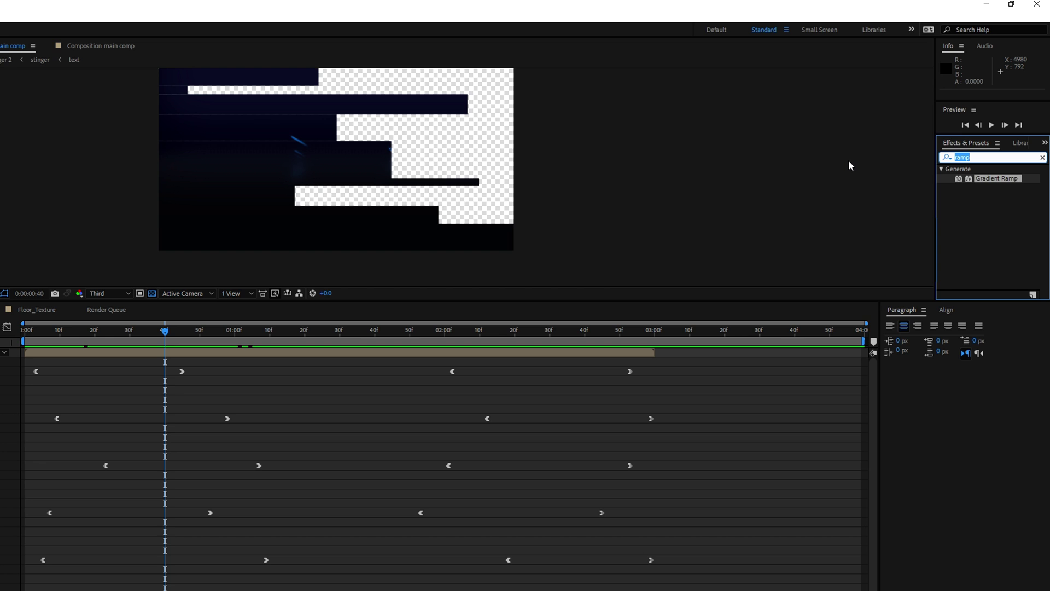
Step: Apply CC Force Motion Blur to the stinger 2 layer with 12 motion blur samples
text(mo)
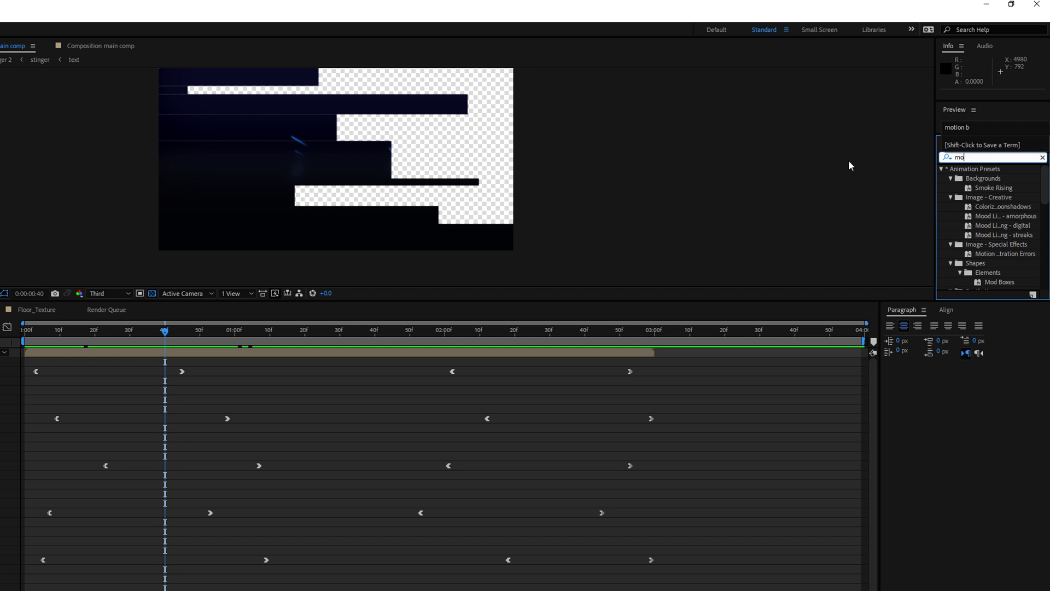
text(tion blur)
click(985, 189)
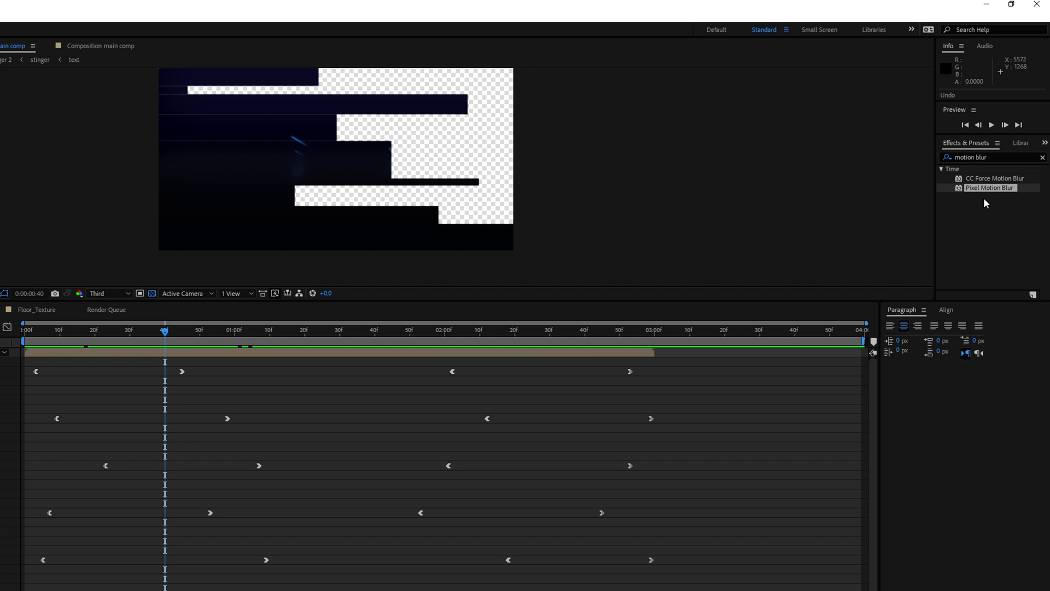
drag(987, 183, 335, 150)
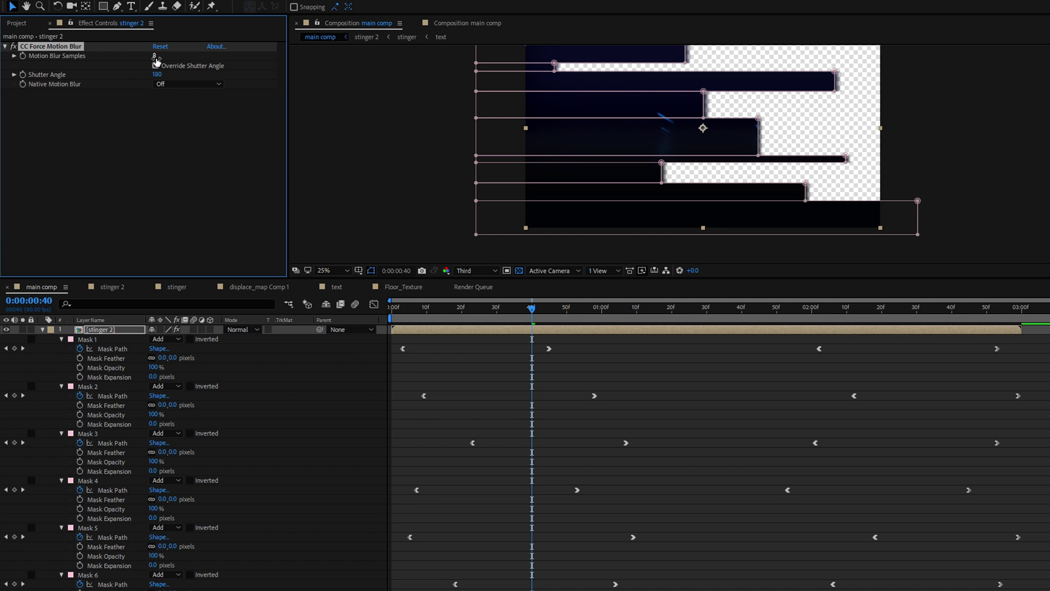
click(155, 56)
text(12)
key(Return)
click(966, 161)
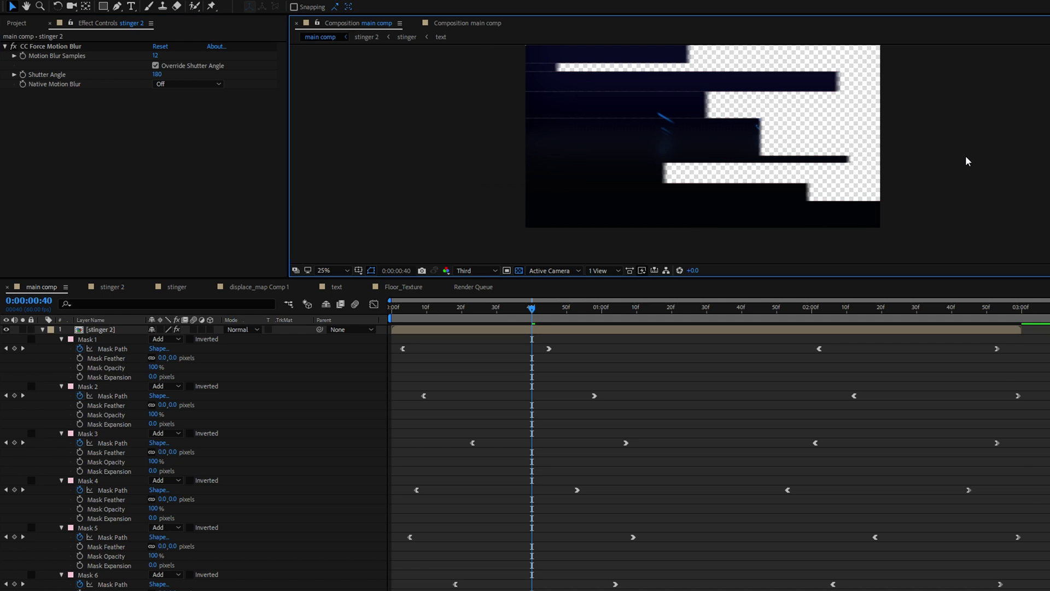
Step: Set the motion blur's shutter angle to 360 and review the result
scroll(723, 113, up, 6)
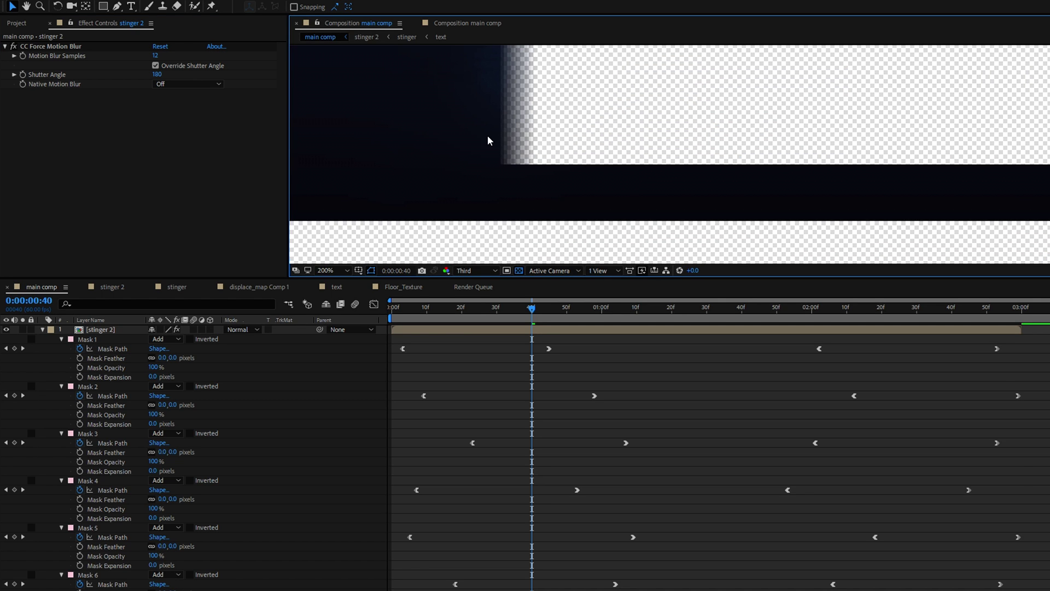
scroll(488, 140, down, 6)
click(159, 75)
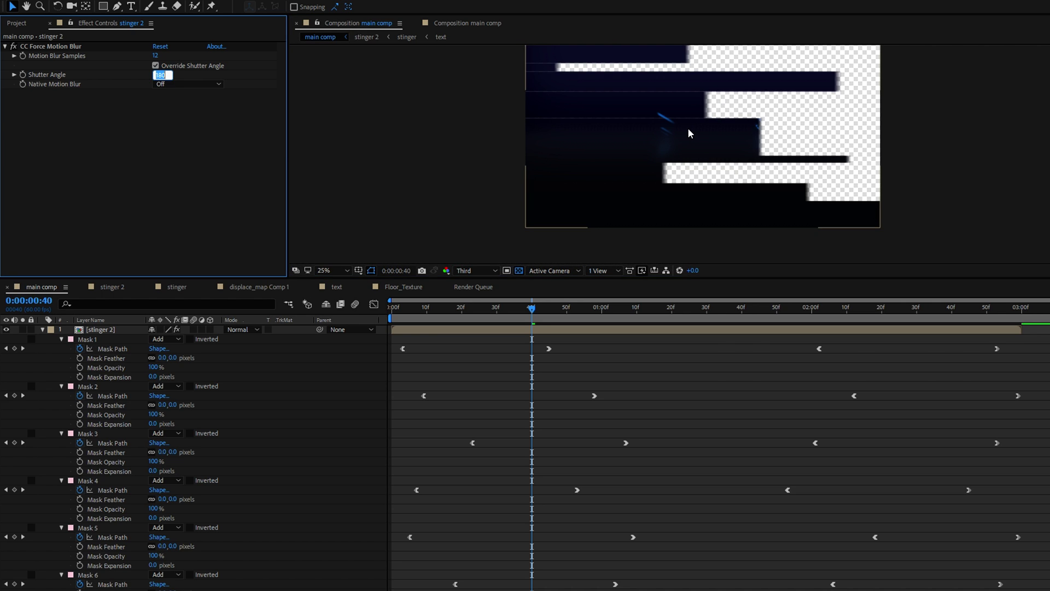
text(360)
key(Return)
scroll(706, 144, up, 8)
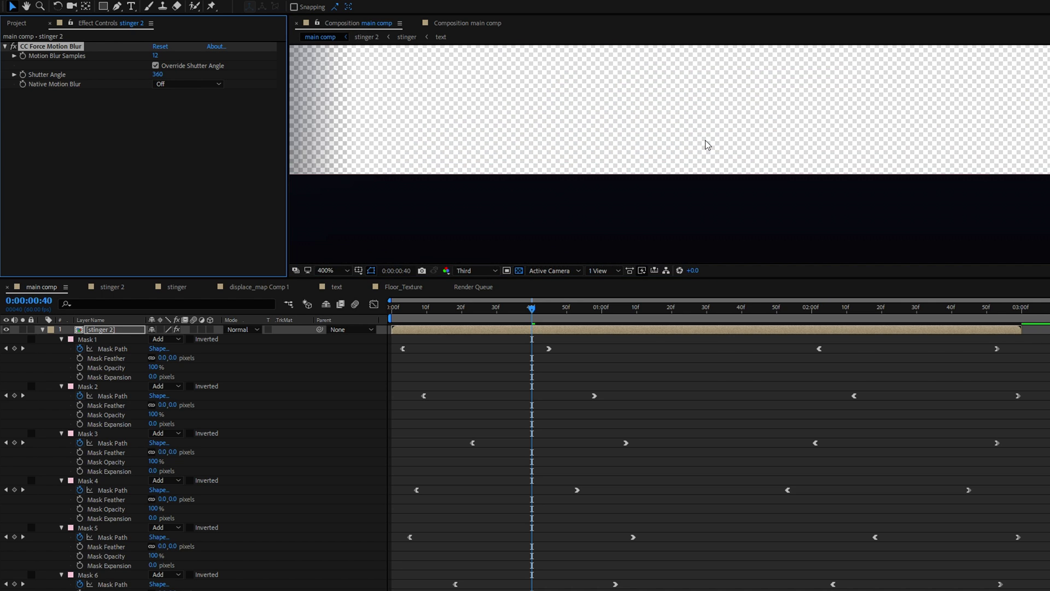
scroll(509, 130, down, 2)
scroll(575, 124, down, 6)
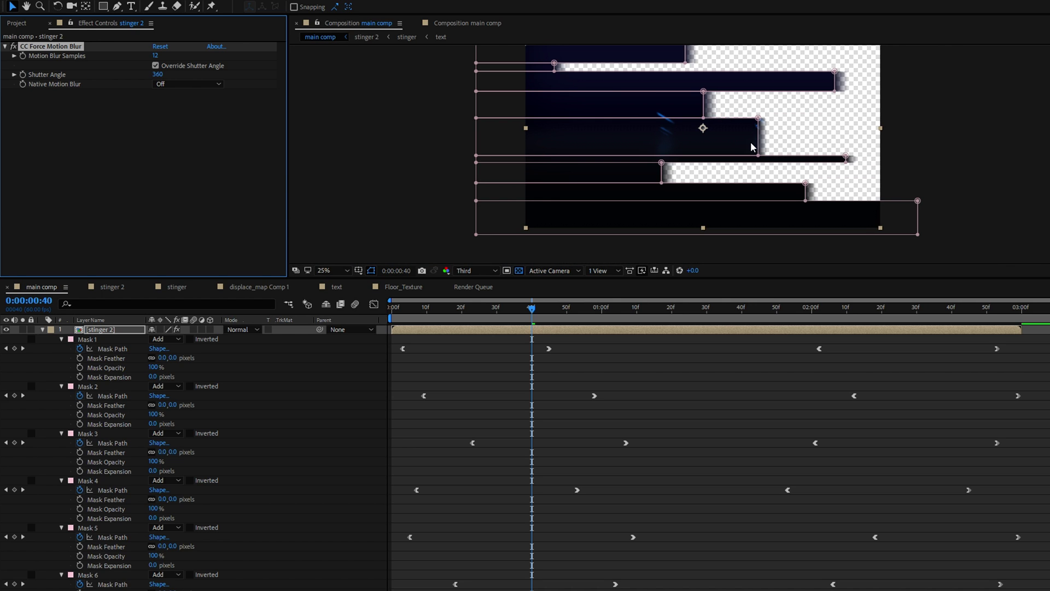
click(826, 144)
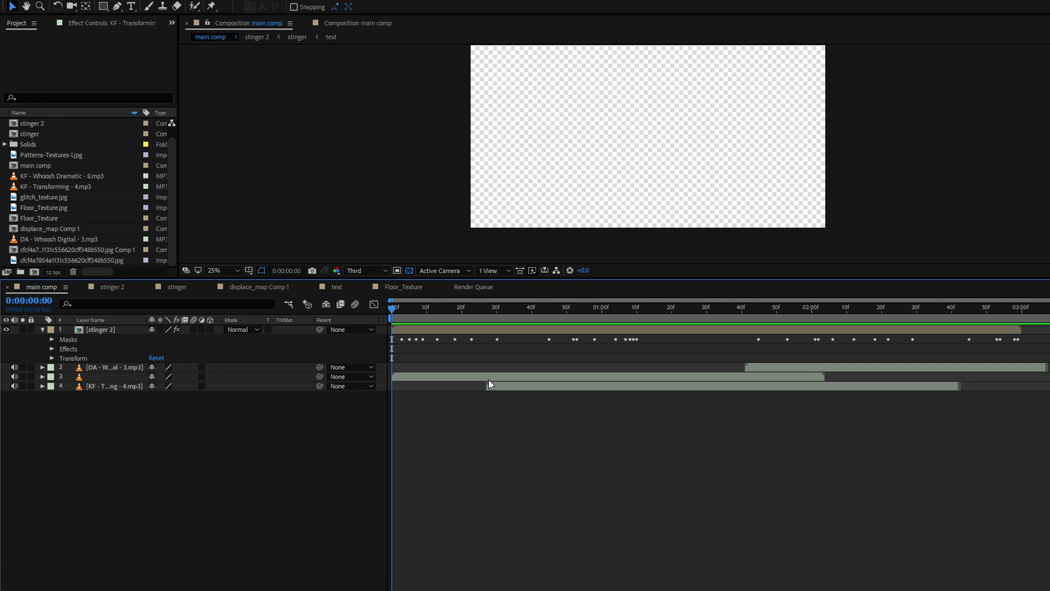
key(space)
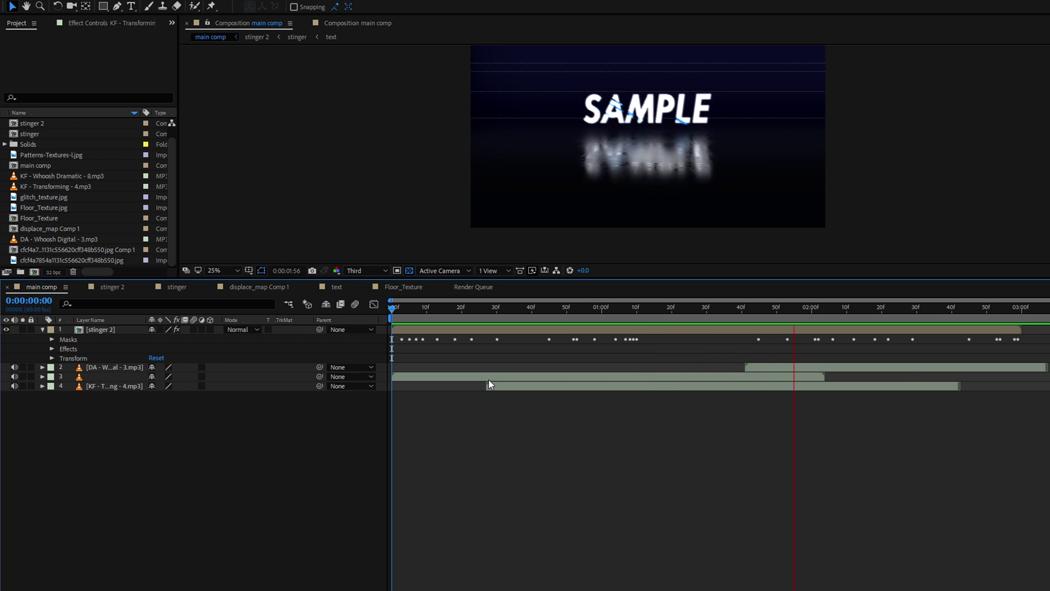
key(space)
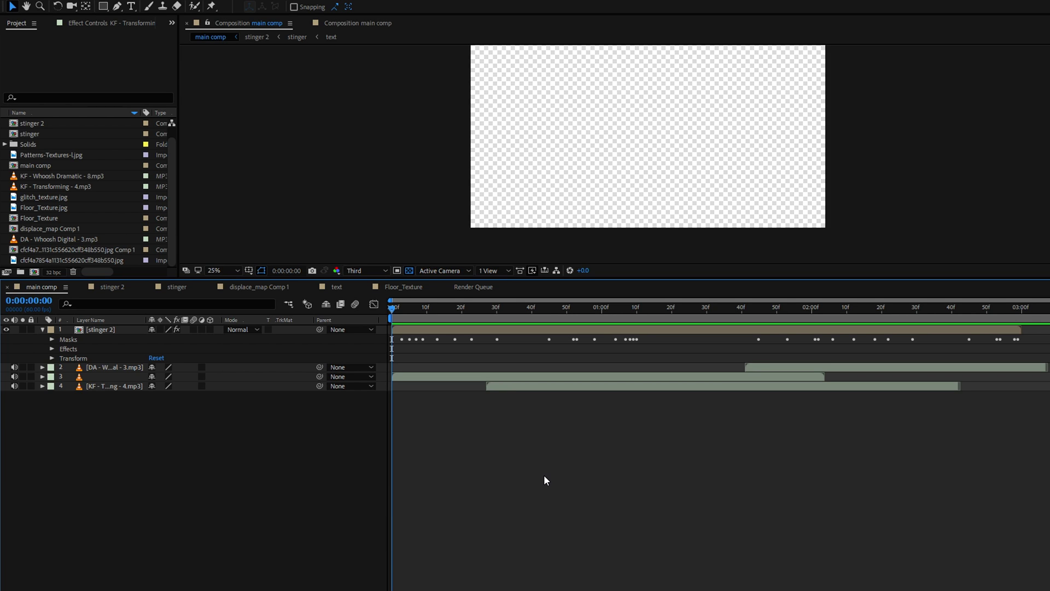
drag(392, 308, 683, 317)
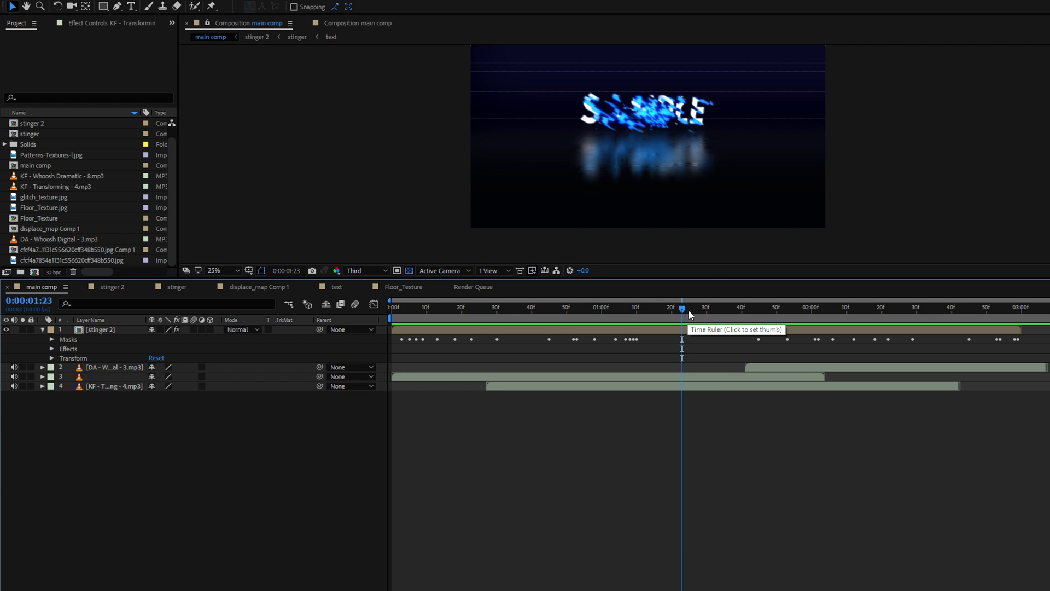
Step: Scrub and replay the SAMPLE transition, then switch to the fnordware WebM plugin page in Chrome
drag(688, 310, 1027, 323)
key(space)
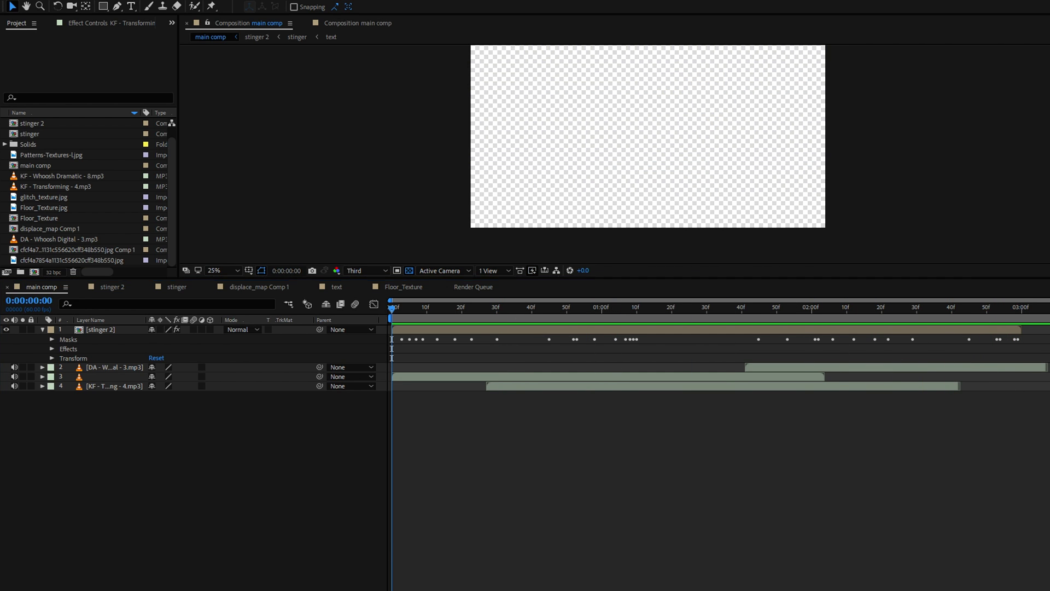
key(alt+Tab)
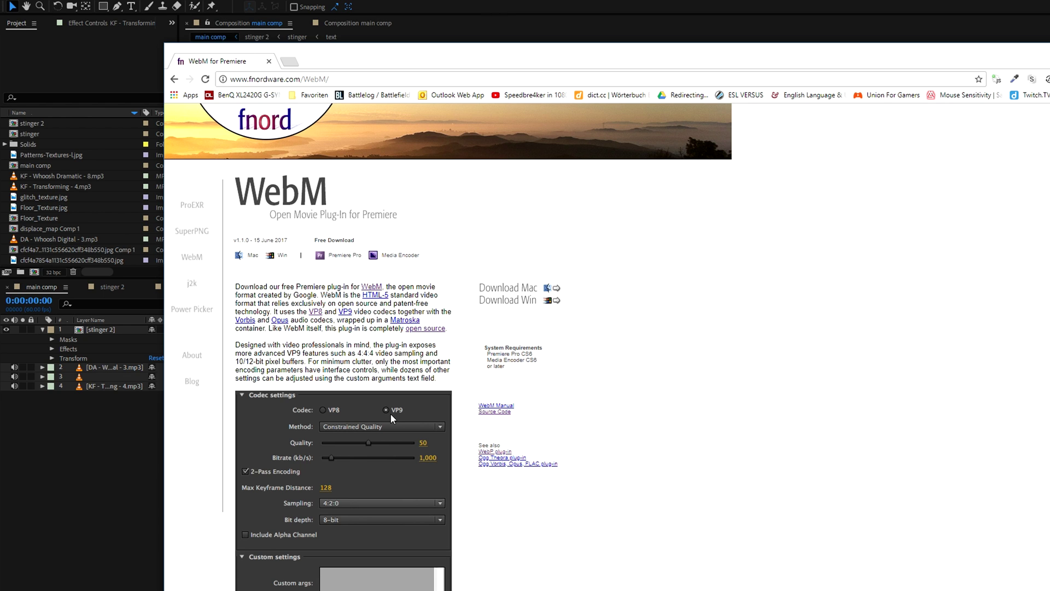
Step: Highlight the fnordware.com/WebM address in the address bar, then dismiss the suggestions
click(268, 80)
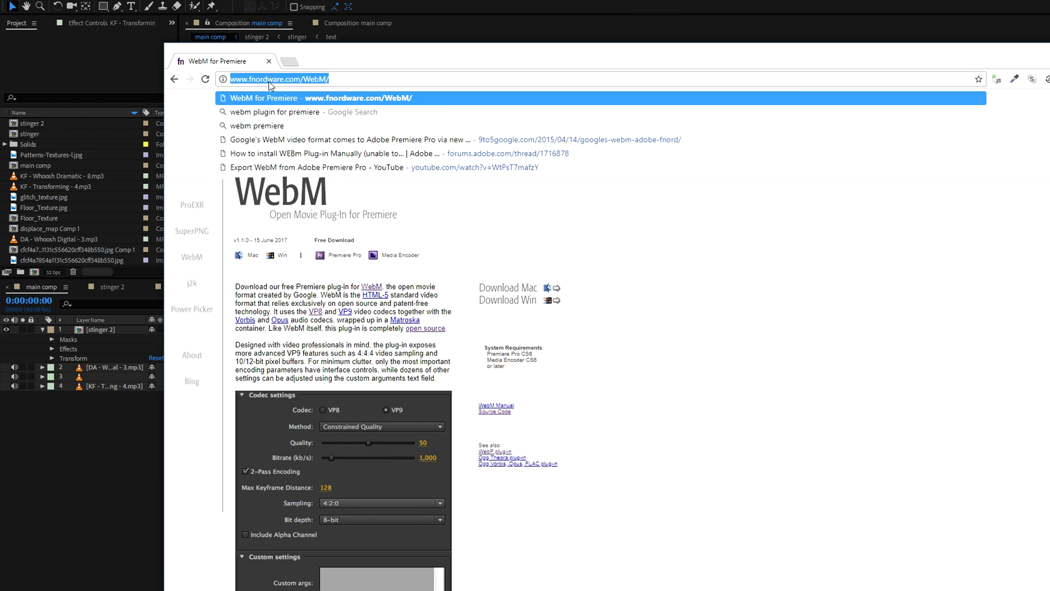
click(615, 301)
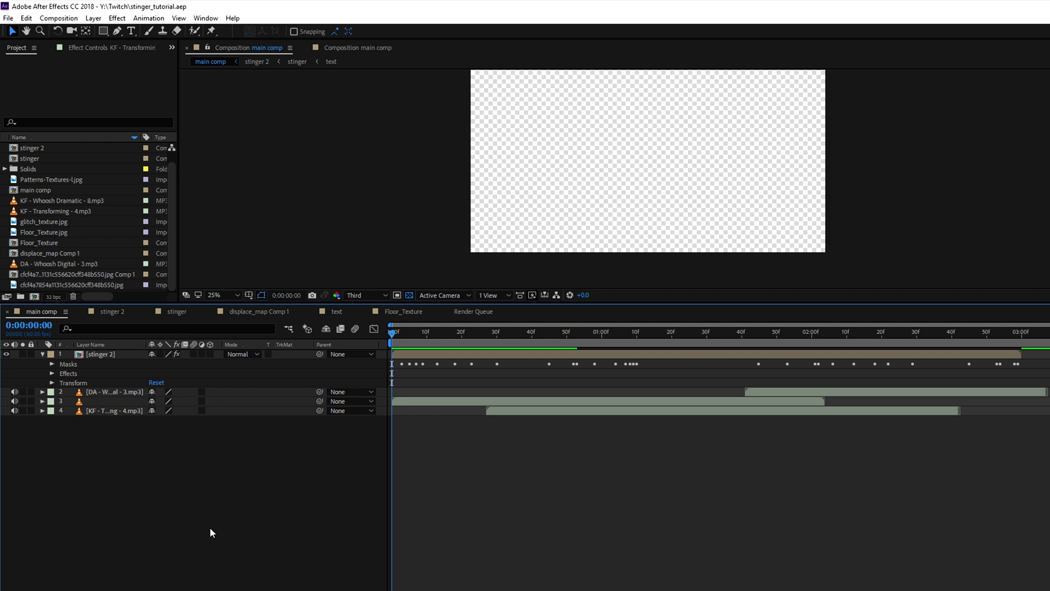
Step: Add main comp to the Adobe Media Encoder queue from File > Export
click(8, 19)
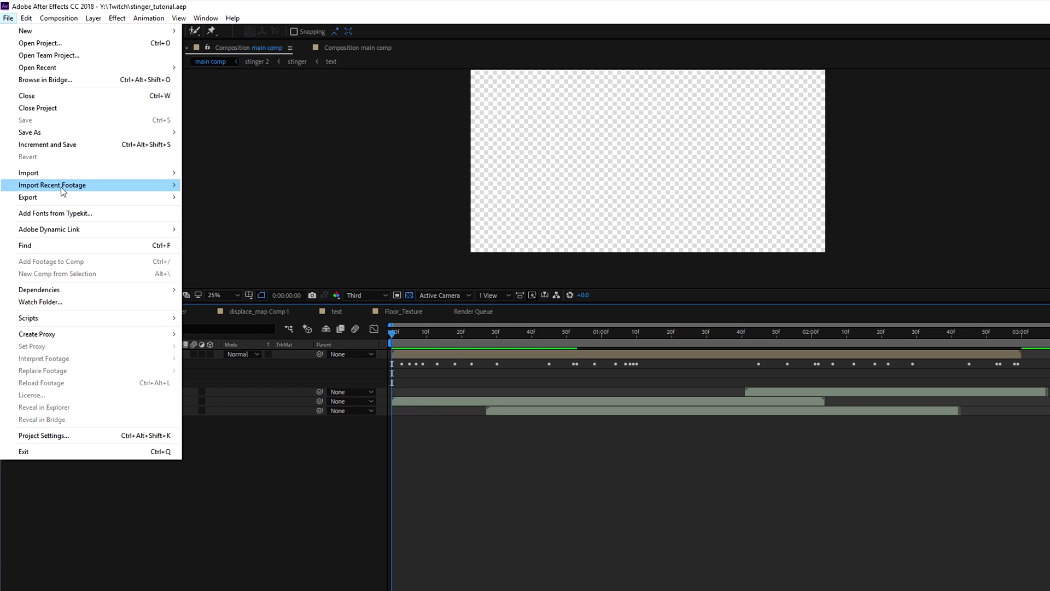
mouse_move(68, 198)
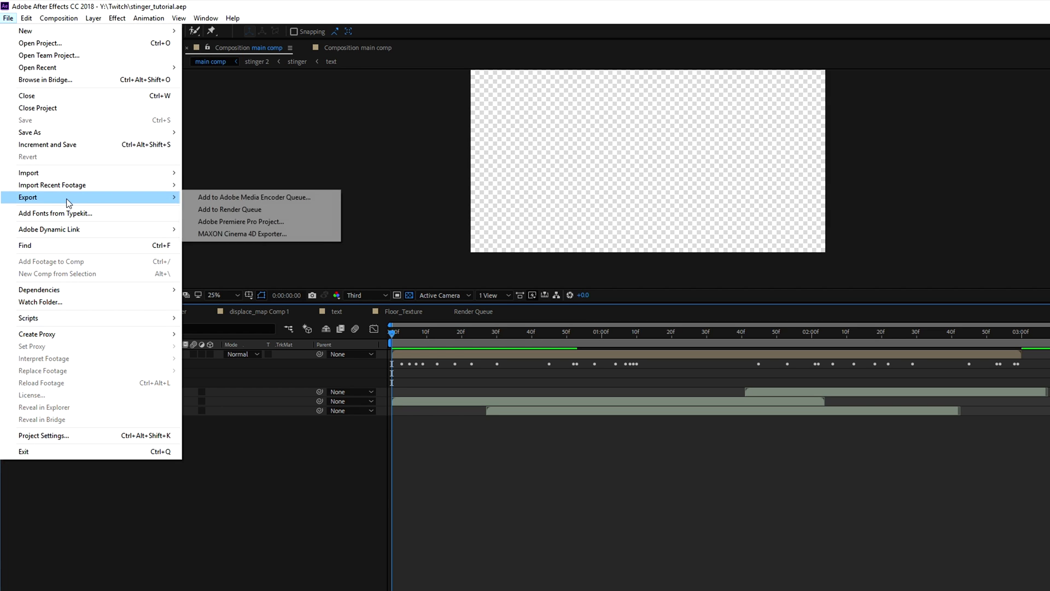
click(275, 199)
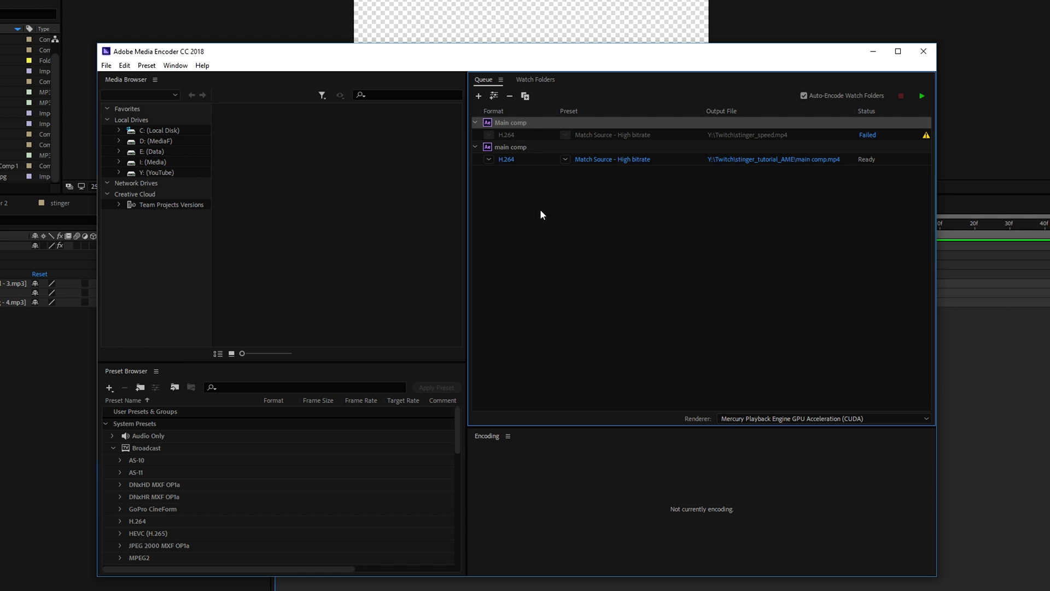
Step: Set main comp's export to WebM at quality 40 with 2-pass off and alpha, then open its output location
click(489, 160)
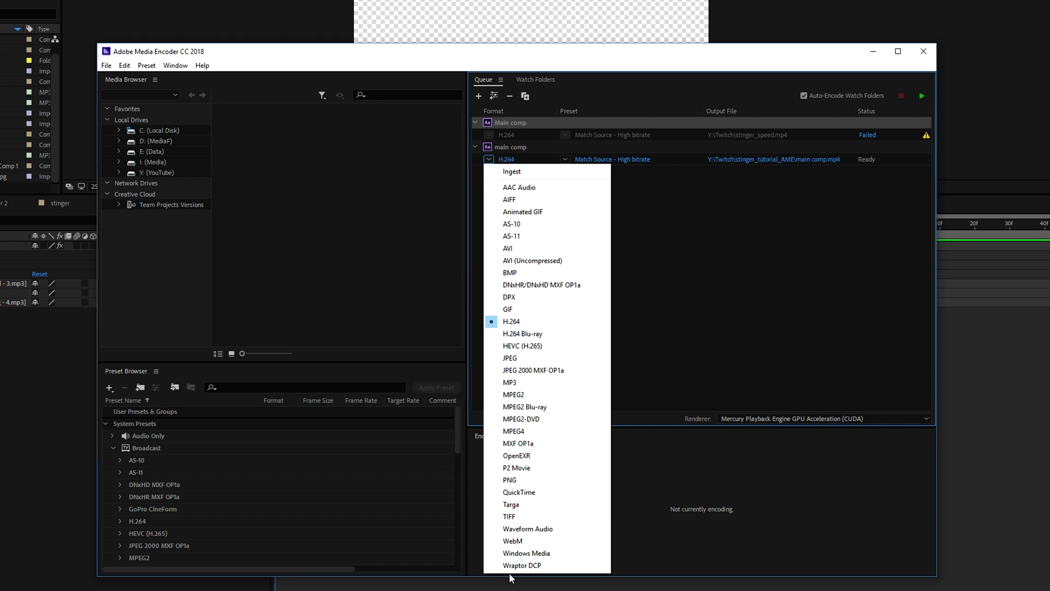
click(508, 541)
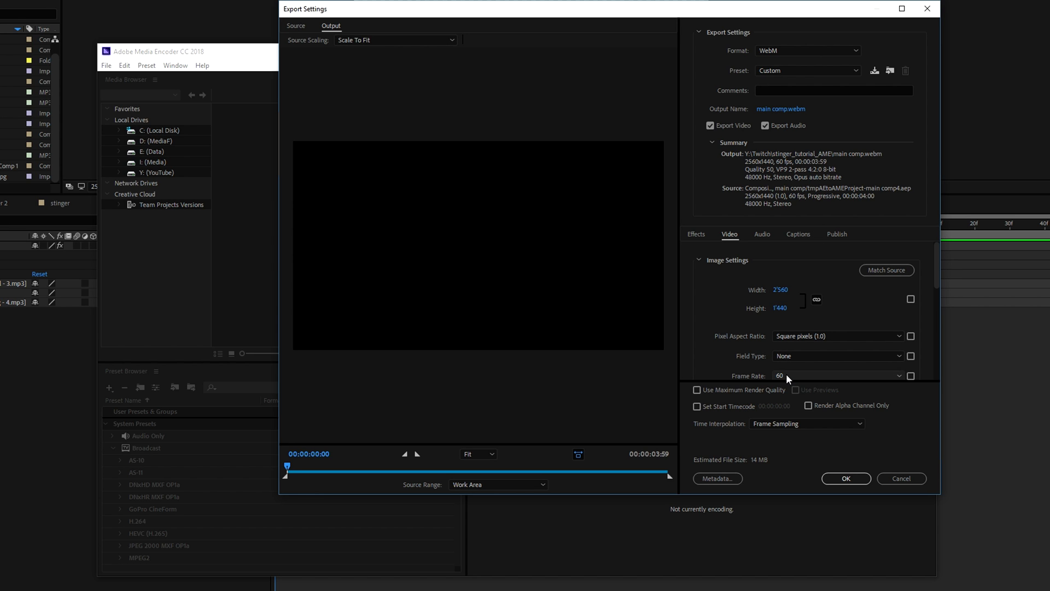
scroll(812, 295, down, 3)
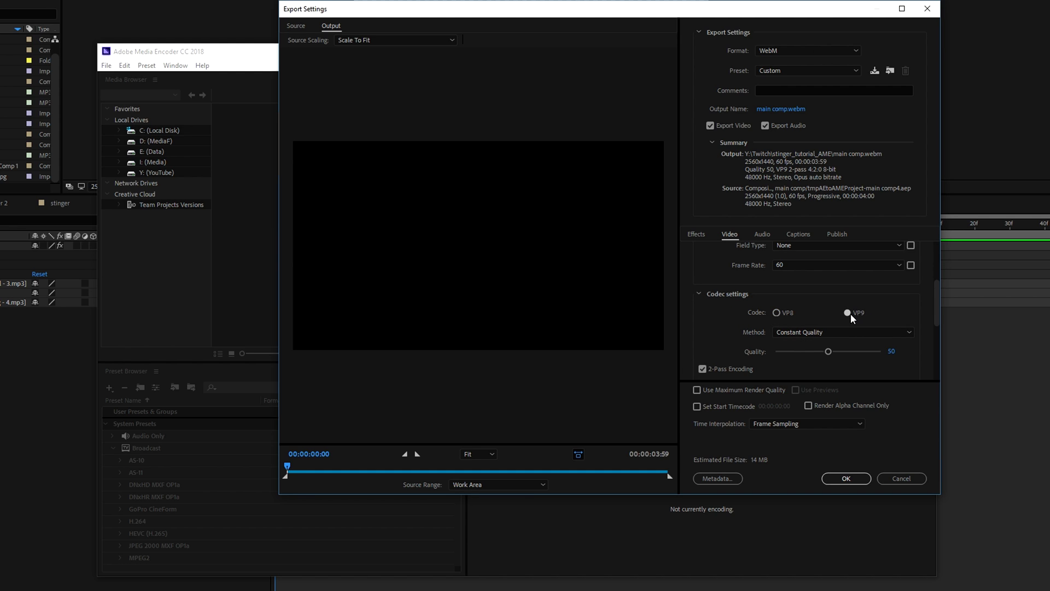
drag(834, 353, 819, 352)
scroll(832, 322, down, 2)
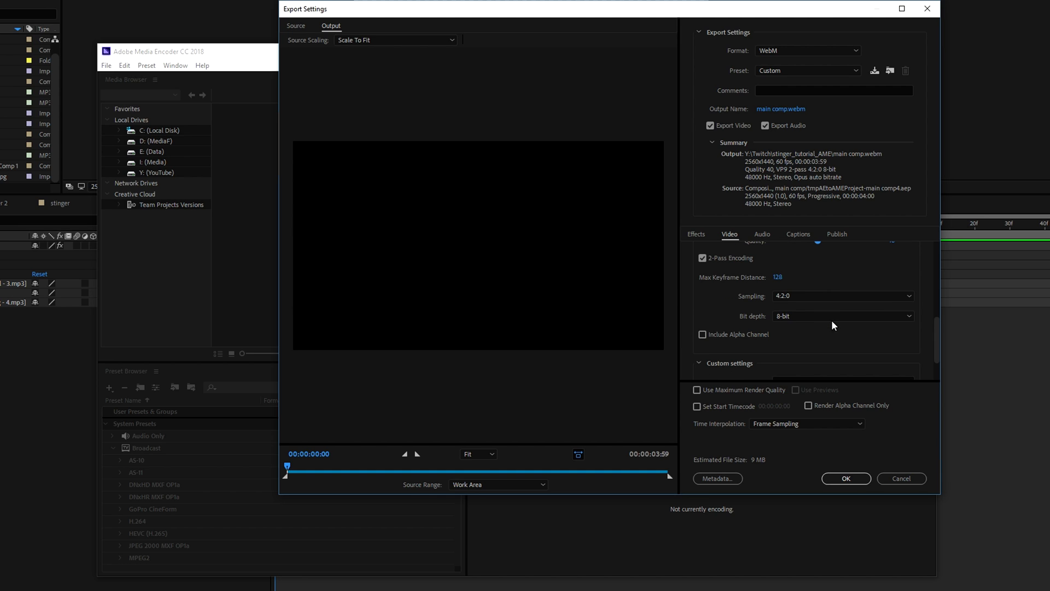
click(704, 257)
drag(613, 6, 616, 29)
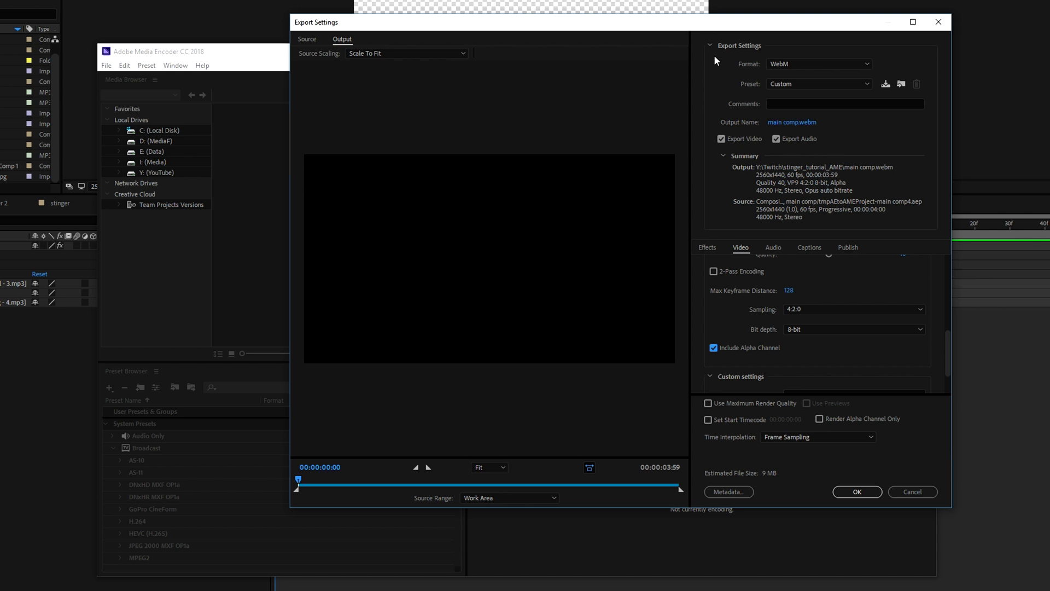
click(857, 492)
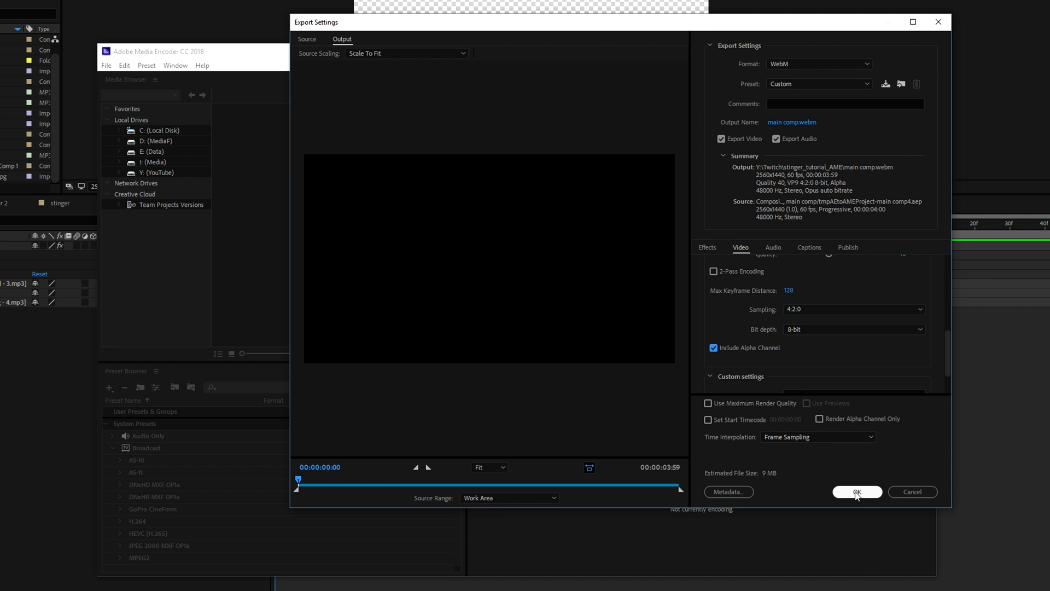
click(823, 162)
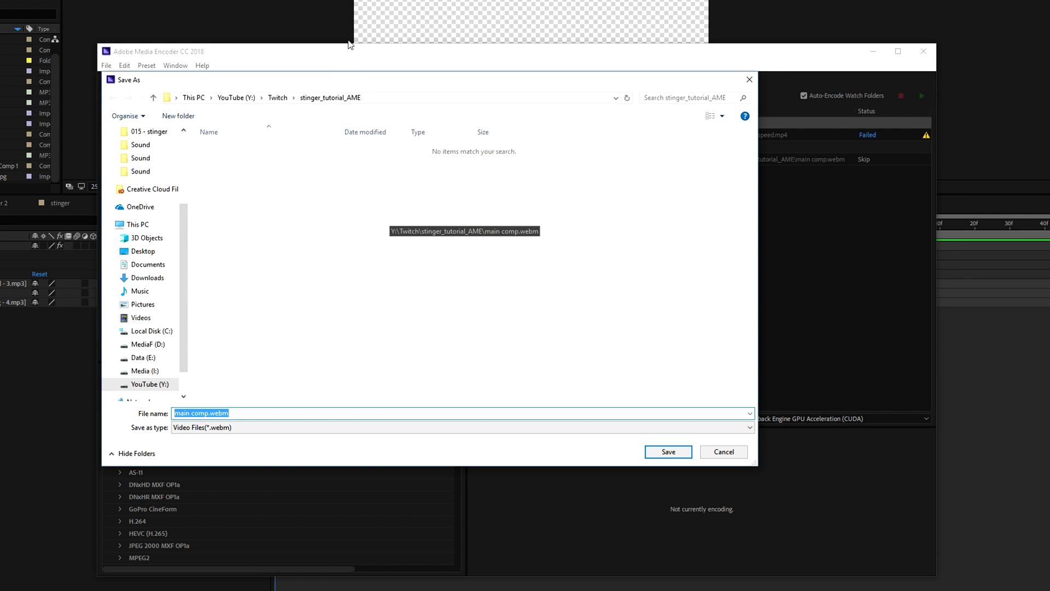
Step: Name the output stinger.webm in the Twitch folder, save it, and start the Media Encoder queue
click(289, 97)
drag(208, 414, 96, 416)
text(s)
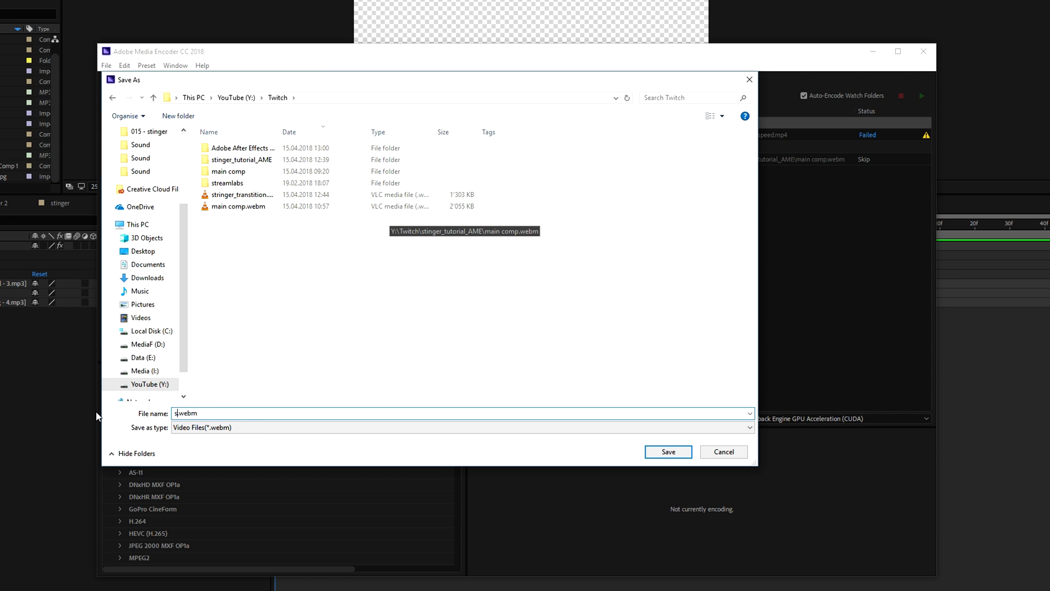
text(int)
key(BackSpace)
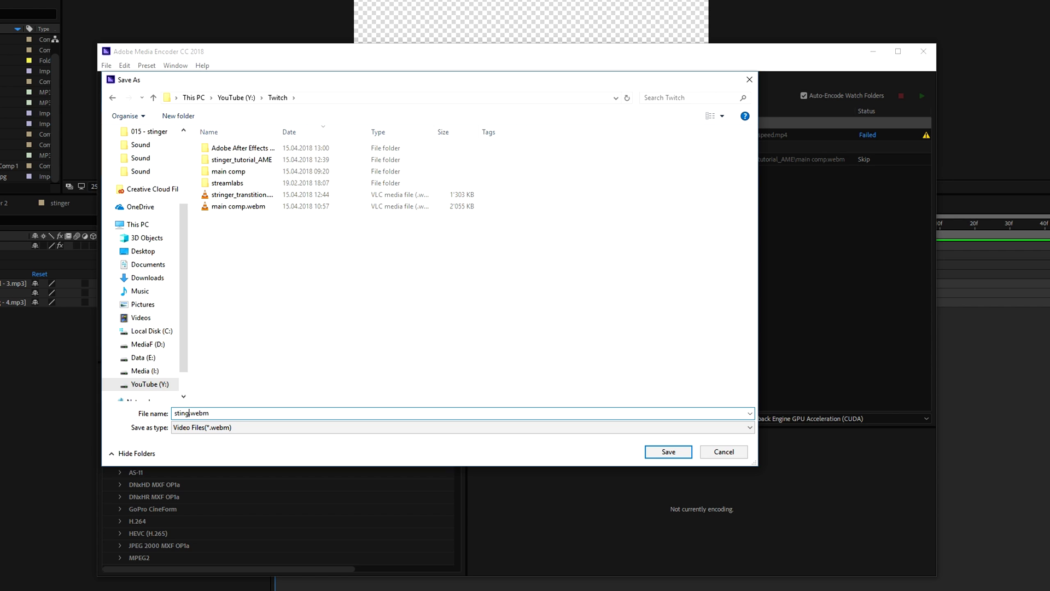
text(ger)
key(Return)
click(922, 95)
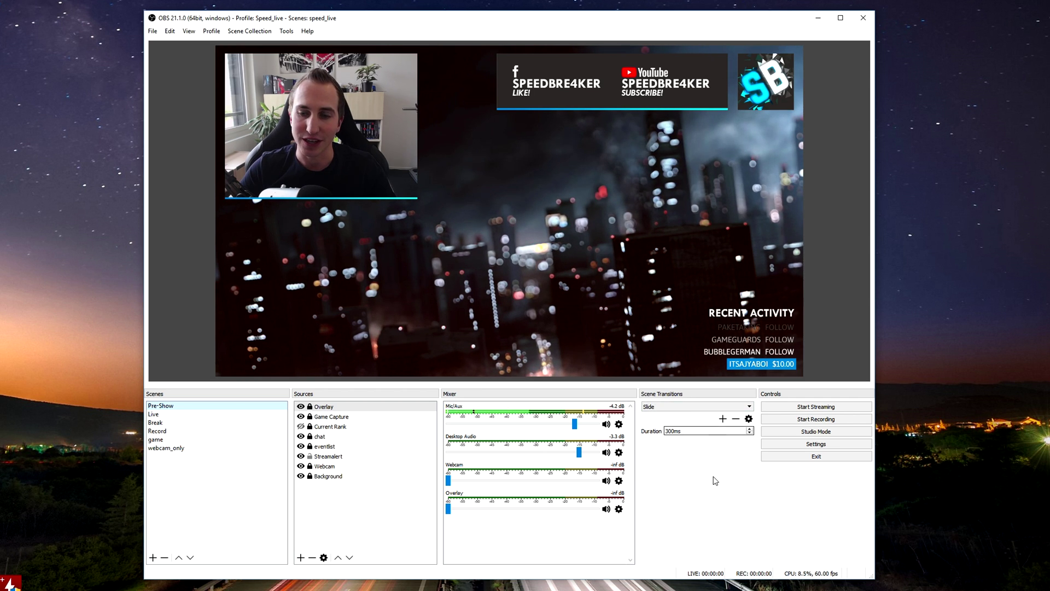
Step: Add a Stinger transition named Stinger that plays the stinger.webm video file
click(723, 419)
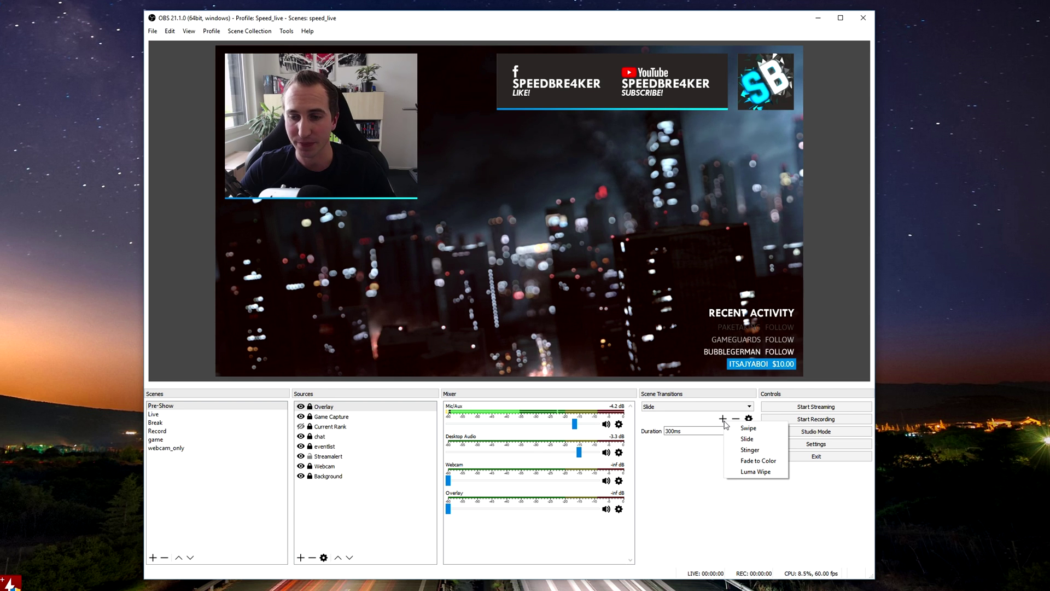
click(752, 451)
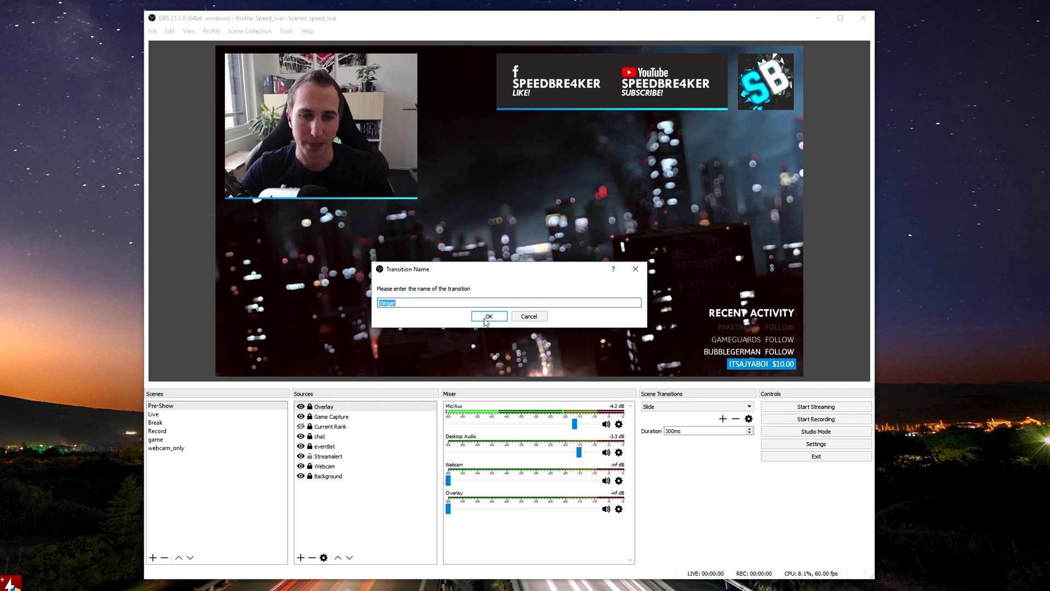
click(487, 314)
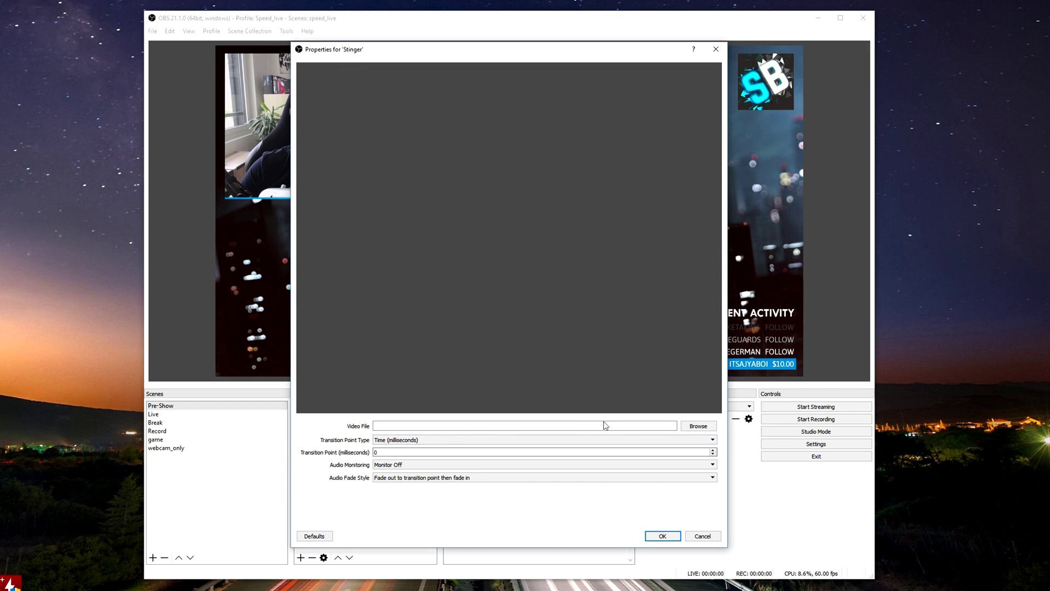
click(703, 426)
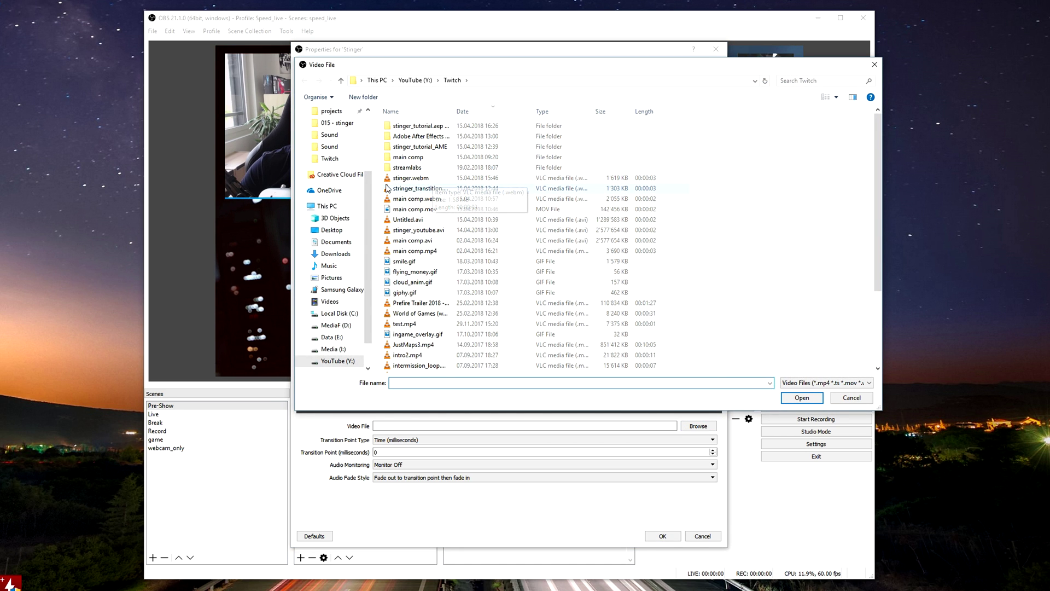
click(422, 180)
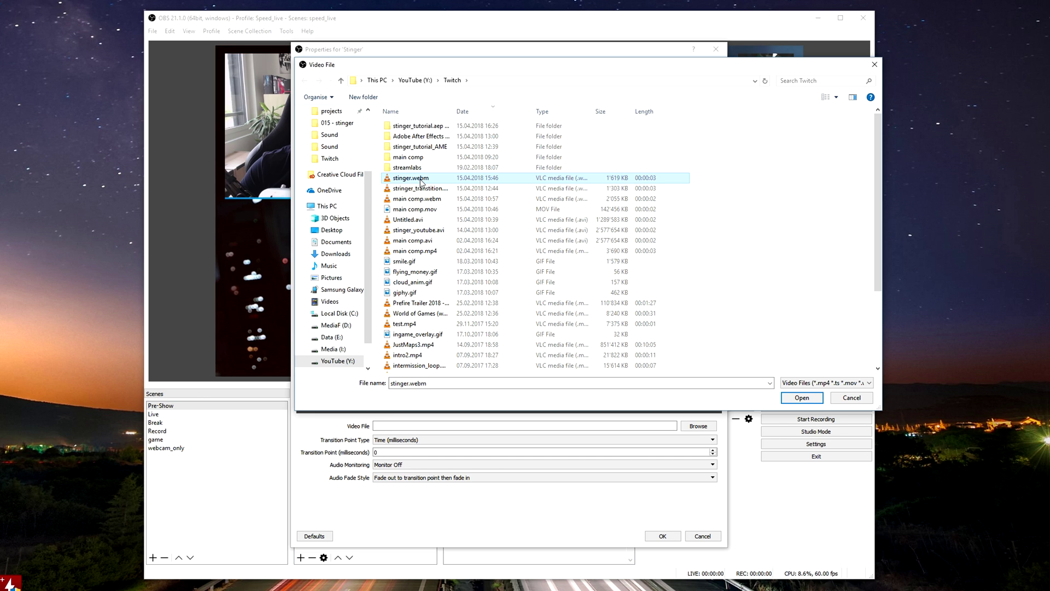
double_click(422, 181)
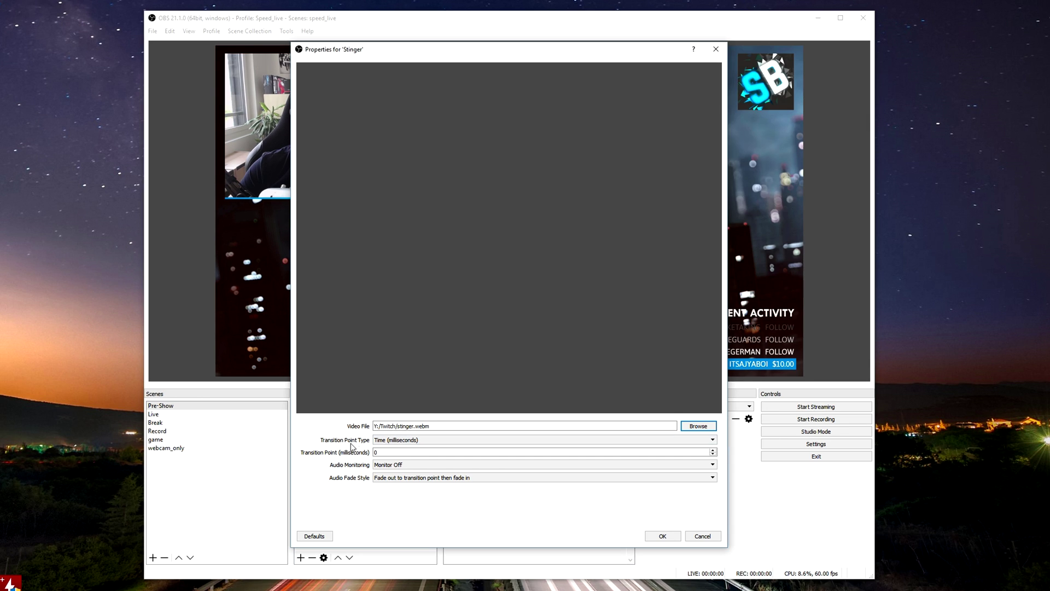
Step: Set transition point 1000 ms, Monitor and Output audio, fade out/fade in; save, then switch to Live
double_click(393, 453)
text(1000)
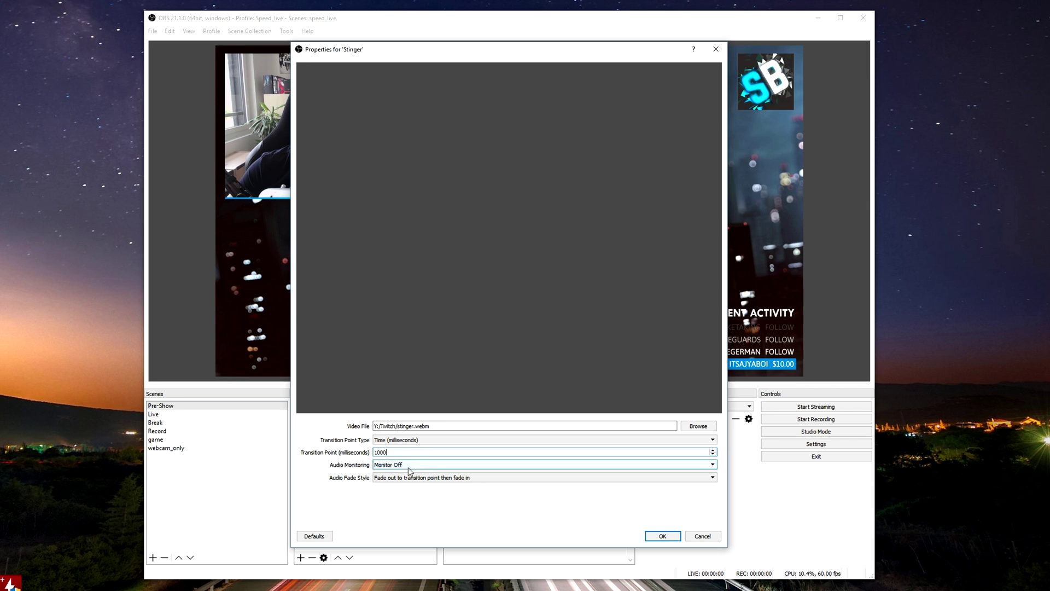
click(391, 466)
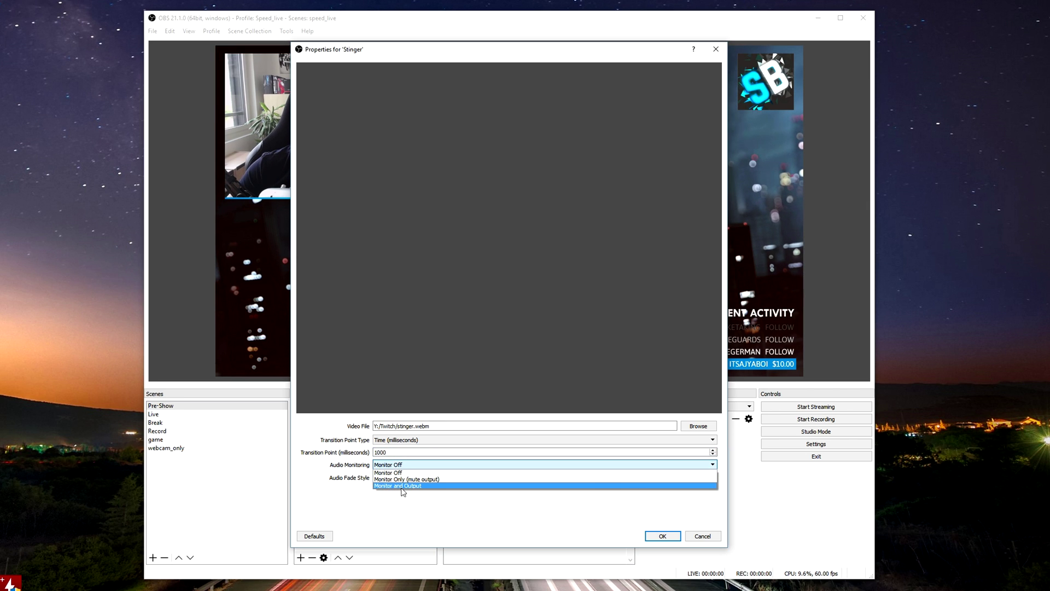
click(411, 486)
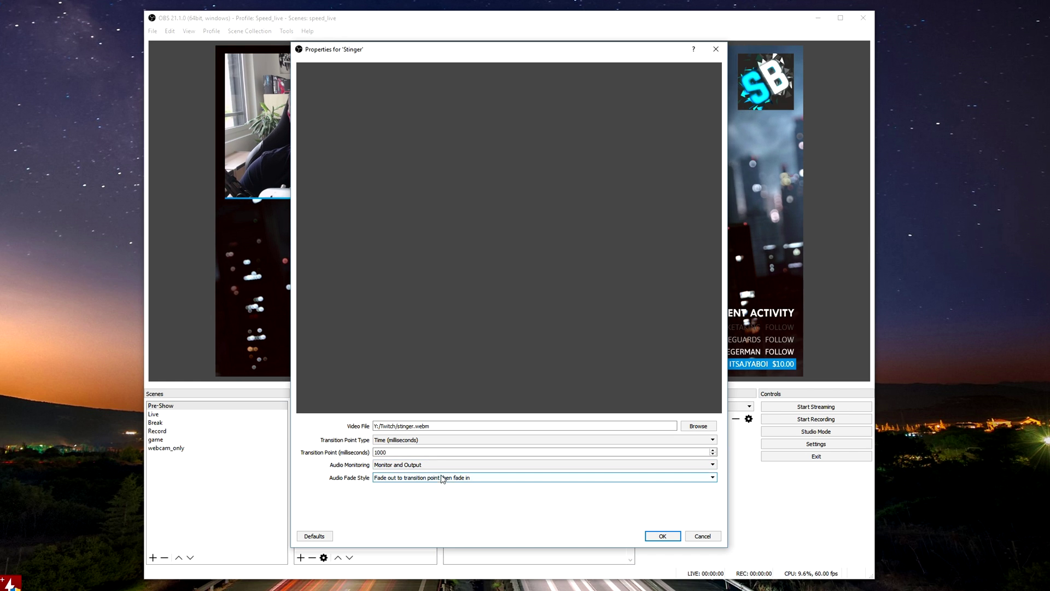
click(432, 478)
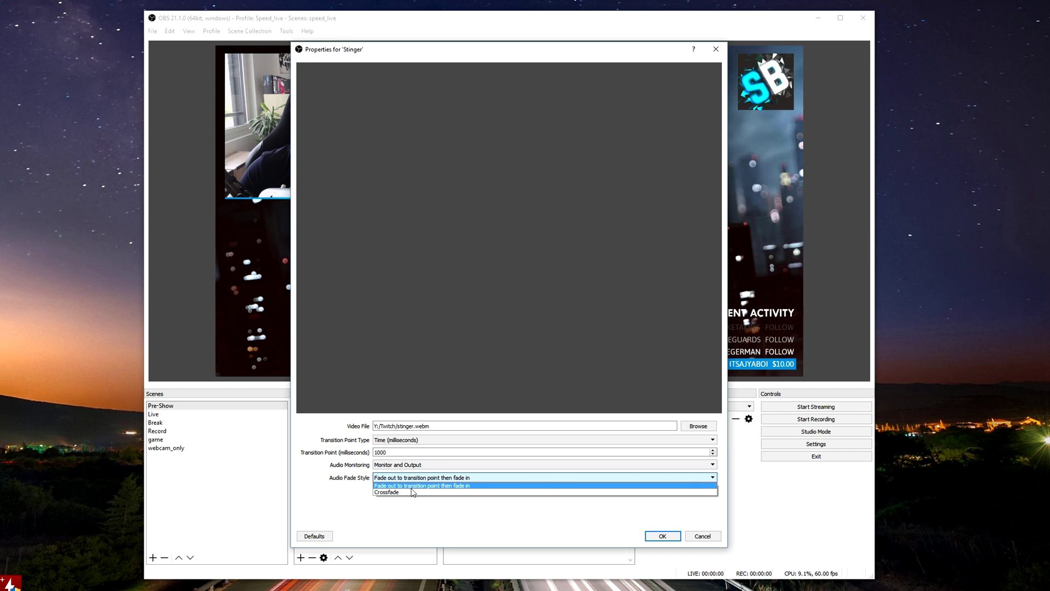
click(412, 486)
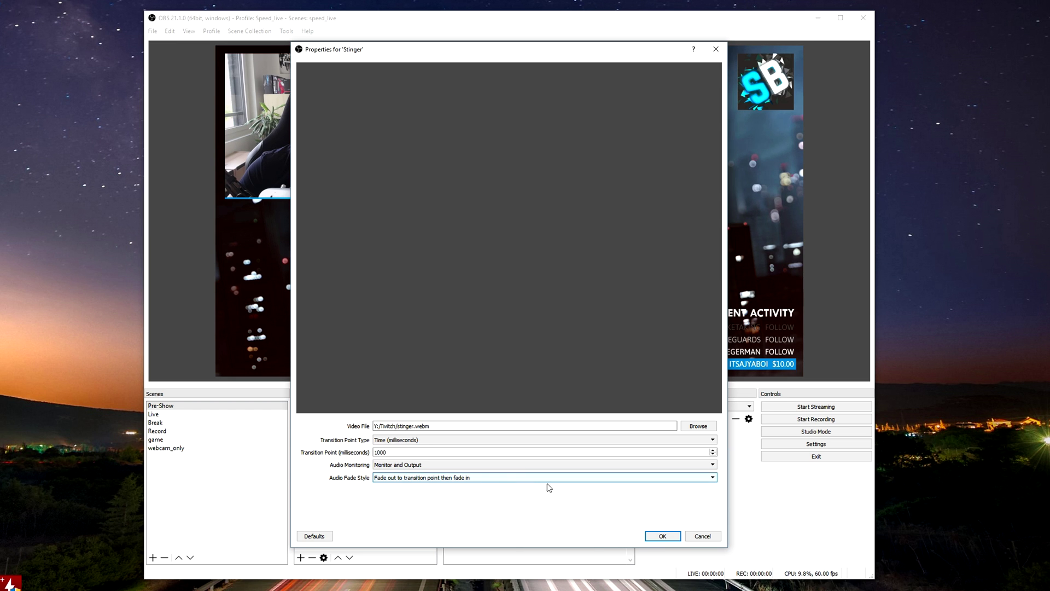
click(663, 536)
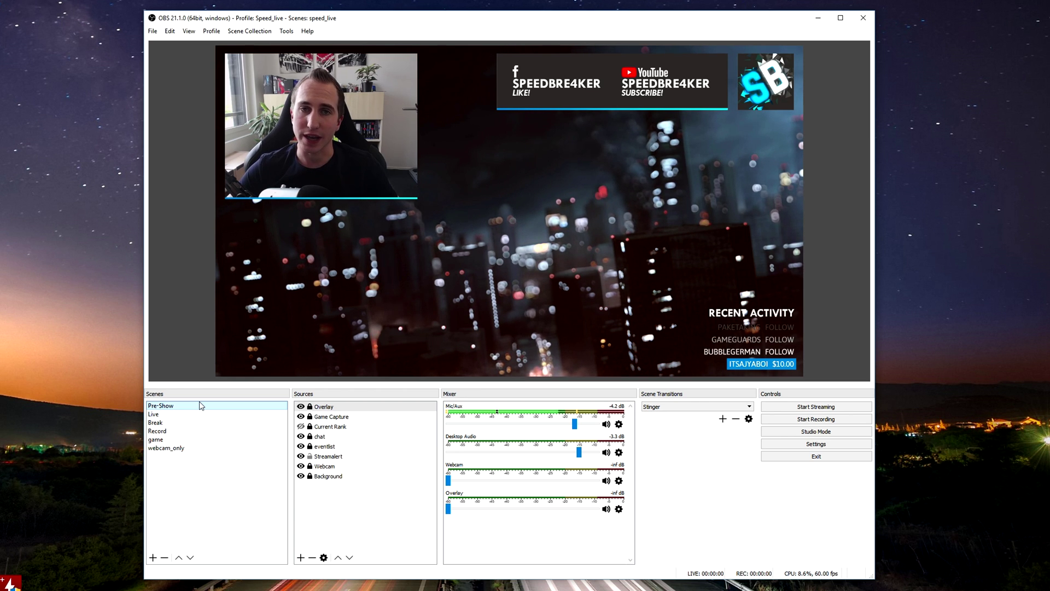
click(176, 415)
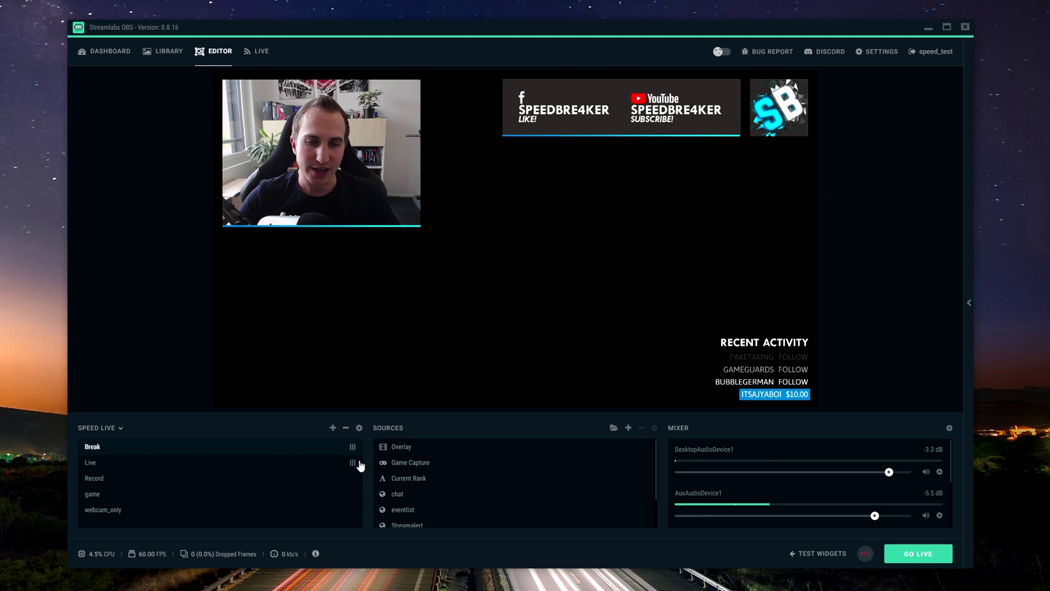
Step: Change the scene transition type to Stinger and choose stinger.webm as its video
click(360, 428)
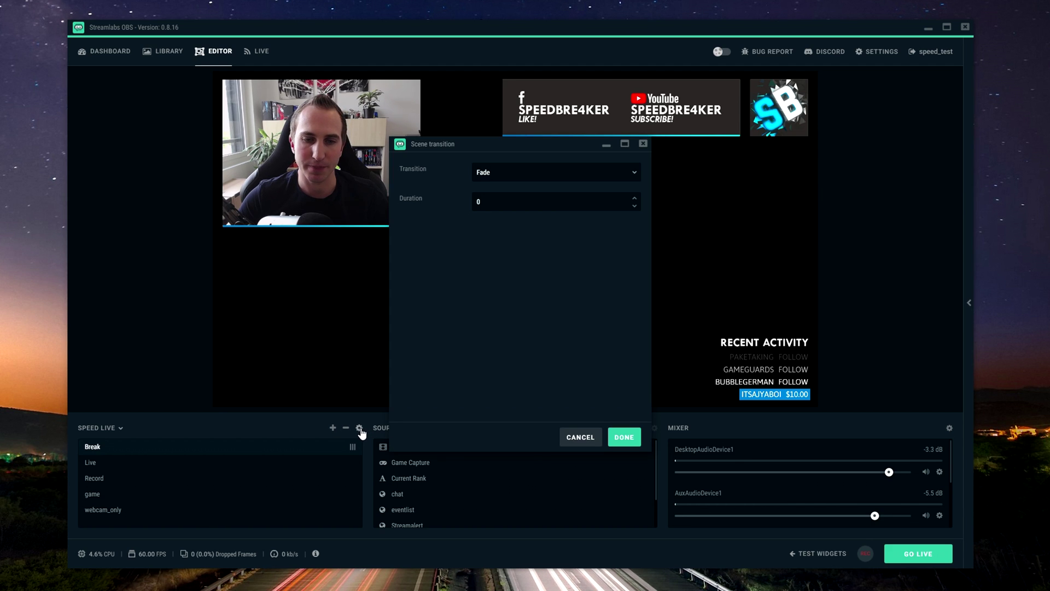
click(488, 176)
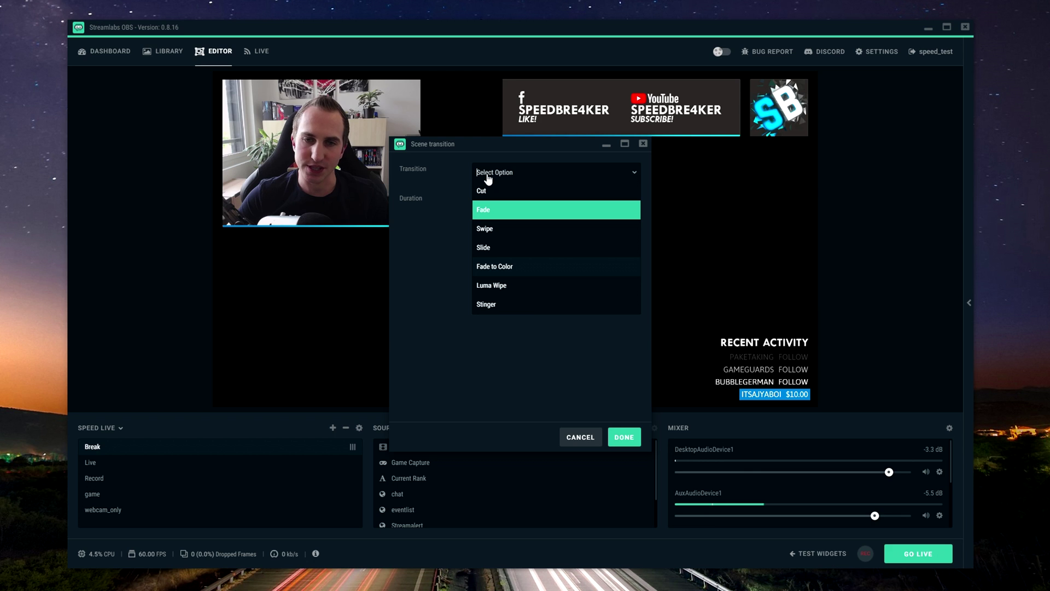
click(486, 304)
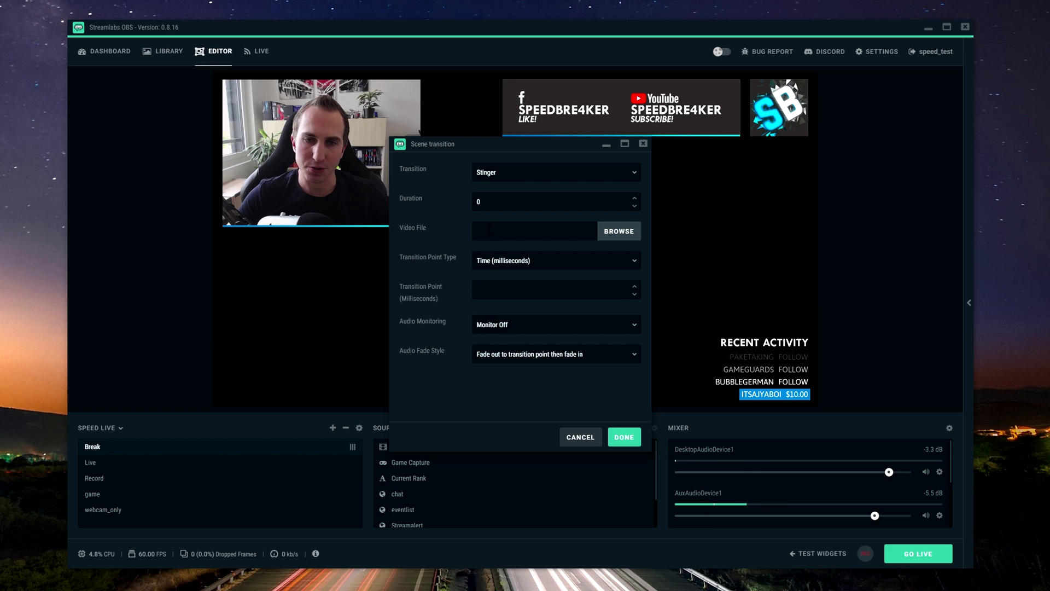
click(630, 237)
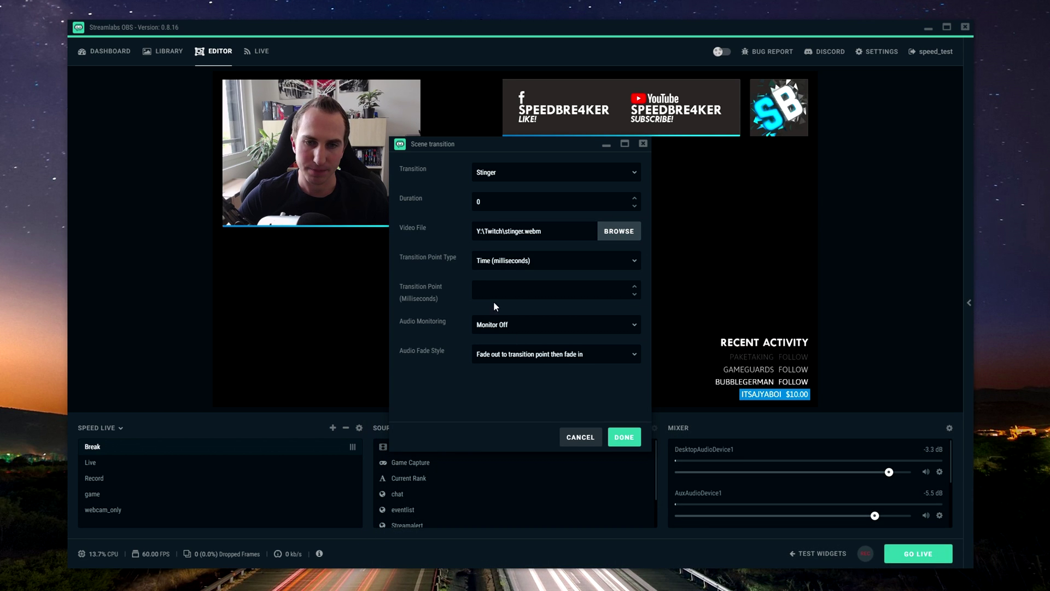
Step: Set duration 4000, transition point 1000 ms, Monitor and Output audio, then test by switching to Live
text(4000)
click(505, 287)
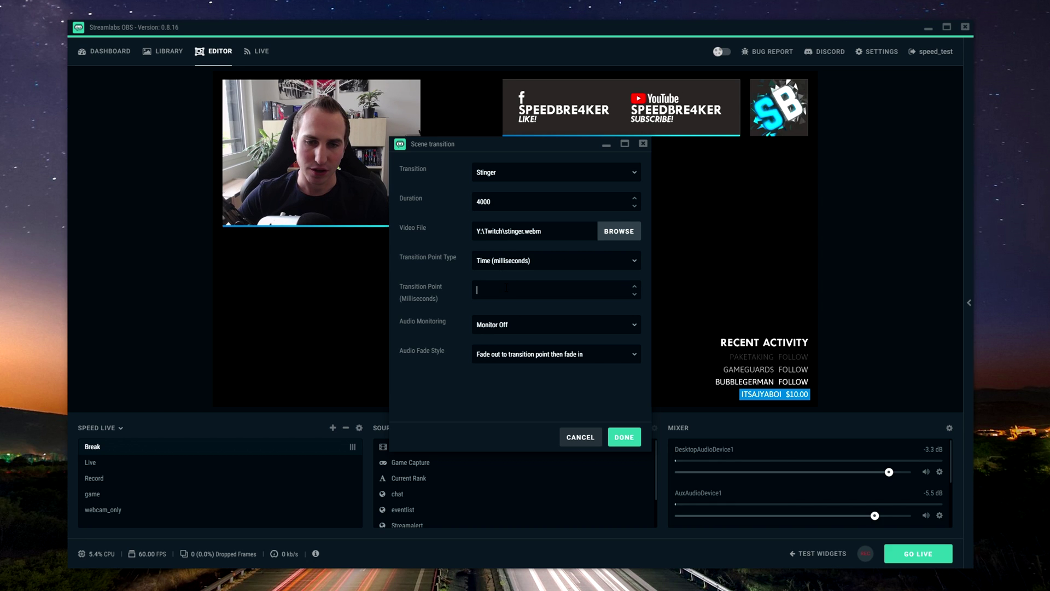
text(1000)
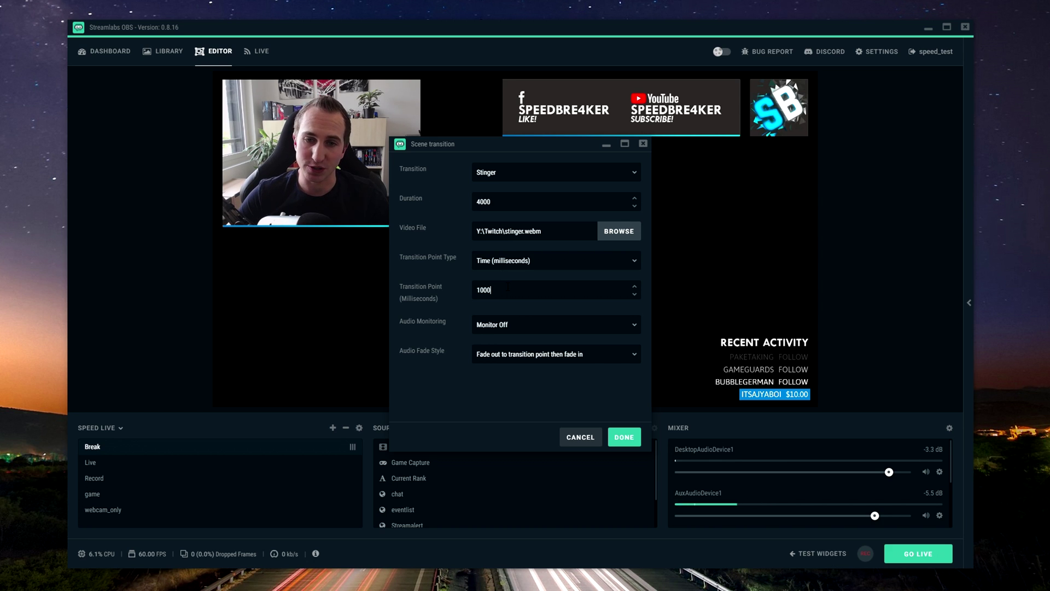
click(511, 327)
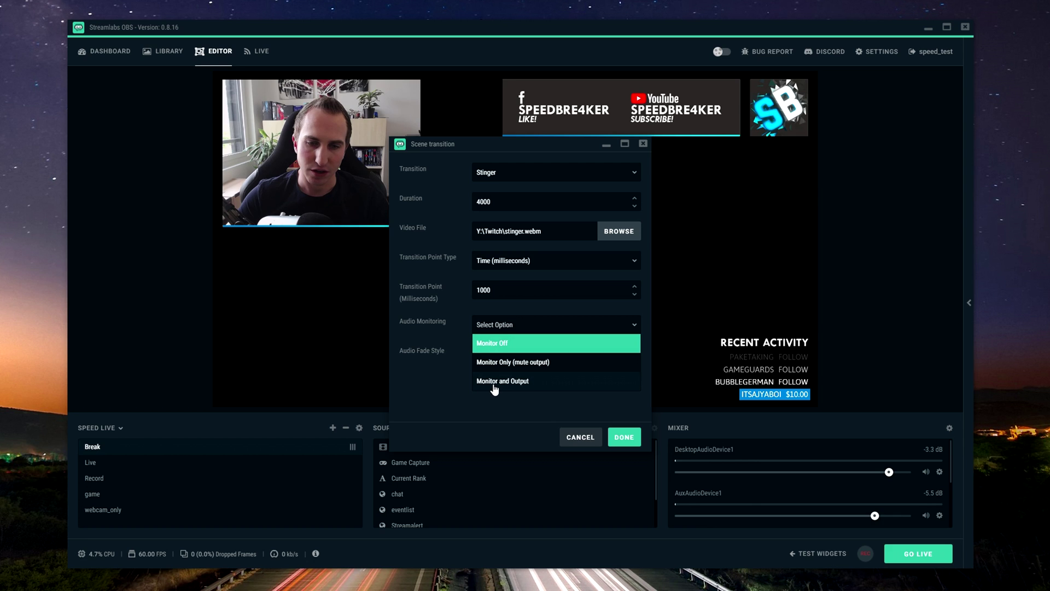
click(527, 383)
click(624, 437)
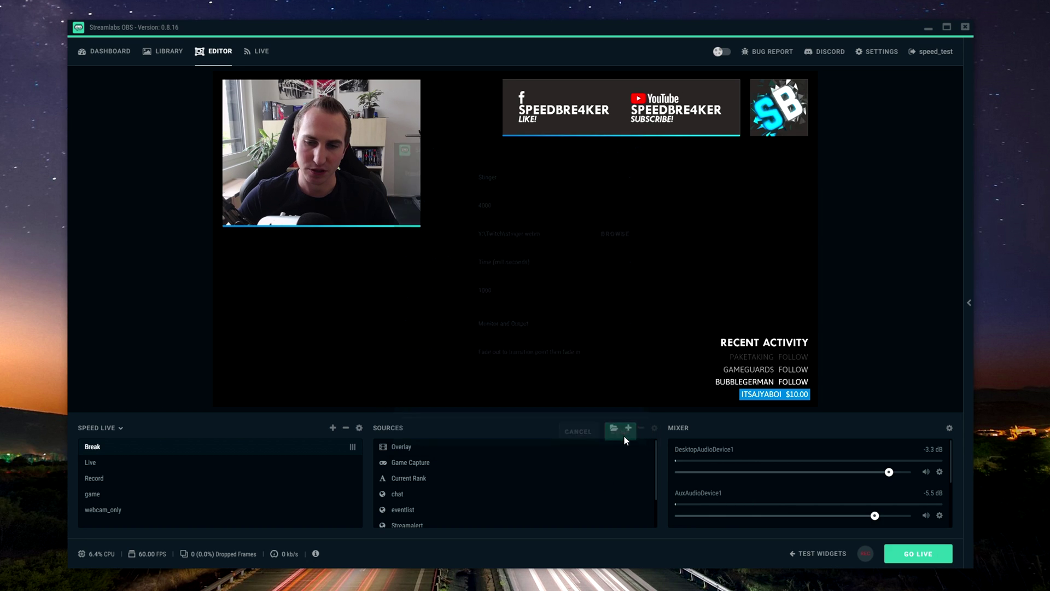
click(112, 464)
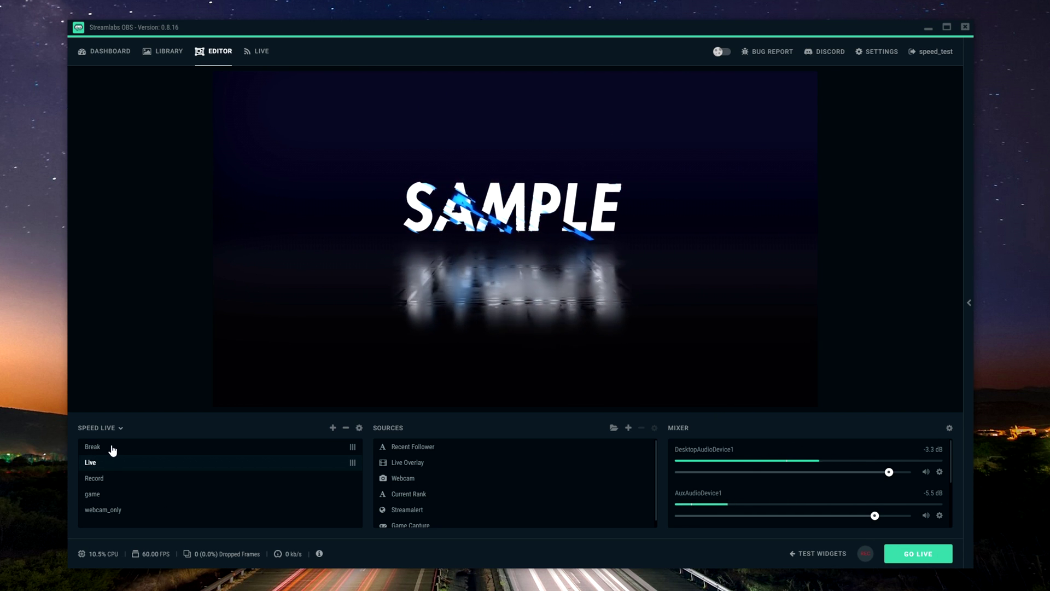